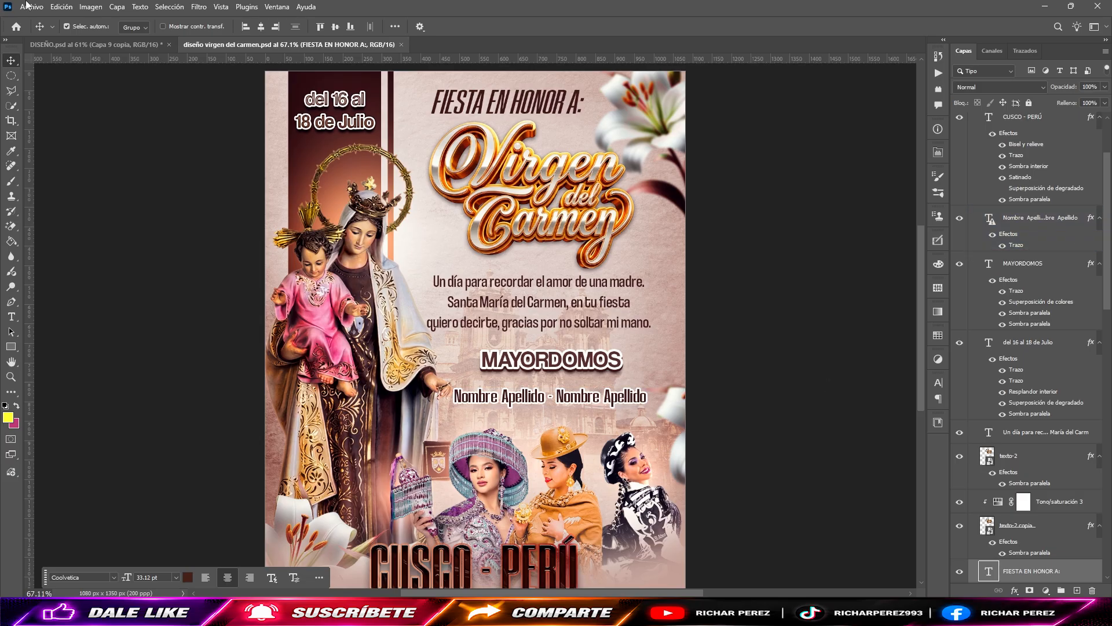
# Step: Start a new document from the recent 1080 × 1350 px preset and set its resolution to 200 pixels per inch
pyautogui.click(31, 7)
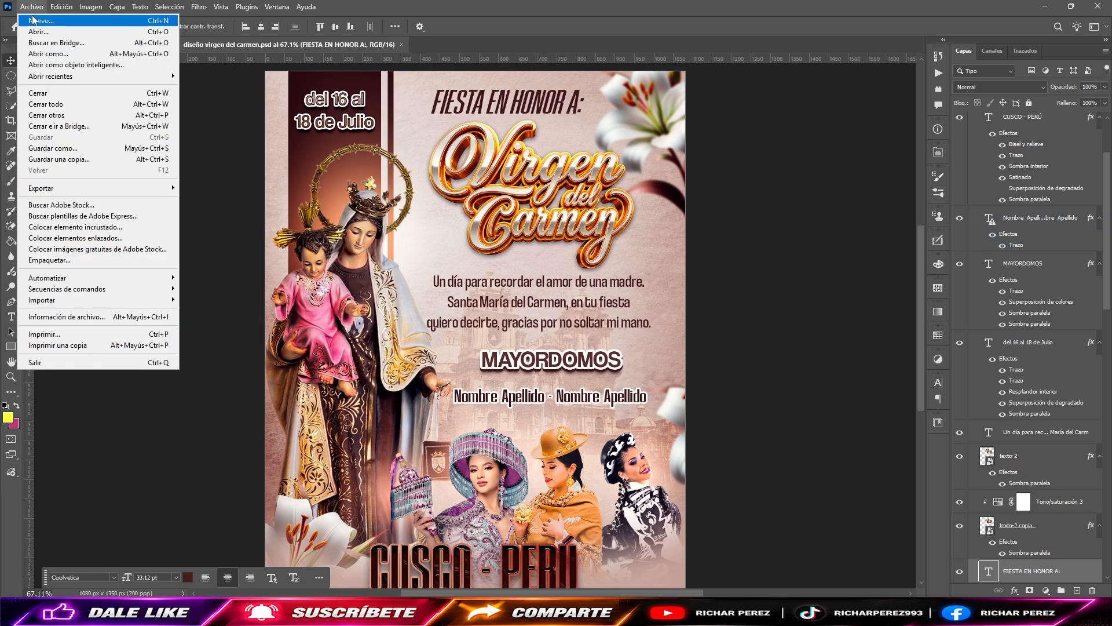
pyautogui.click(35, 20)
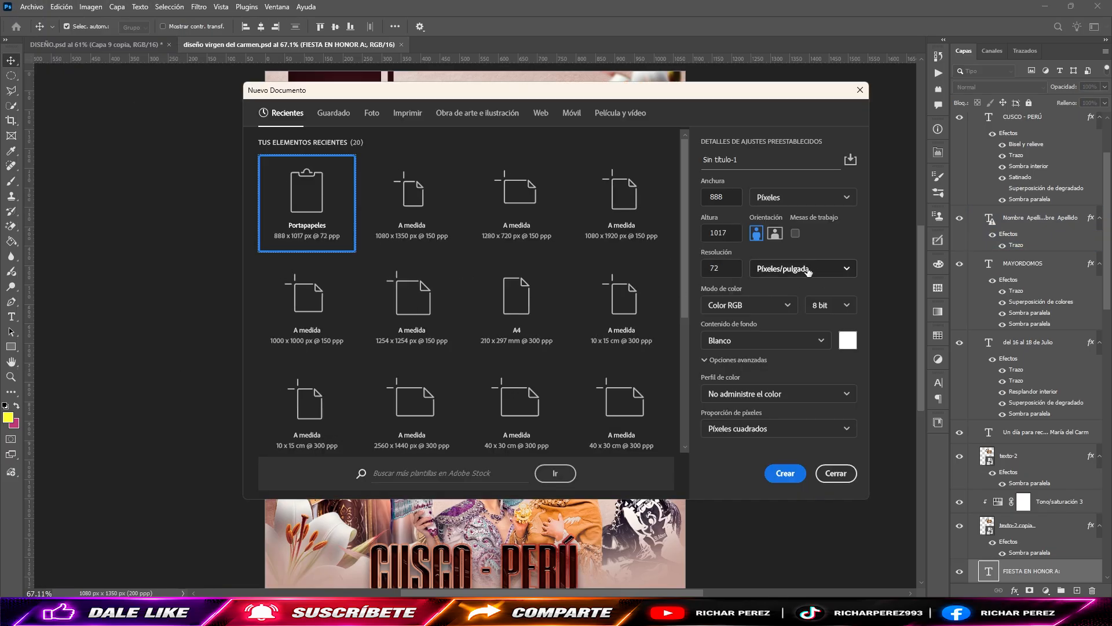
pyautogui.click(406, 219)
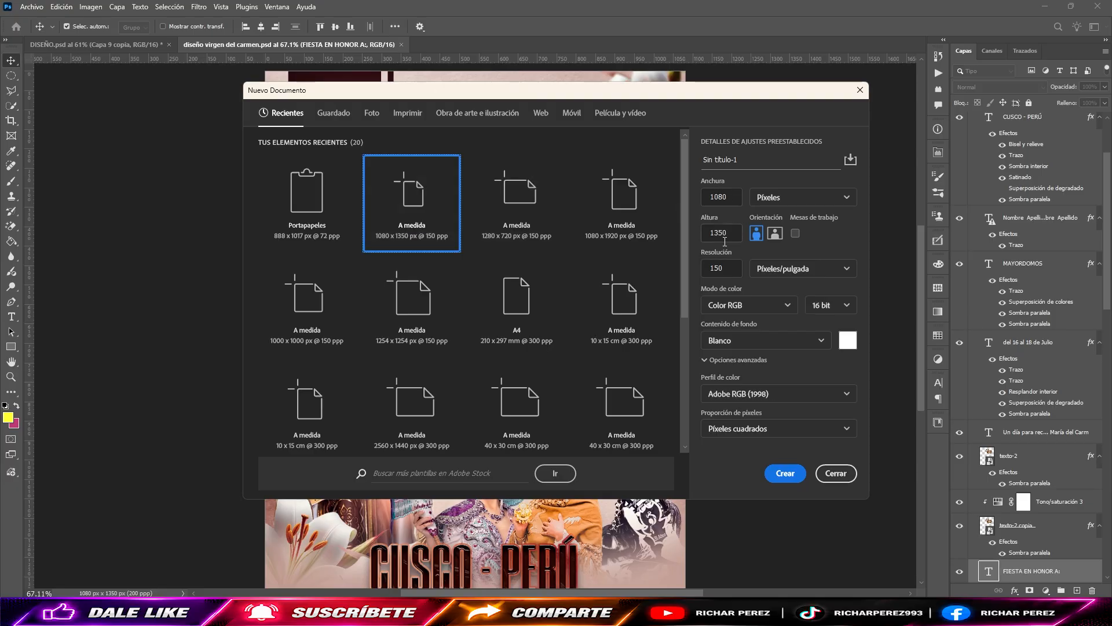
pyautogui.moveTo(723, 272); pyautogui.dragTo(708, 270)
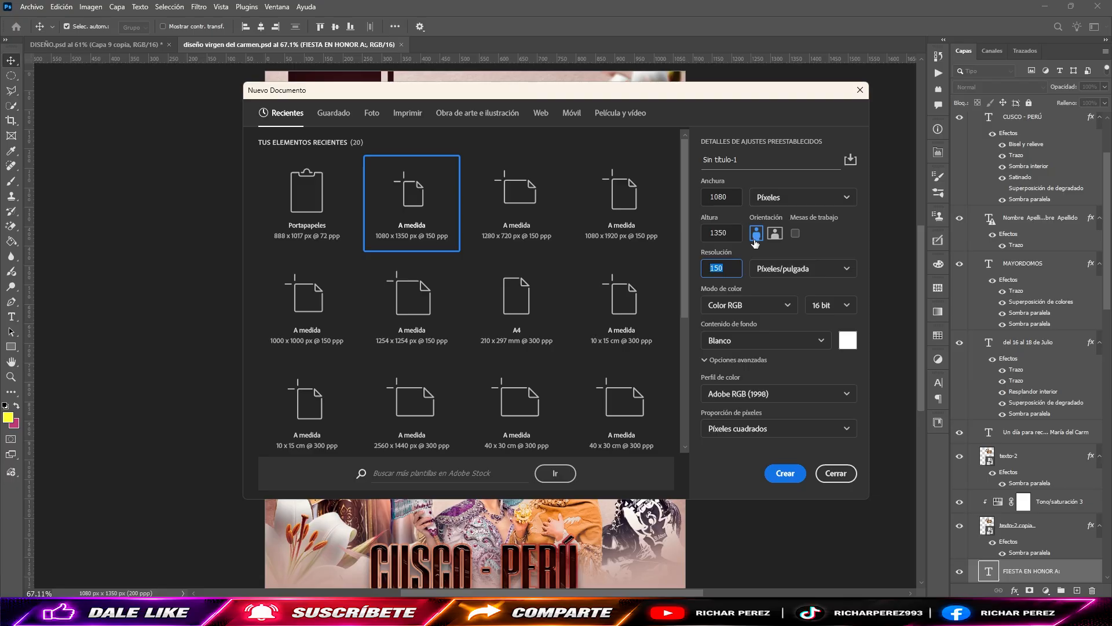
pyautogui.write('200')
# Step: Name the new document "diseño virgen del carmen" and create it
pyautogui.click(697, 164)
pyautogui.hotkey('ctrl', 'a')
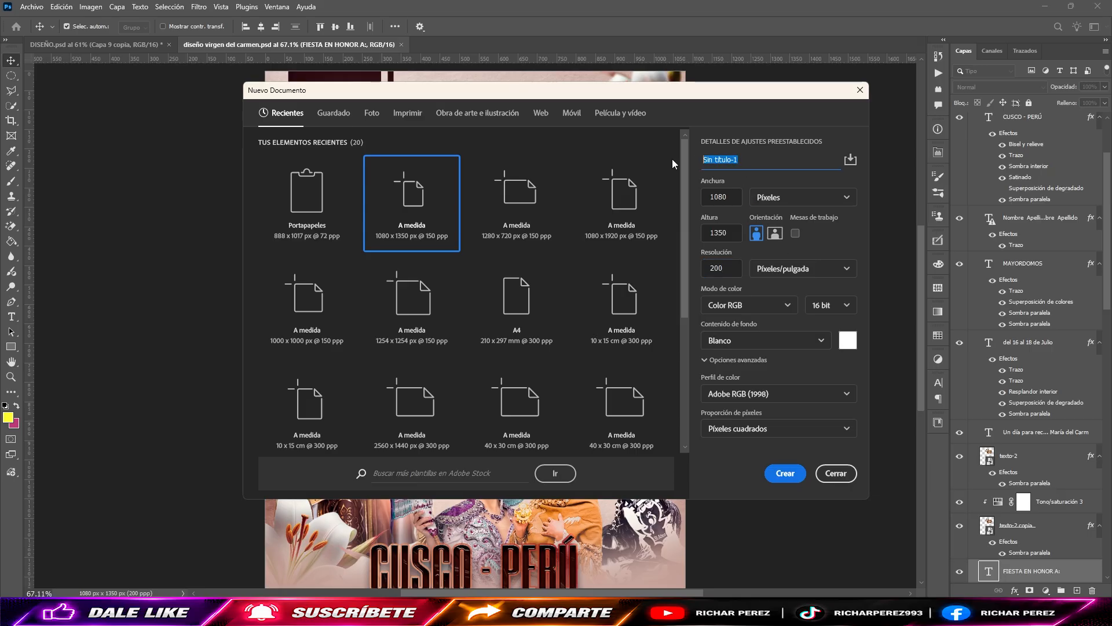
pyautogui.write('dius')
pyautogui.press('BackSpace')
pyautogui.press('BackSpace')
pyautogui.press('BackSpace')
pyautogui.write('diseño virgen del carmen')
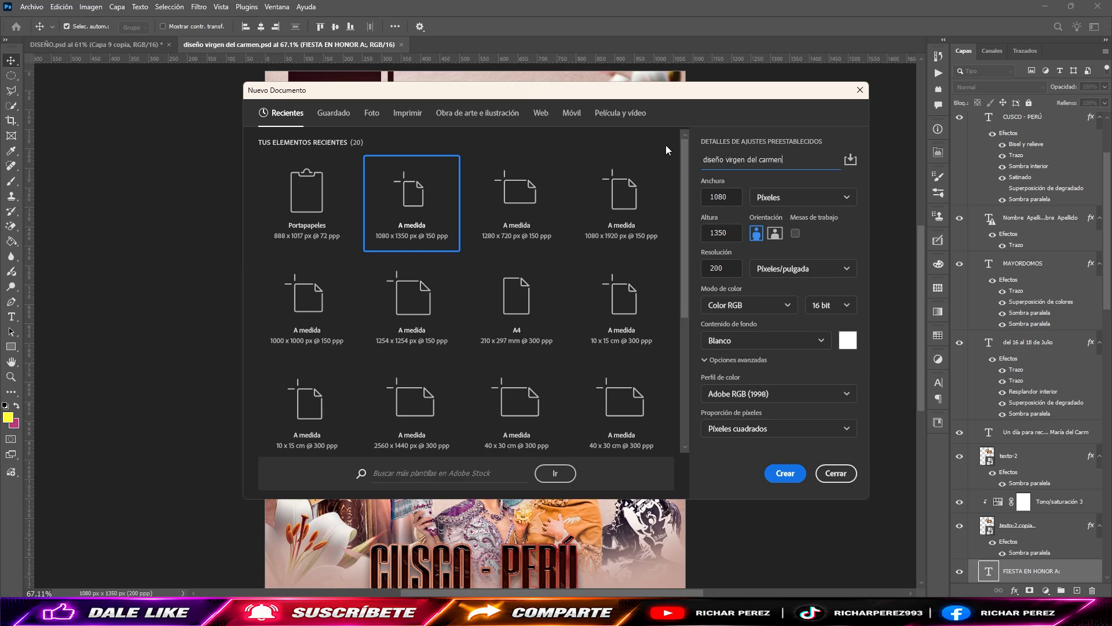
pyautogui.press('Return')
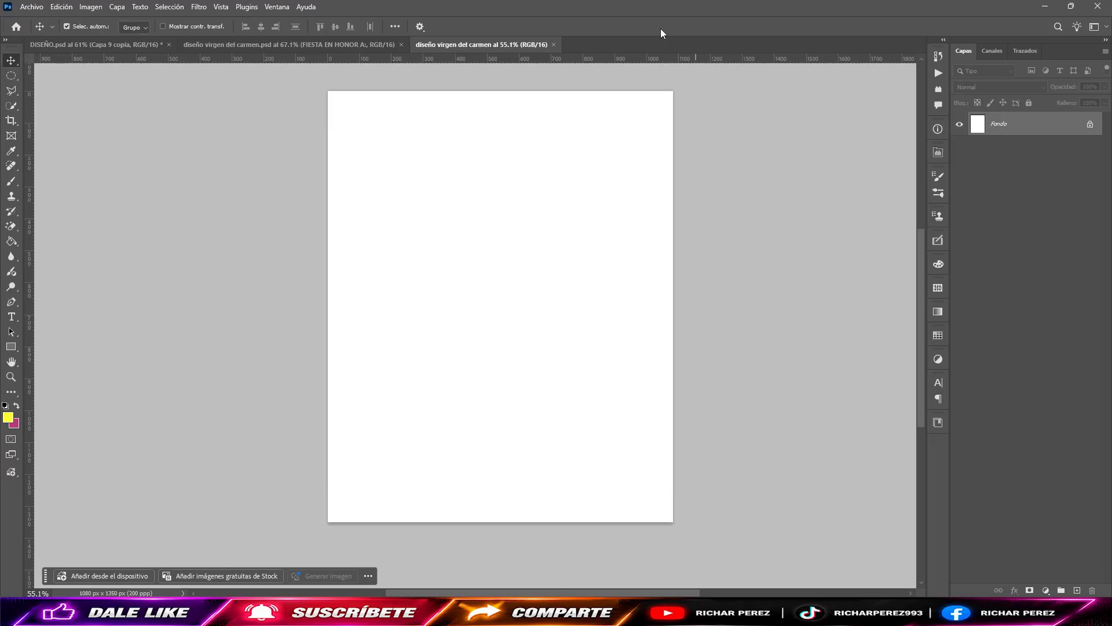
# Step: Place the image "fondo papel" as an embedded element from FLYER > FIESTA PATRONAL > VIRGEN DEL CARMEN on drive G, ignoring its damaged Photoshop data
pyautogui.click(36, 8)
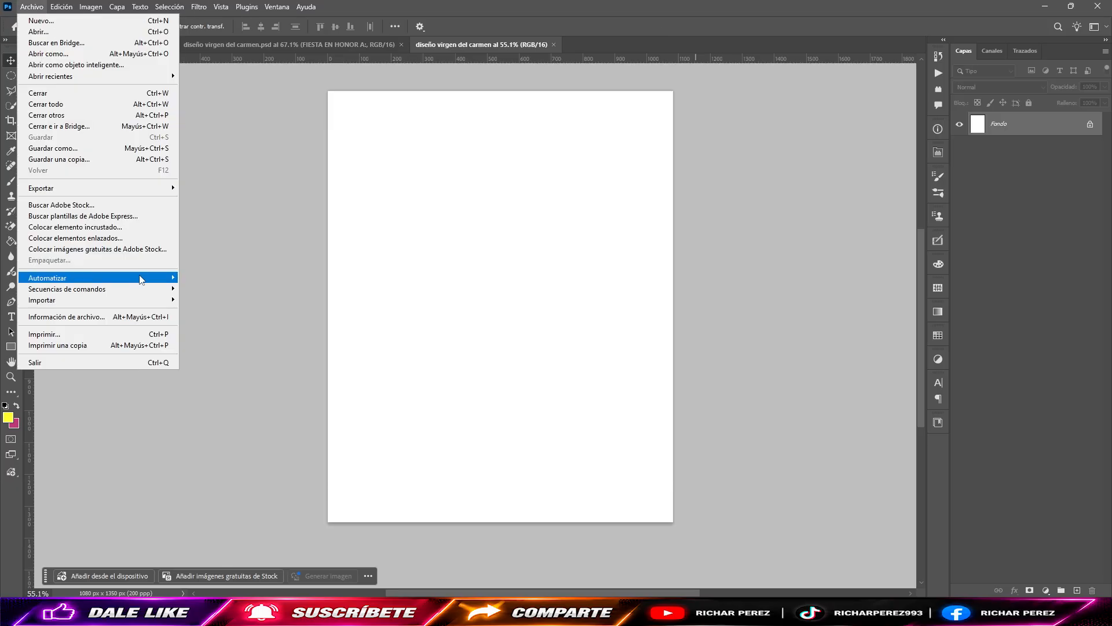
pyautogui.click(58, 227)
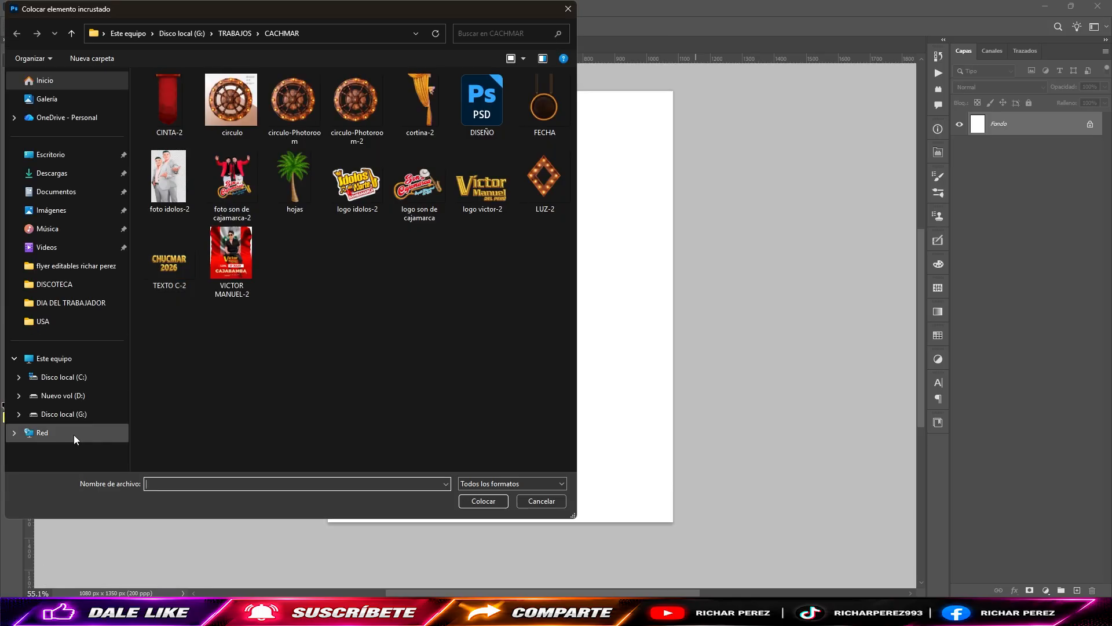
pyautogui.click(63, 413)
pyautogui.doubleClick(176, 159)
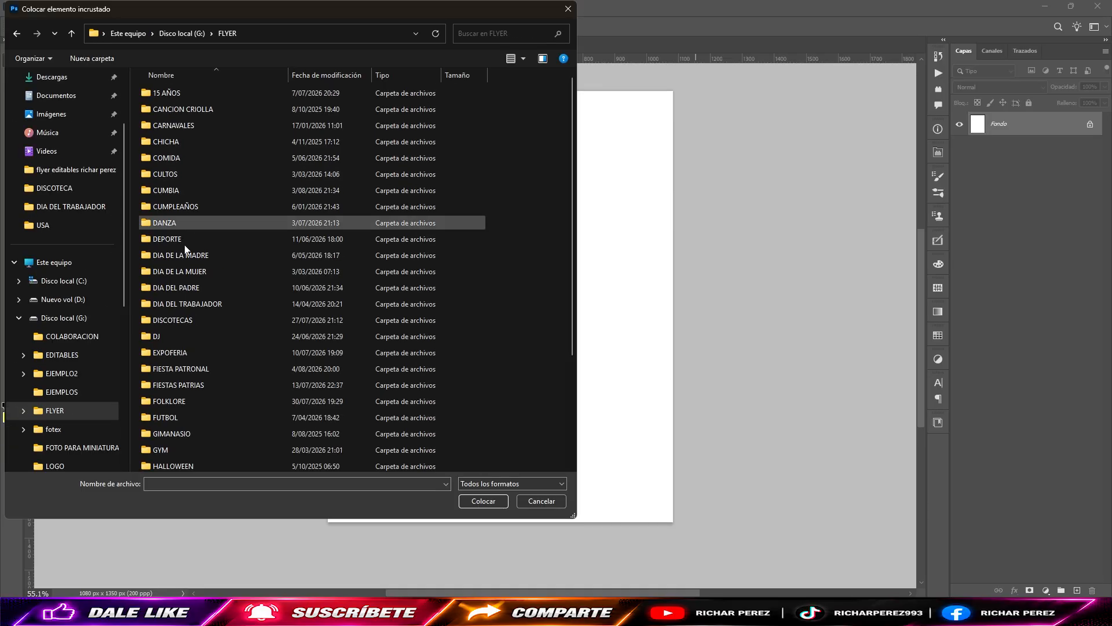
pyautogui.doubleClick(206, 376)
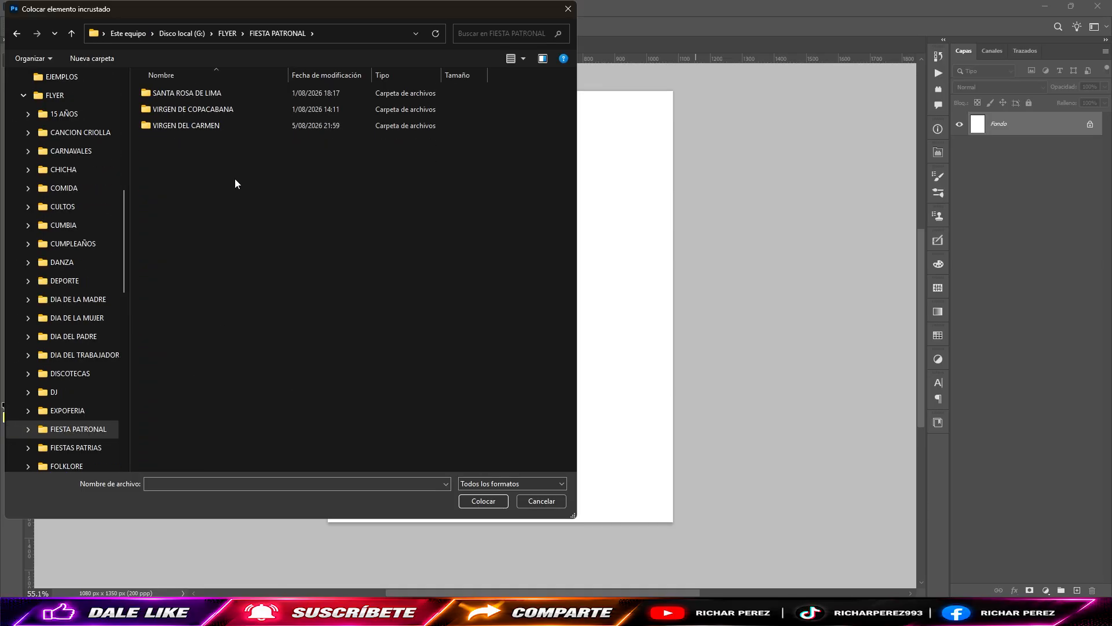
pyautogui.doubleClick(217, 129)
pyautogui.doubleClick(245, 99)
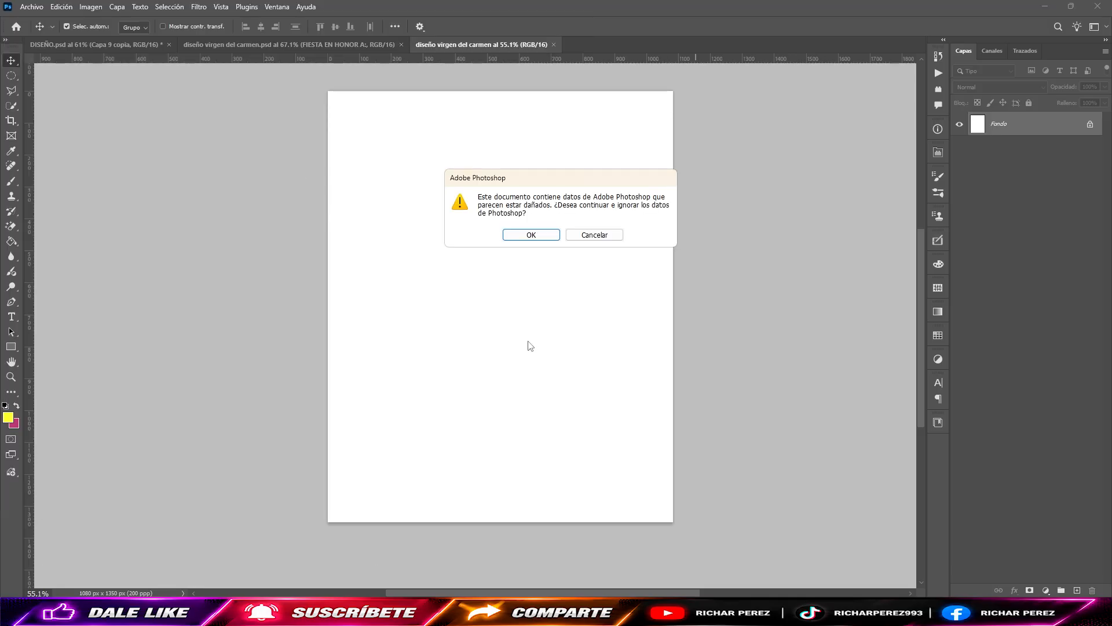
pyautogui.click(556, 237)
# Step: Stretch the placed paper texture sideways to cover the full canvas width and commit the placement
pyautogui.moveTo(639, 308); pyautogui.dragTo(672, 307)
pyautogui.moveTo(358, 308); pyautogui.dragTo(335, 308)
pyautogui.press('Return')
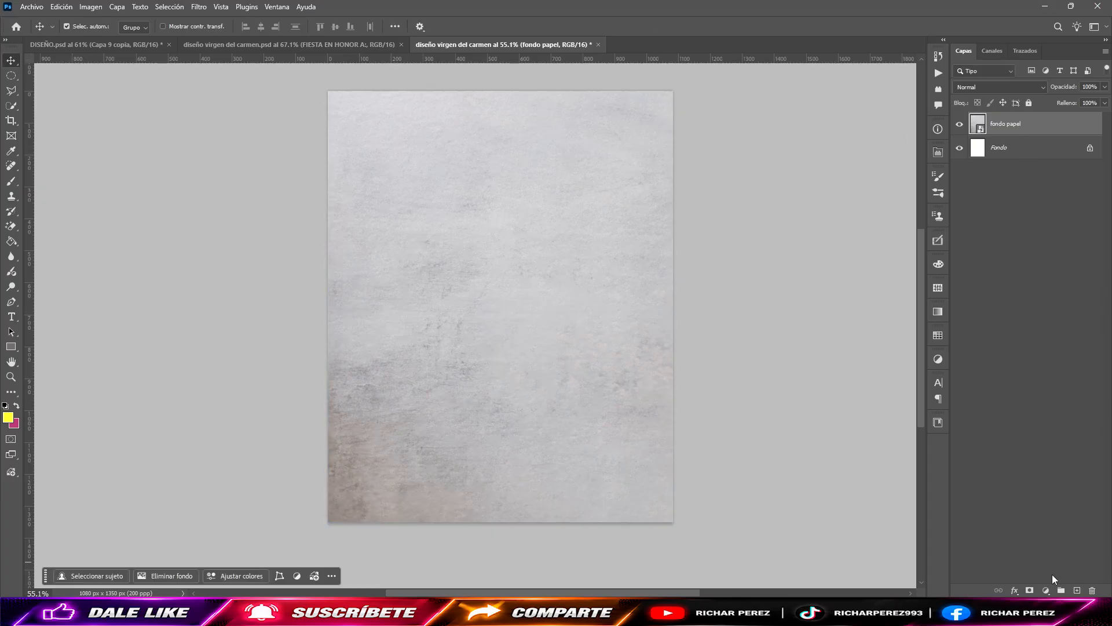
# Step: Add a Hue/Saturation adjustment layer clipped to the "fondo papel" layer
pyautogui.click(1046, 589)
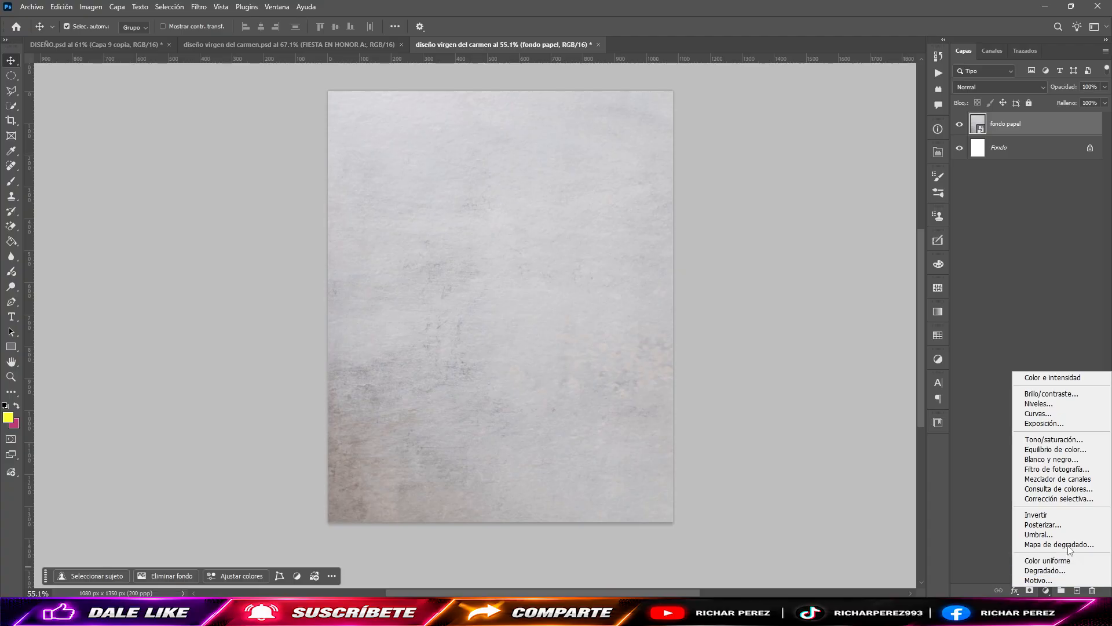
pyautogui.click(1061, 439)
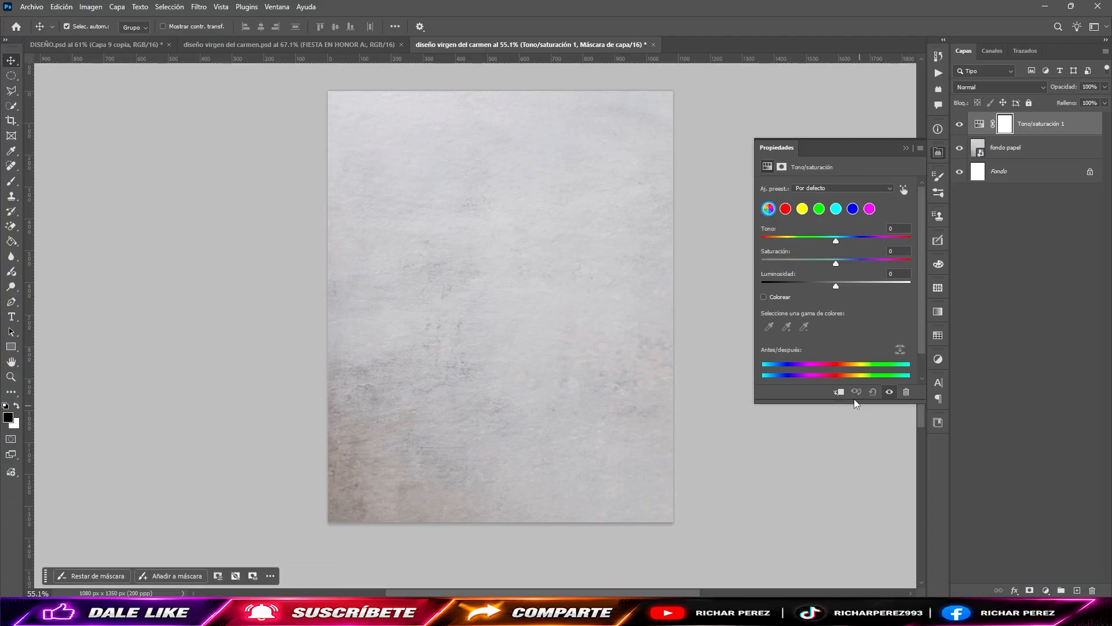
pyautogui.click(839, 392)
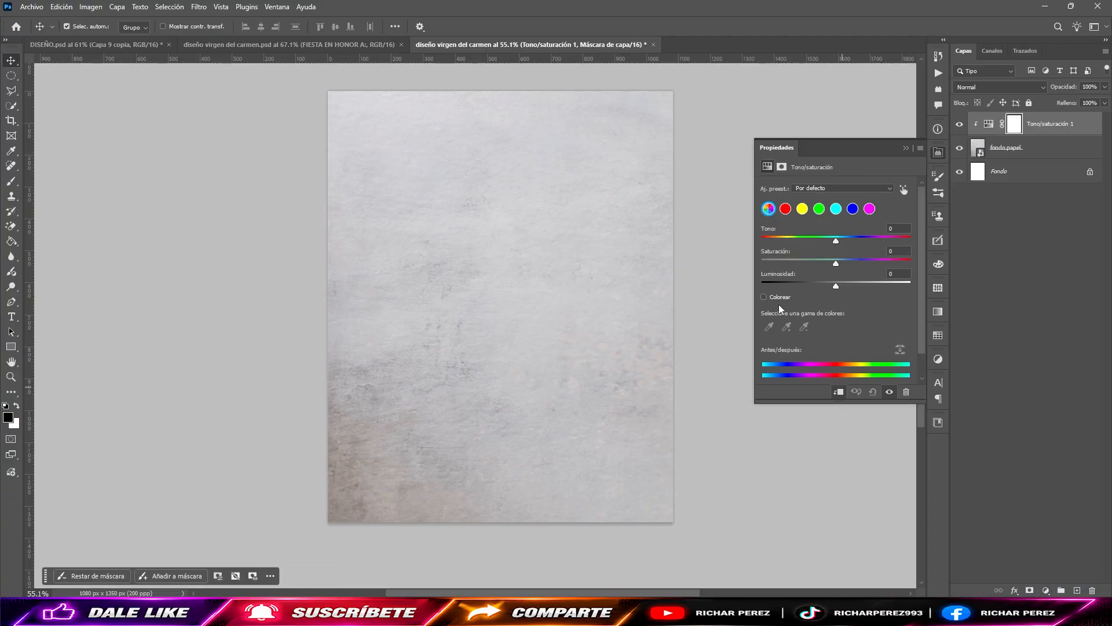
# Step: Colorize the paper texture with hue 17 and saturation 16 in the Hue/Saturation adjustment
pyautogui.click(775, 299)
pyautogui.click(900, 229)
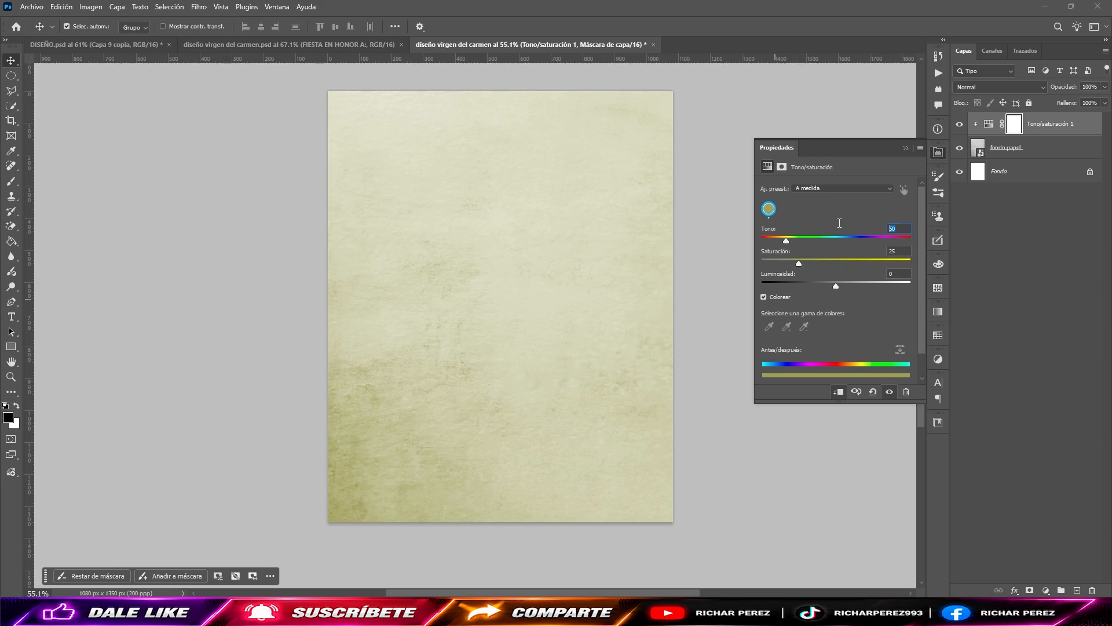
pyautogui.write('17')
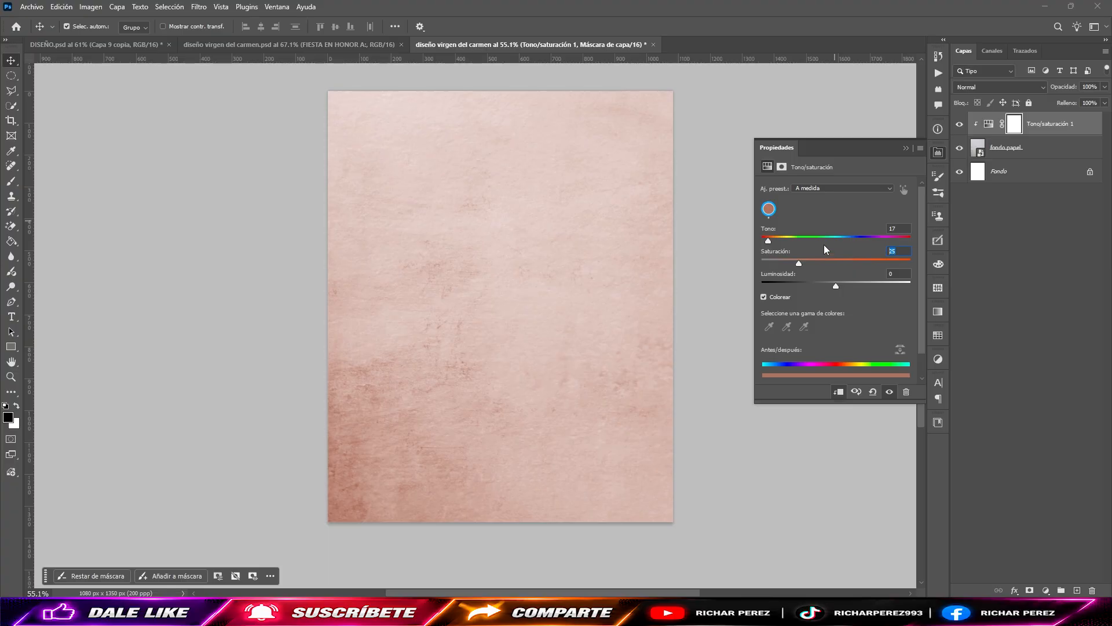
pyautogui.write('16')
pyautogui.click(671, 268)
pyautogui.click(31, 6)
pyautogui.click(115, 227)
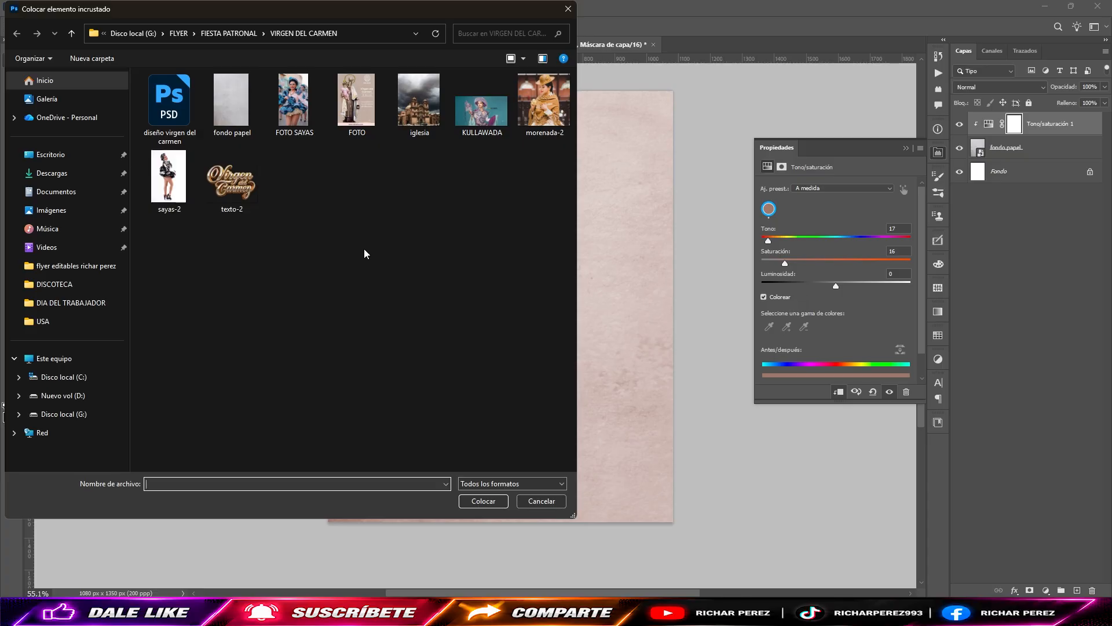
pyautogui.click(541, 500)
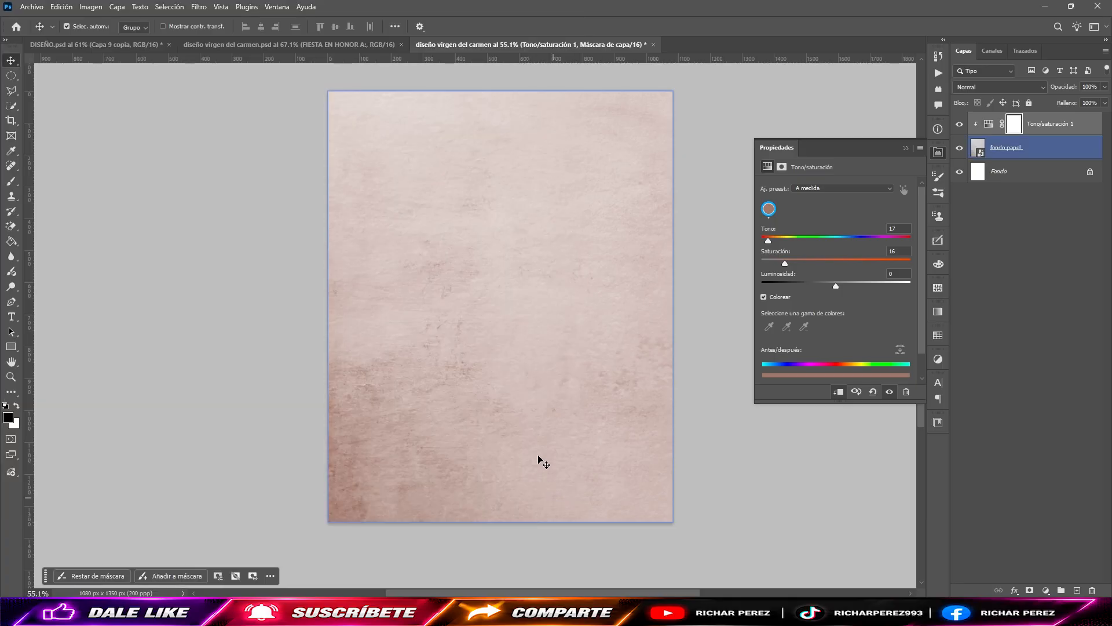
pyautogui.click(36, 7)
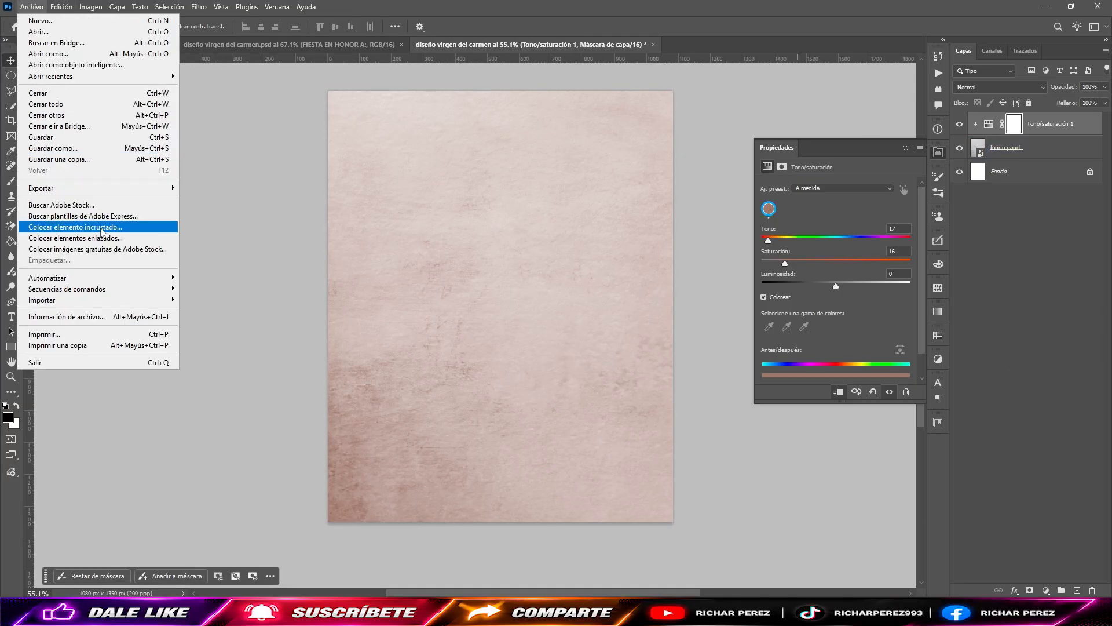
pyautogui.click(102, 232)
pyautogui.click(558, 505)
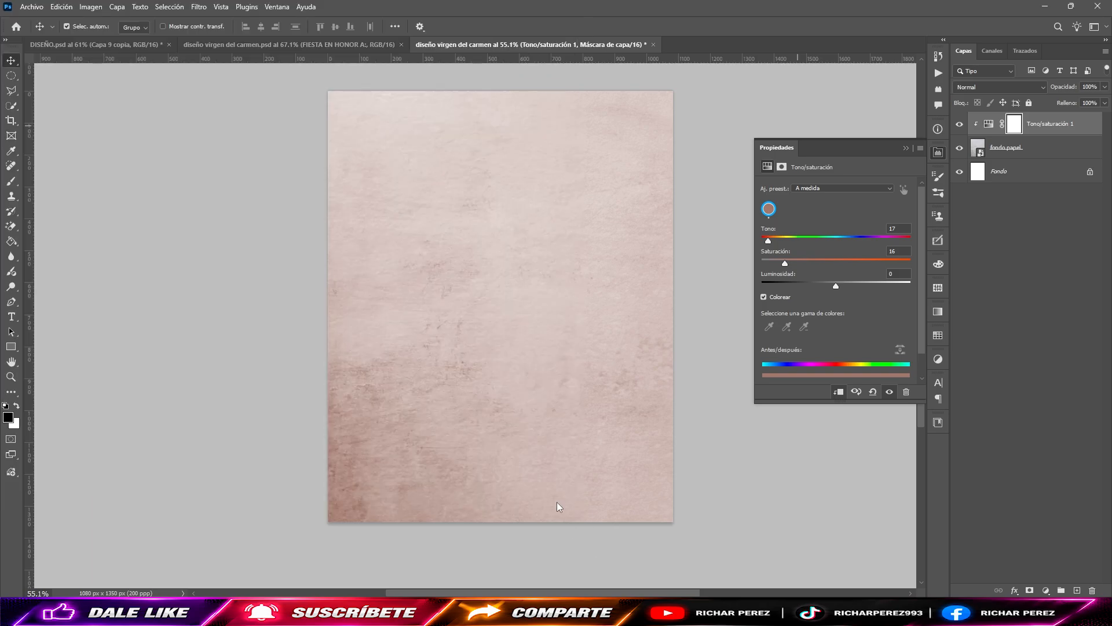
# Step: Switch to the text notes, copy the Pinterest link beside FLOR, and return to the flyer document
pyautogui.hotkey('alt', 'Tab')
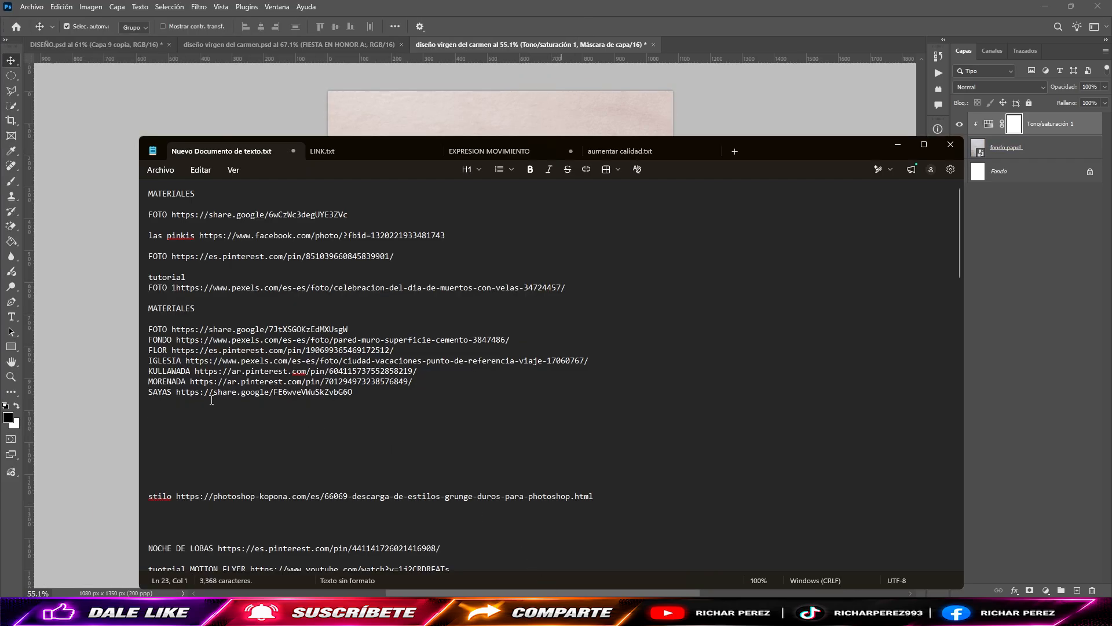
pyautogui.moveTo(429, 351); pyautogui.dragTo(173, 355)
pyautogui.hotkey('ctrl', 'c')
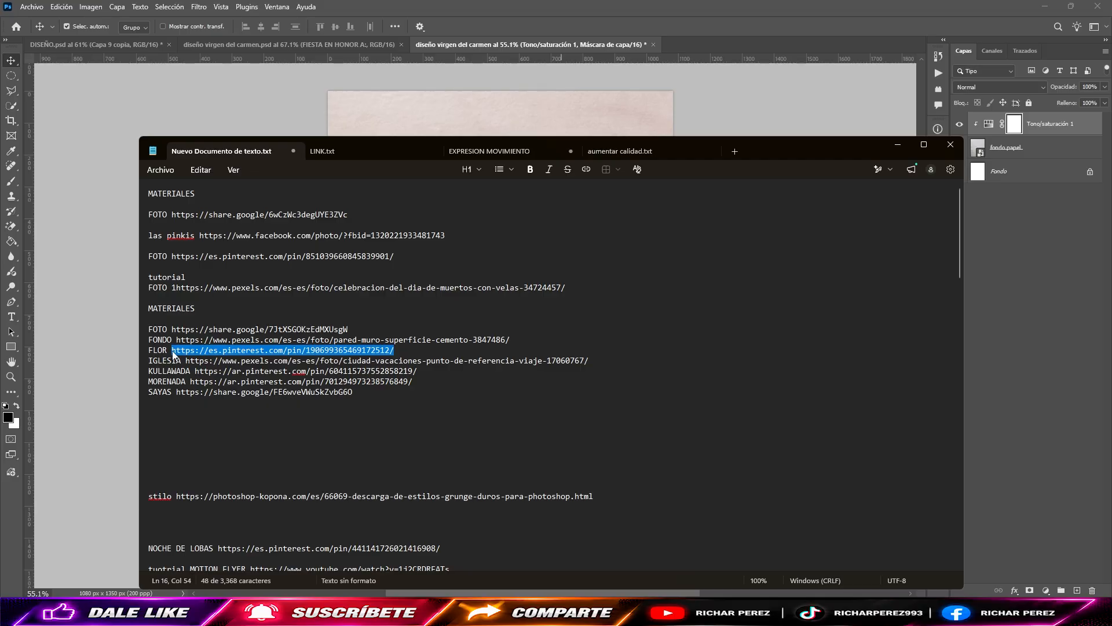
pyautogui.hotkey('alt', 'Tab')
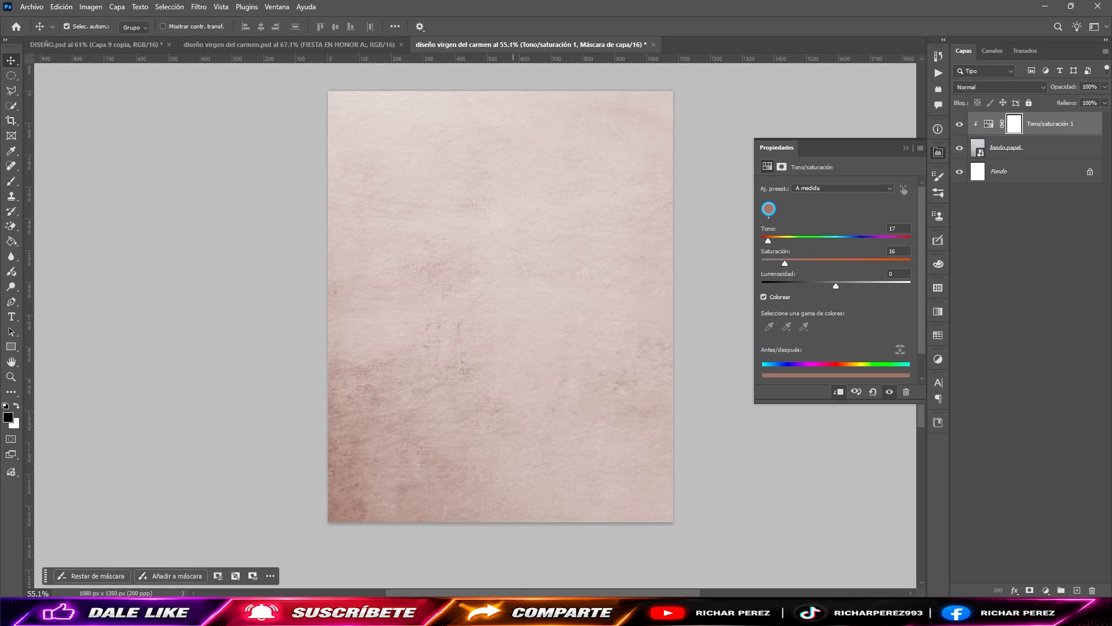
# Step: Launch the Brave browser and open the copied Pinterest flower link
pyautogui.press('super')
pyautogui.write('brave')
pyautogui.click(392, 199)
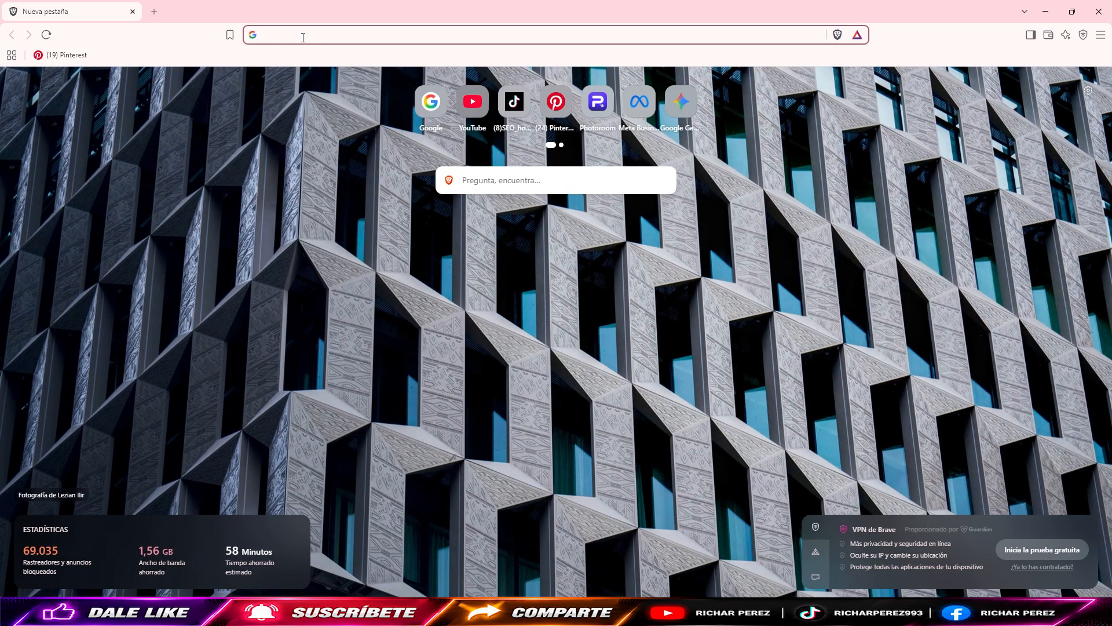
pyautogui.click(304, 36)
pyautogui.hotkey('ctrl', 'v')
pyautogui.press('Return')
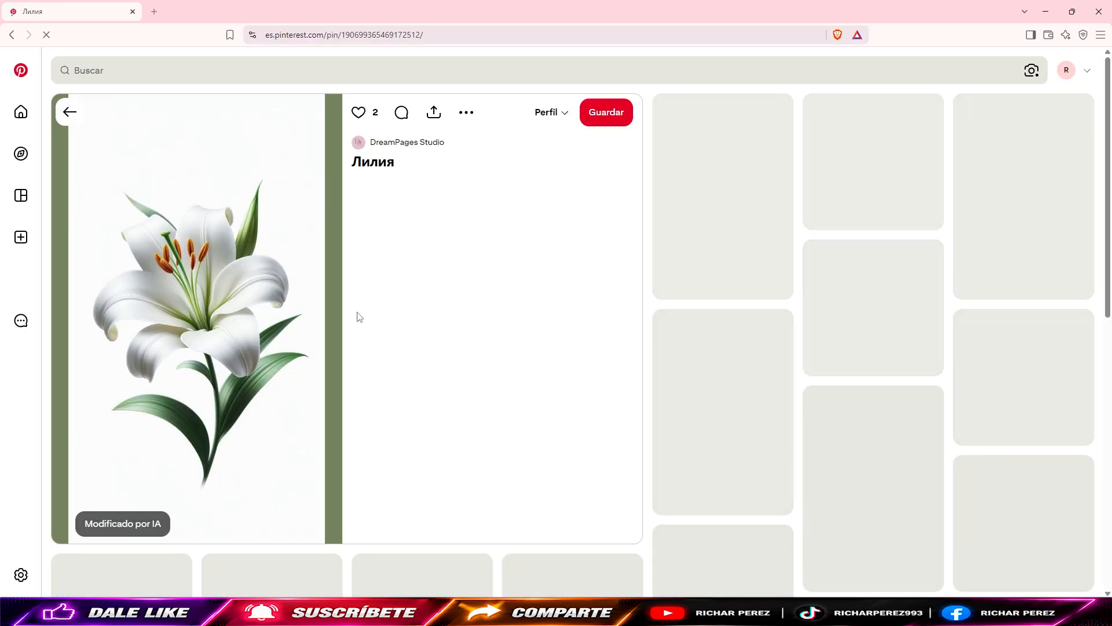
# Step: Copy the lily image from Pinterest into the Photoshop flyer and remove its background with the ELIMINAR FONDO action
pyautogui.rightClick(268, 245)
pyautogui.click(306, 274)
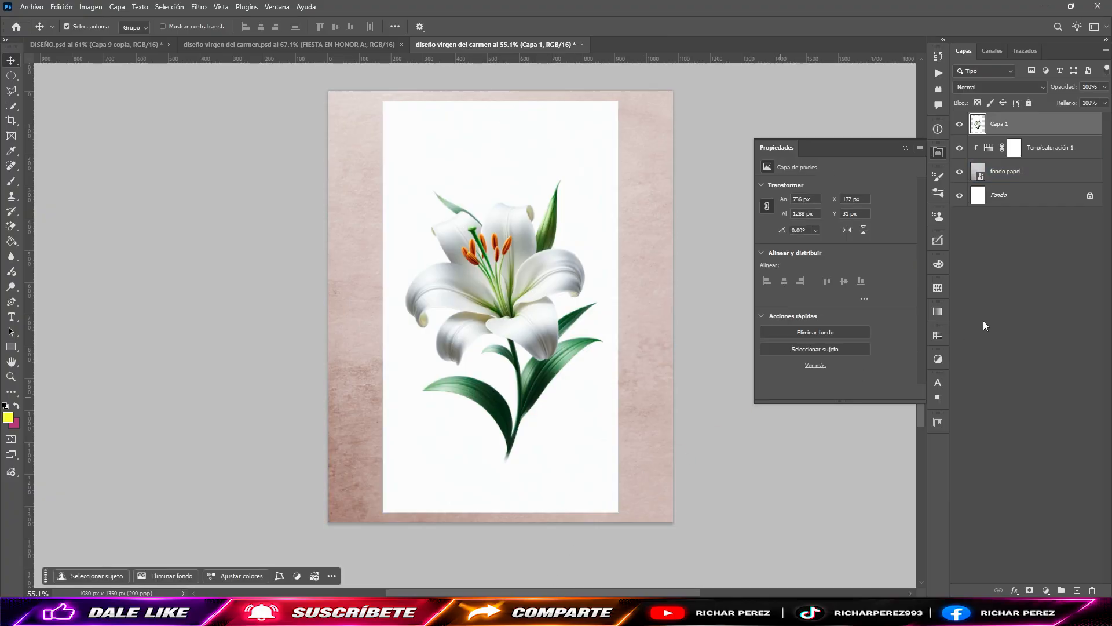
pyautogui.click(939, 73)
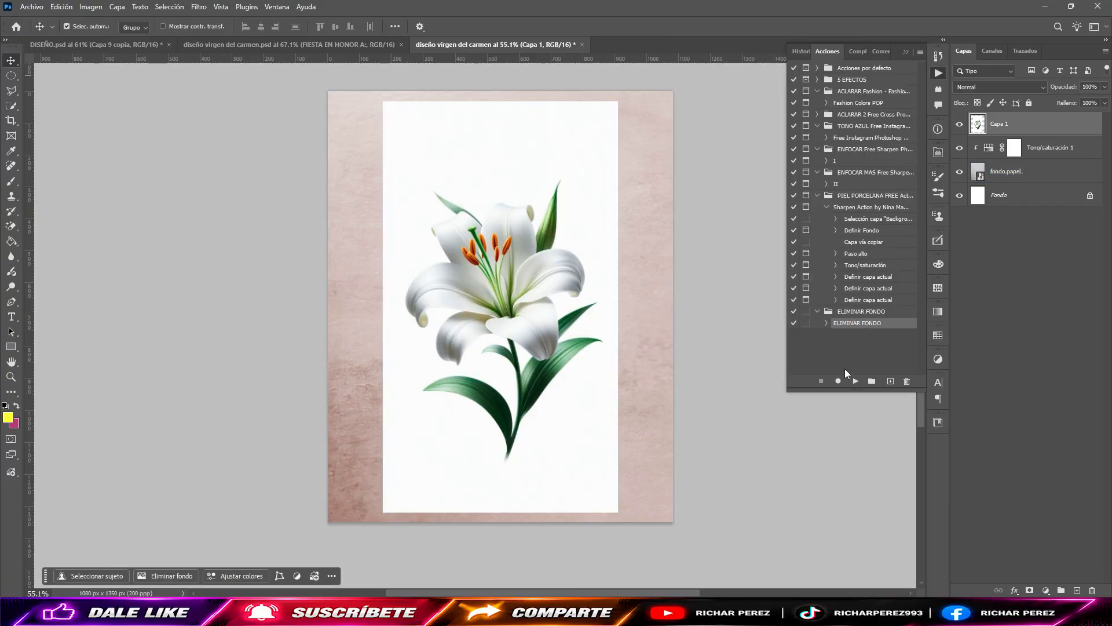
pyautogui.click(857, 382)
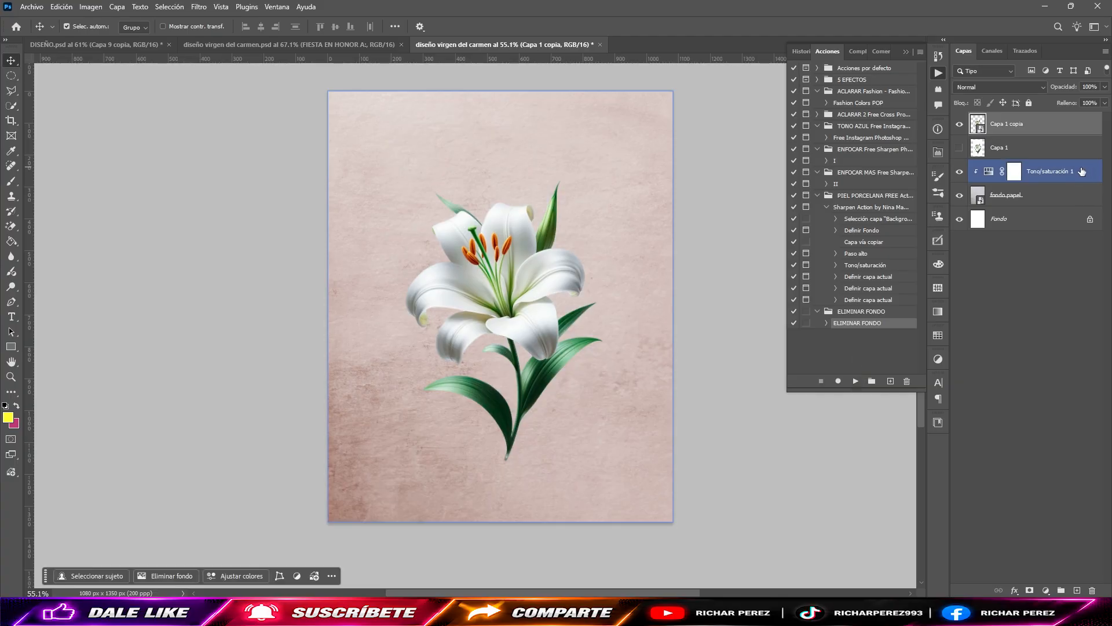
# Step: Delete the hidden original lily layer and rename the cutout layer as "flor"
pyautogui.doubleClick(1008, 123)
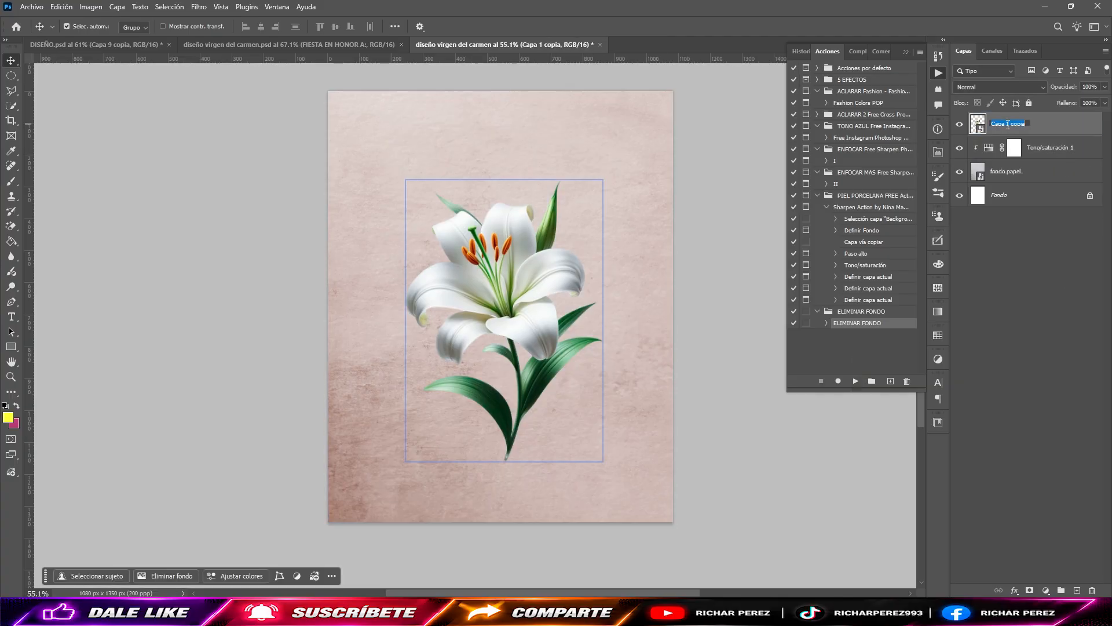
pyautogui.write('flor')
pyautogui.press('Return')
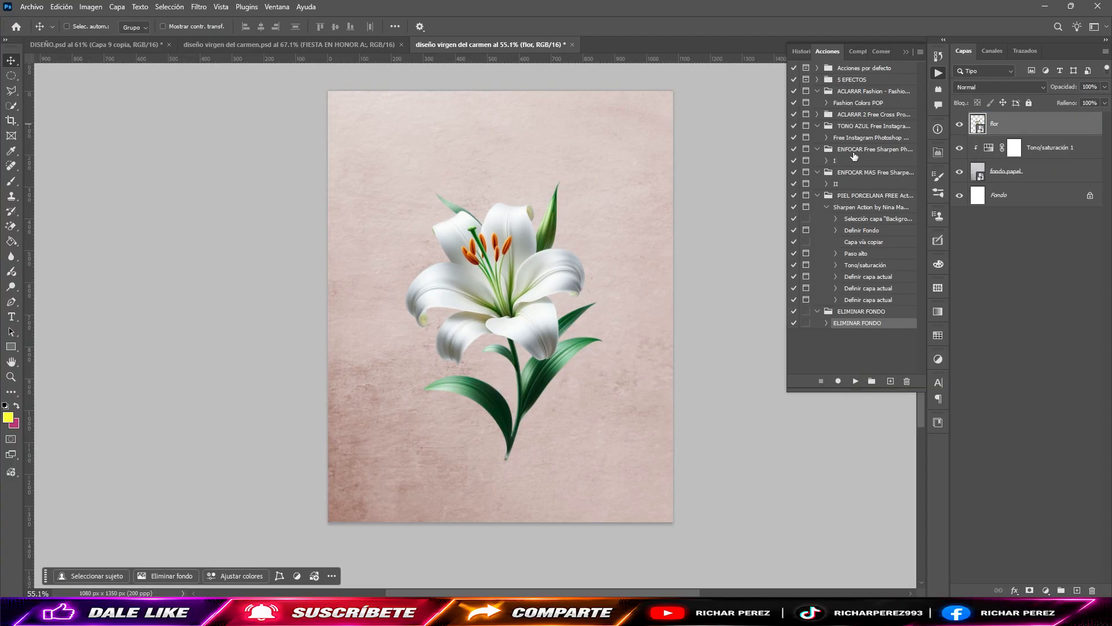
# Step: Scale the lily to about 60%, rotate it about -20°, and position it partly beyond the canvas's upper-right corner
pyautogui.hotkey('ctrl', 't')
pyautogui.moveTo(605, 324); pyautogui.dragTo(685, 184)
pyautogui.moveTo(747, 321); pyautogui.dragTo(764, 269)
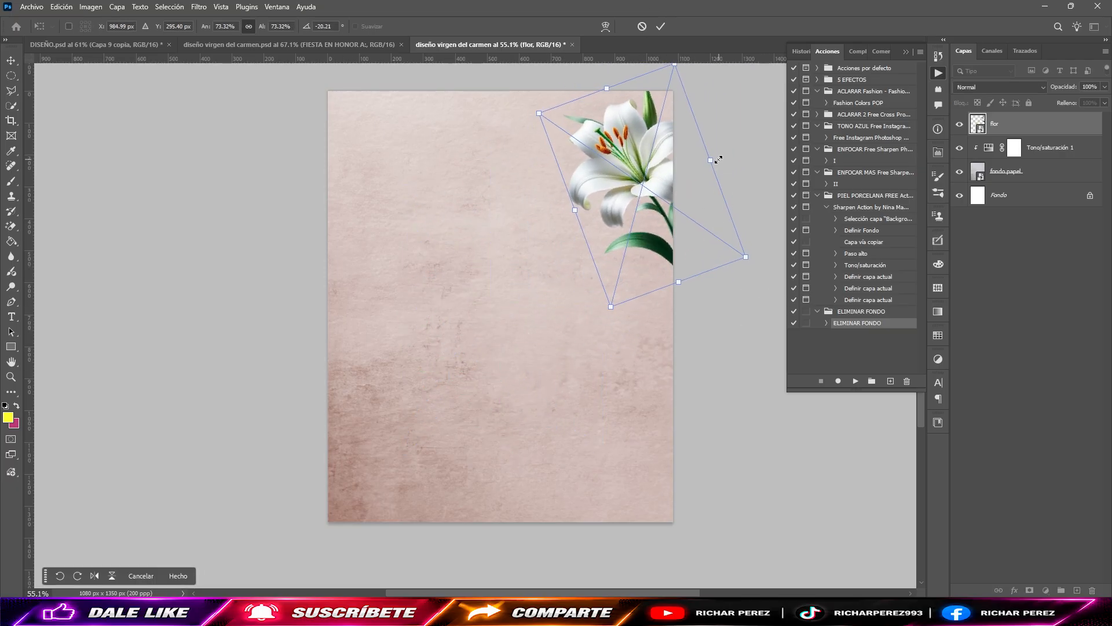
pyautogui.moveTo(716, 160); pyautogui.dragTo(695, 176)
pyautogui.moveTo(666, 212); pyautogui.dragTo(694, 180)
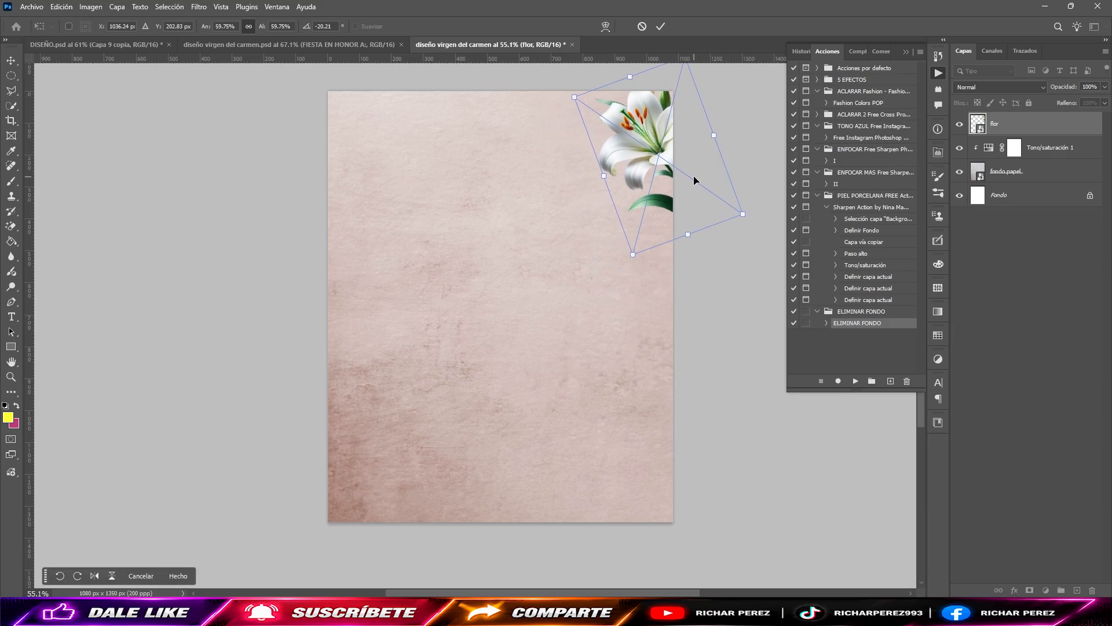
pyautogui.press('Return')
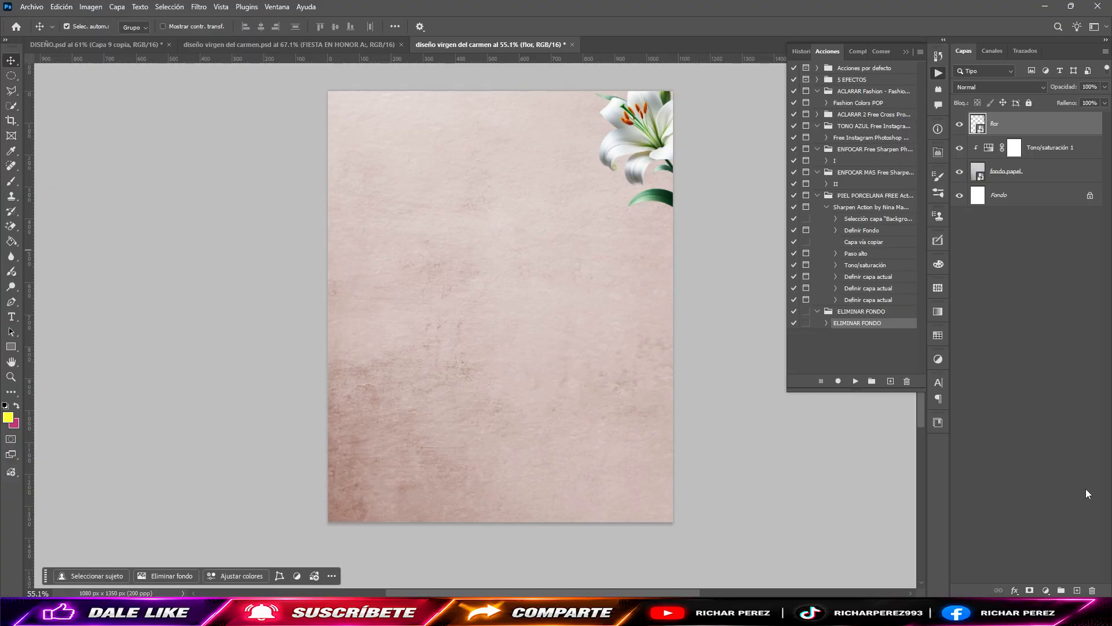
# Step: Add a Tono/saturación adjustment layer above the lily and clip it to the "flor" layer
pyautogui.click(1031, 591)
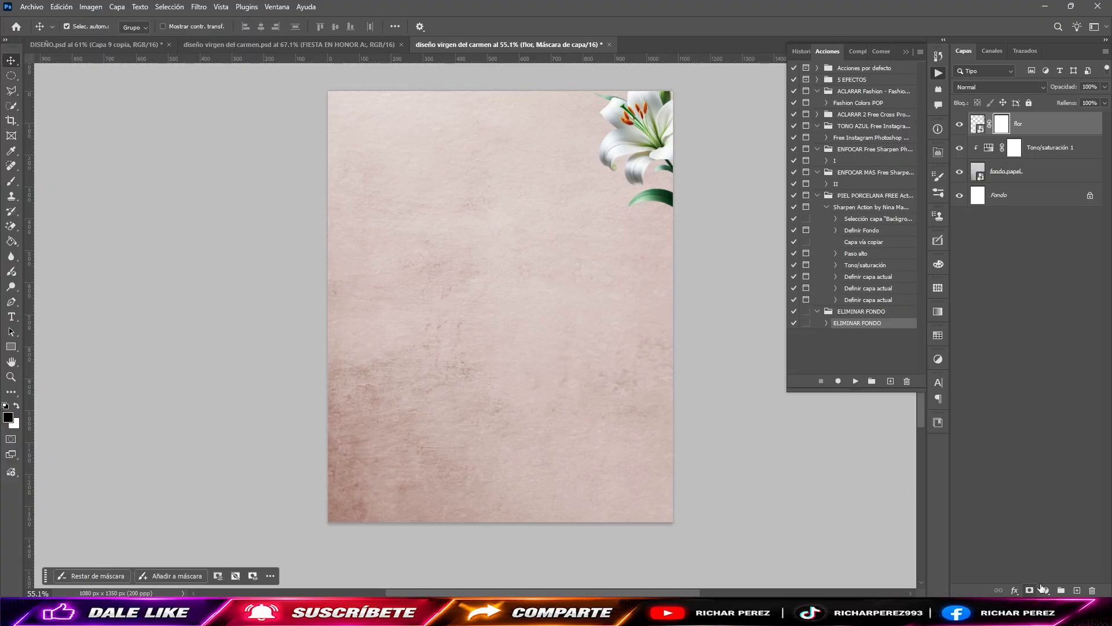
pyautogui.hotkey('ctrl', 'z')
pyautogui.click(1047, 590)
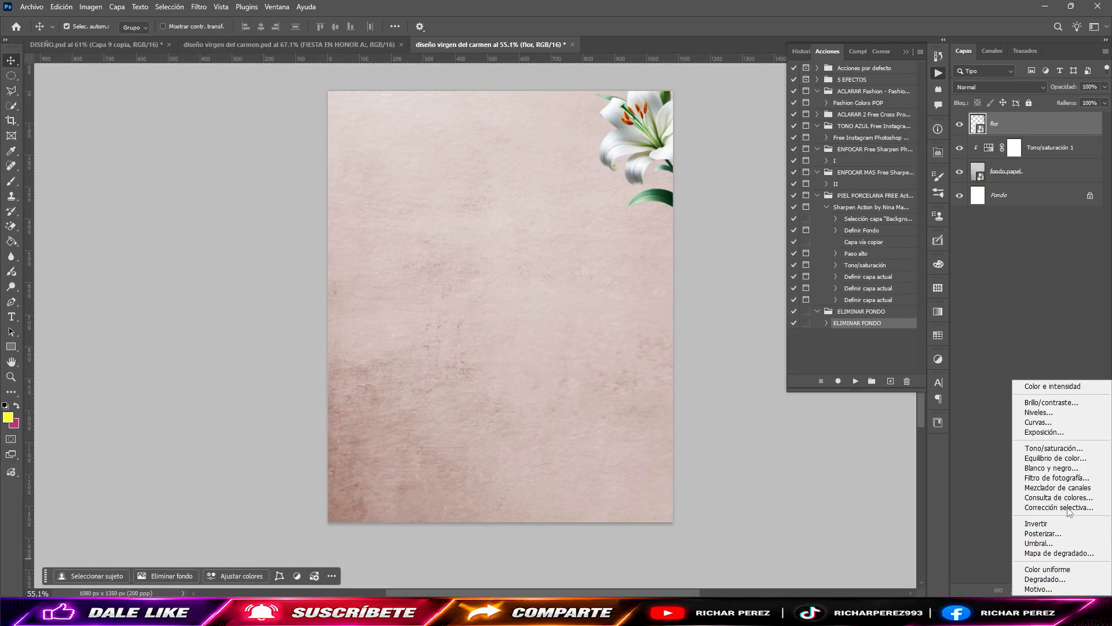
pyautogui.click(1073, 449)
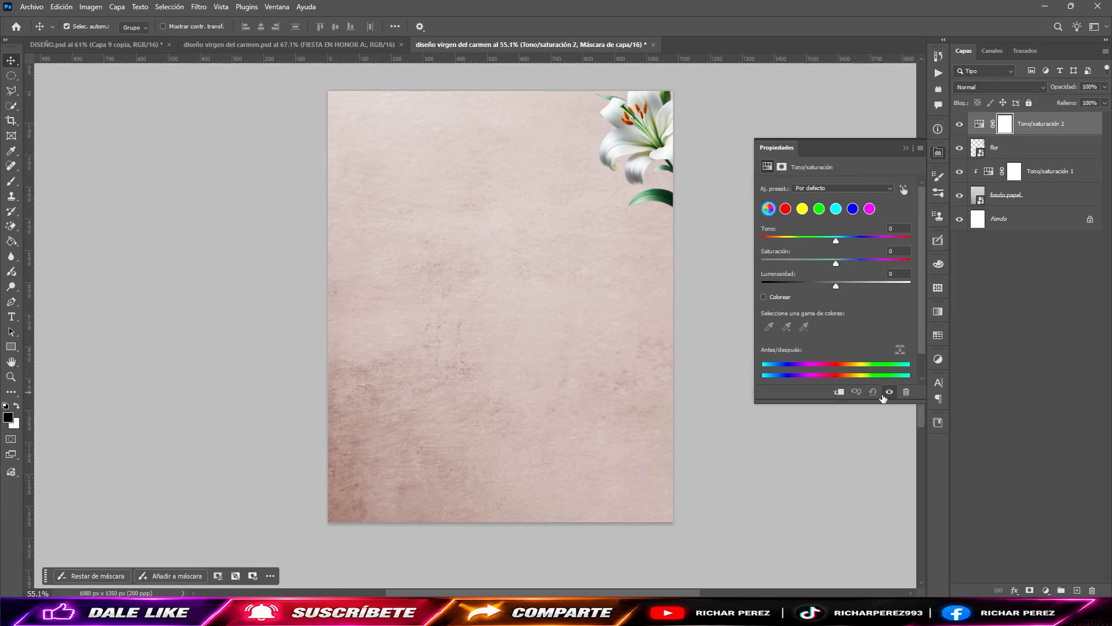
pyautogui.click(839, 392)
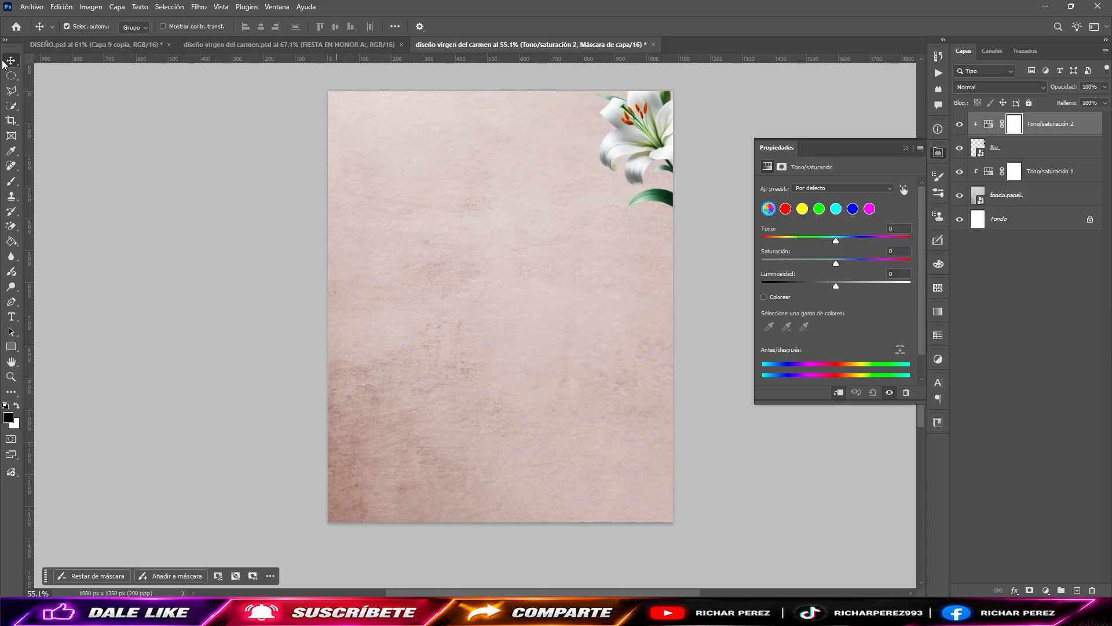
# Step: Recolor the lily's green leaves by setting the greens' hue to -111 and saturation to 28
pyautogui.click(819, 210)
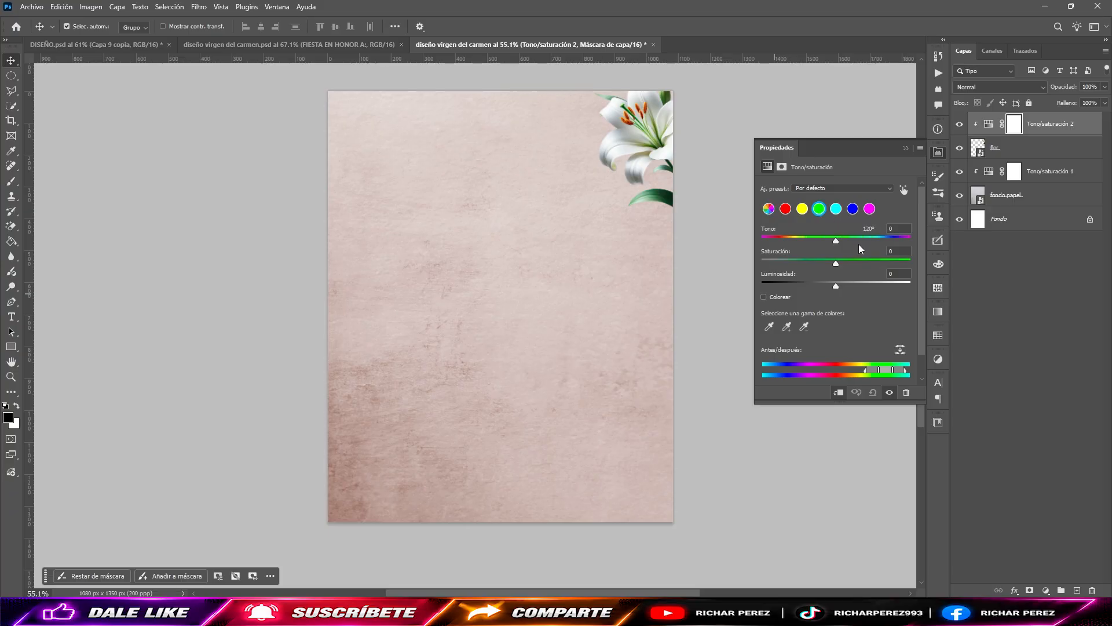
pyautogui.click(903, 232)
pyautogui.write('-111')
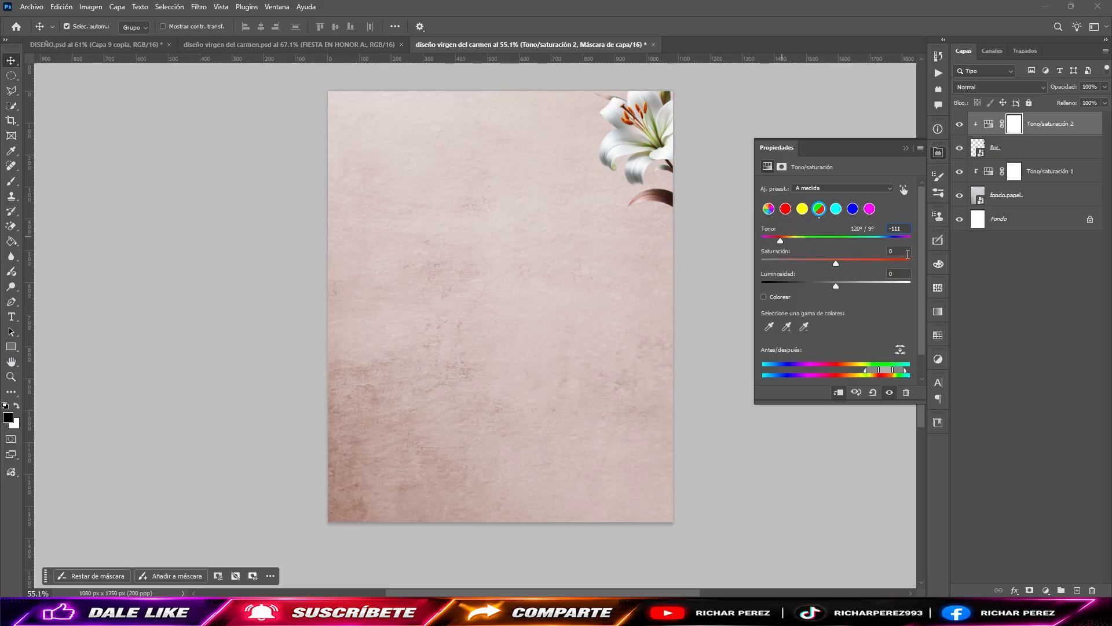
pyautogui.click(901, 251)
pyautogui.write('28')
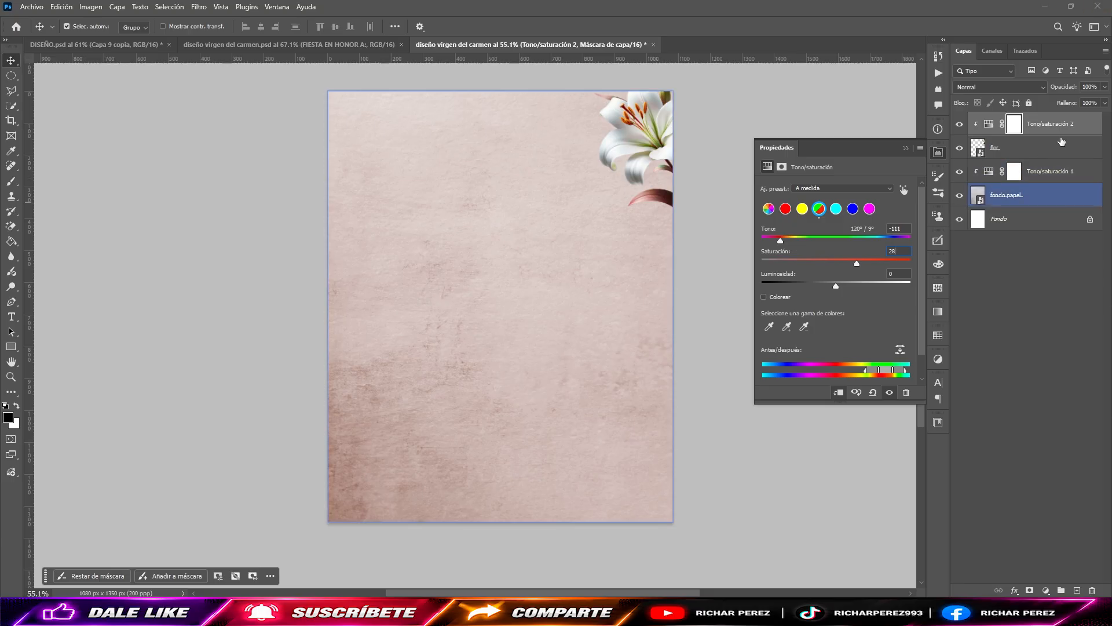
# Step: Apply a Gaussian blur with a 2.5-pixel radius to the "flor" layer
pyautogui.click(635, 139)
pyautogui.click(198, 7)
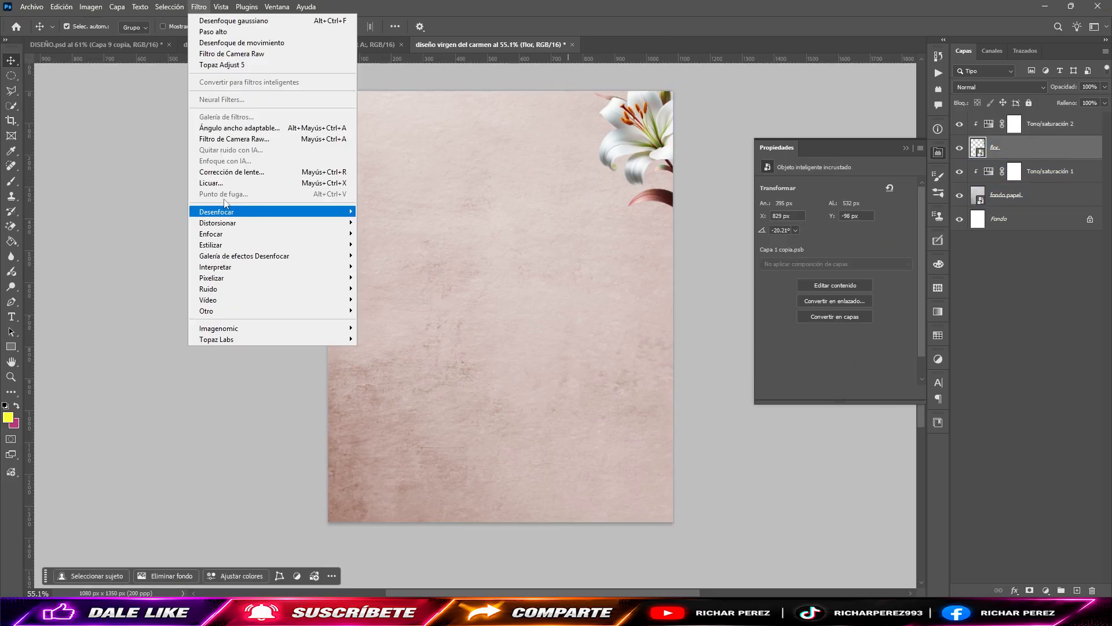
pyautogui.moveTo(272, 212)
pyautogui.click(412, 288)
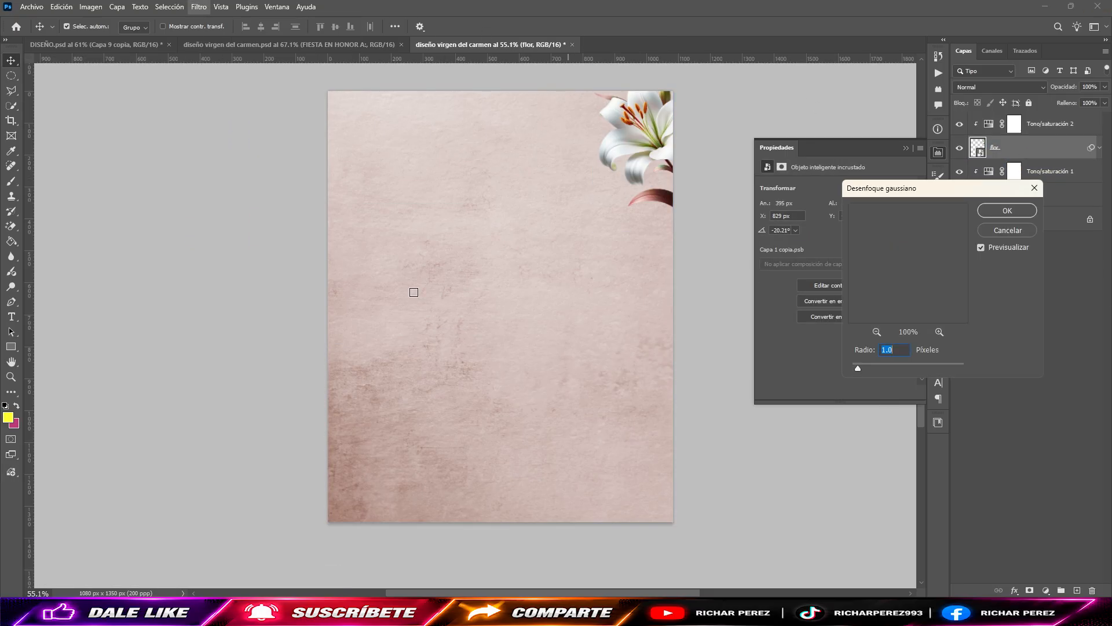
pyautogui.write('2.5')
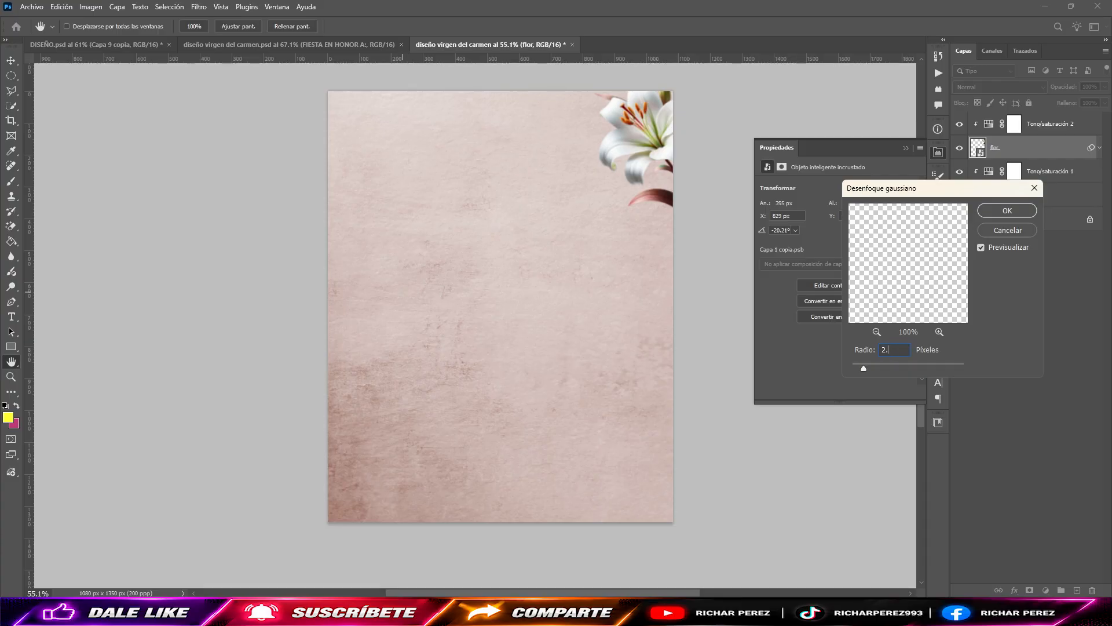
pyautogui.press('Return')
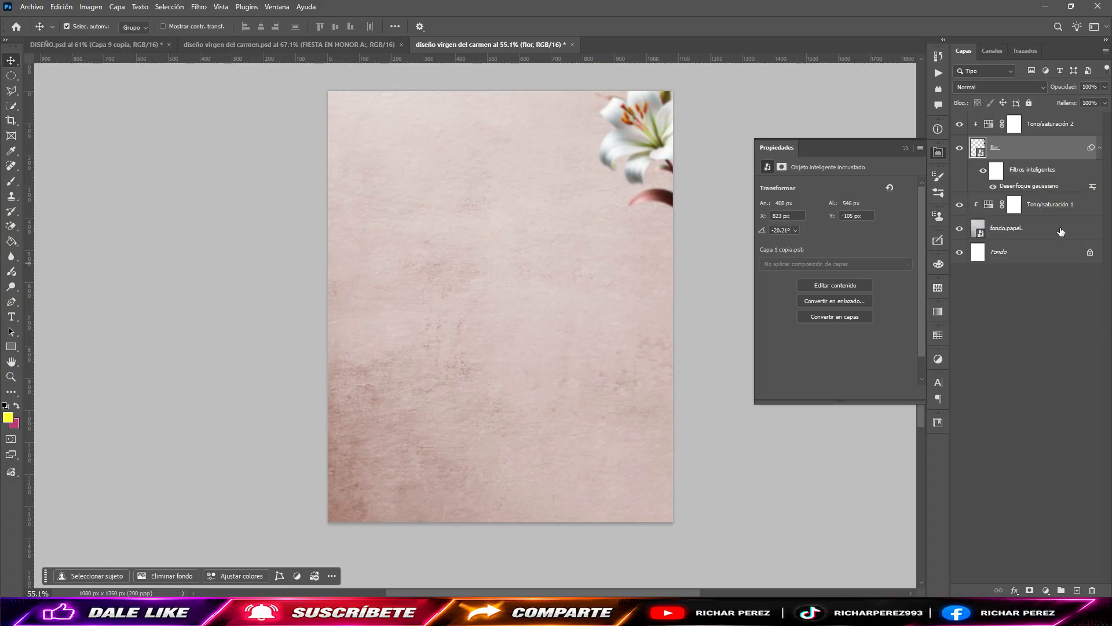
# Step: Duplicate the lily together with its Tono/saturación adjustment and clear the smart filters from the lily copy
pyautogui.click(1060, 133)
pyautogui.hotkey('ctrl', 'j')
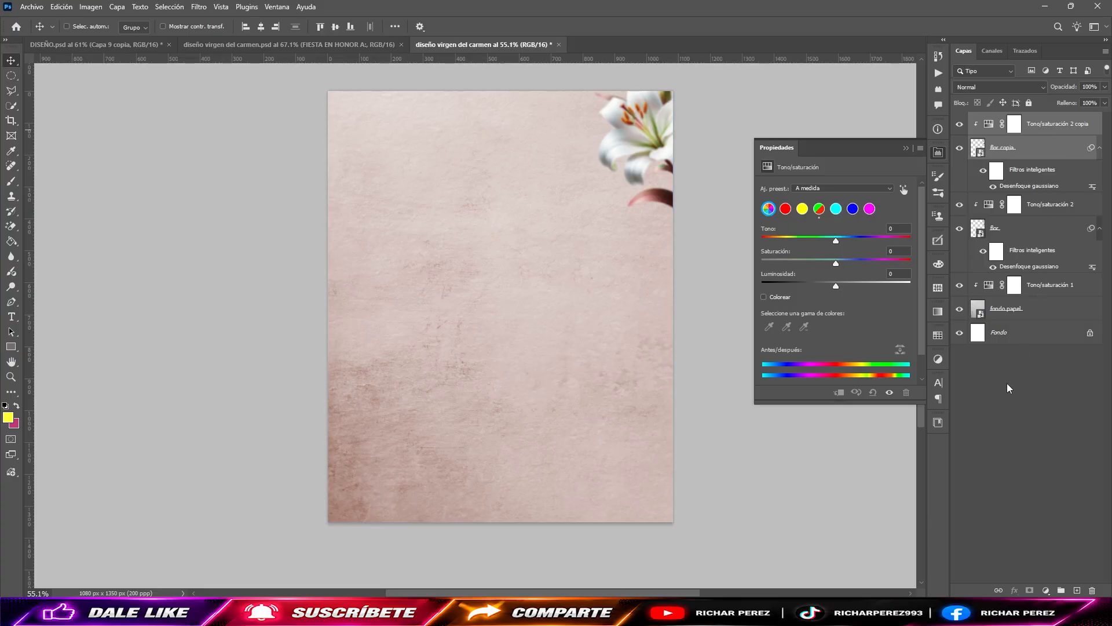
pyautogui.rightClick(1043, 154)
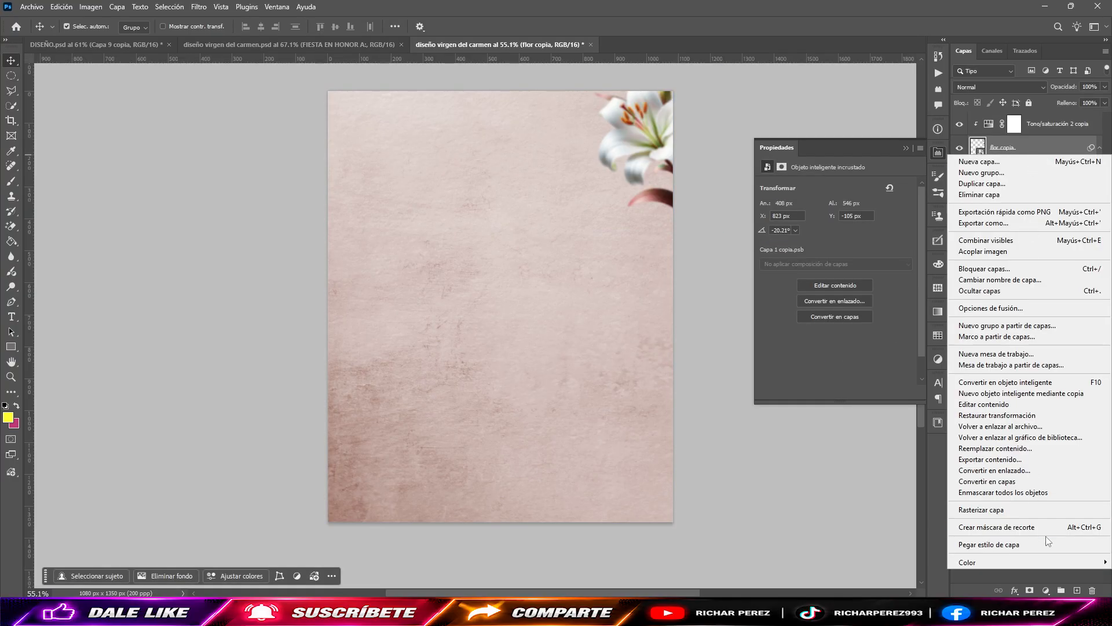
pyautogui.click(1036, 141)
pyautogui.rightClick(1029, 184)
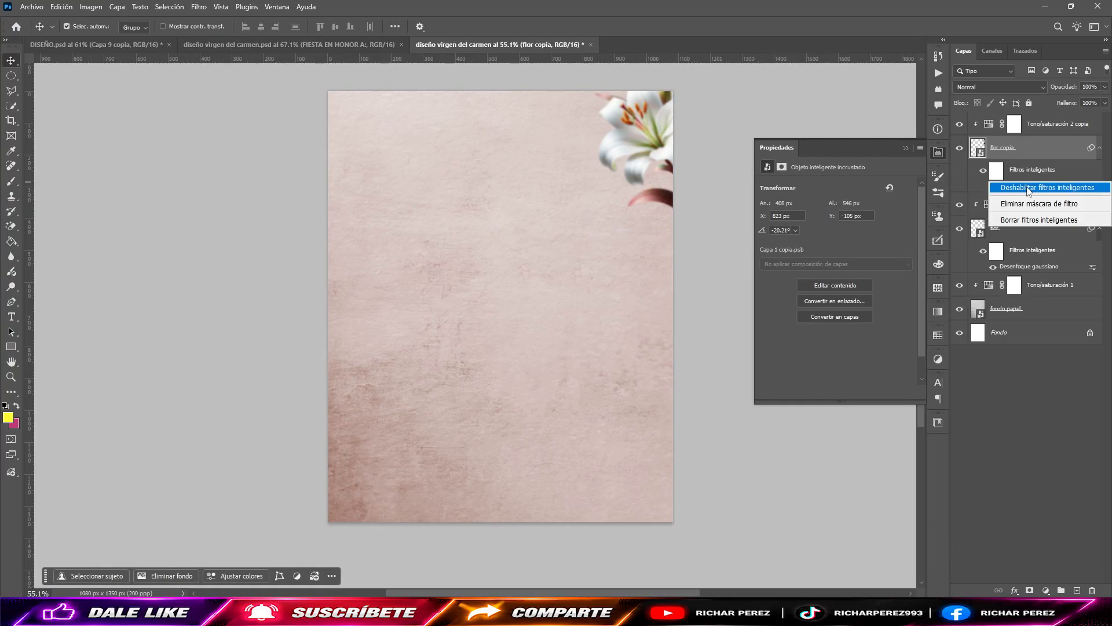
pyautogui.click(1041, 220)
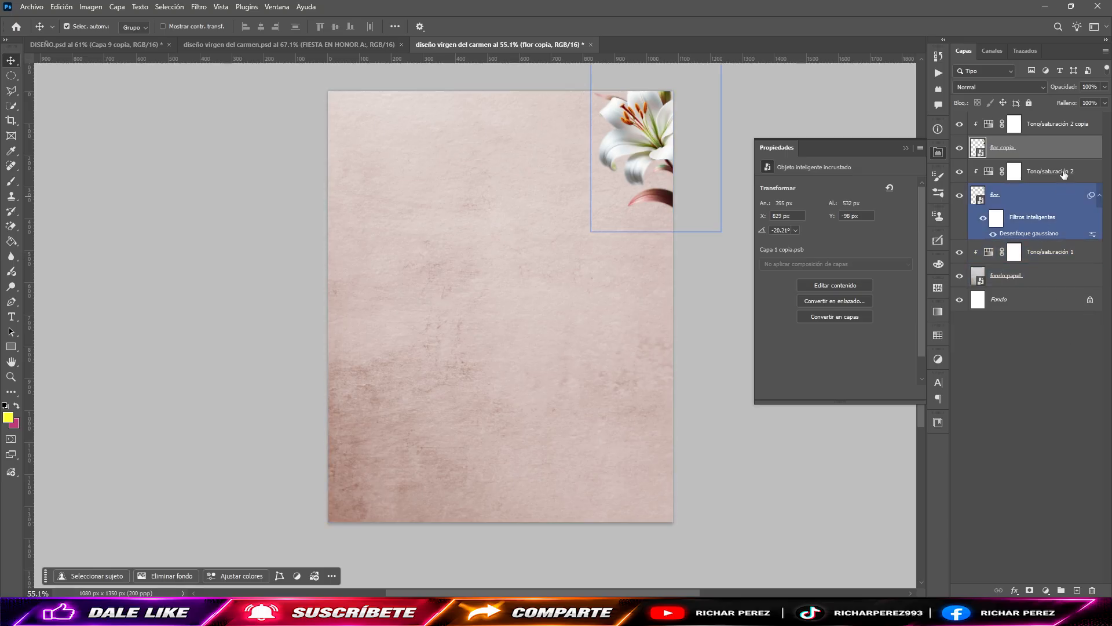
# Step: Link the copied lily with its adjustment, flip it horizontally, rotate it, and position it partly beyond the canvas's lower-left corner
pyautogui.keyDown('ctrl'); pyautogui.click(1059, 128); pyautogui.keyUp('ctrl')
pyautogui.click(1001, 589)
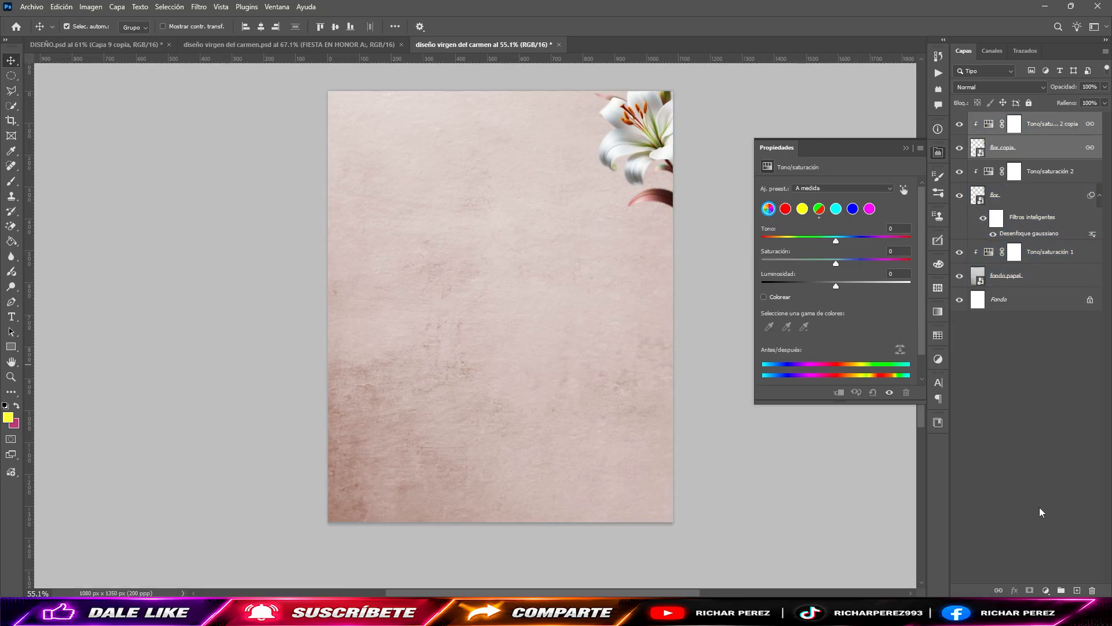
pyautogui.hotkey('ctrl', 't')
pyautogui.moveTo(663, 220); pyautogui.dragTo(373, 522)
pyautogui.rightClick(371, 476)
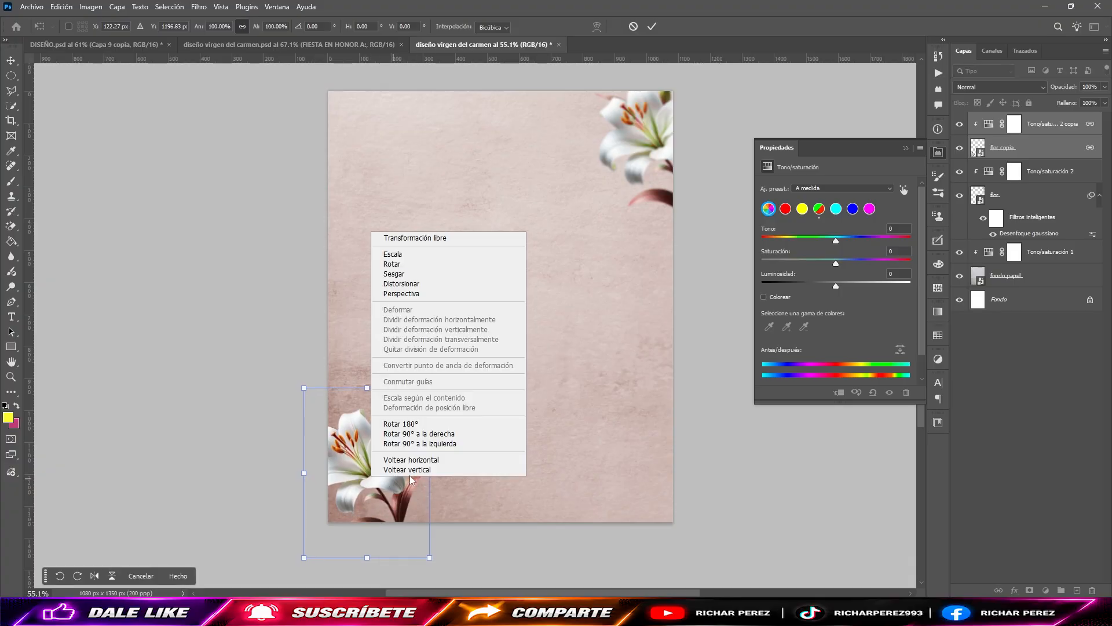
pyautogui.click(443, 460)
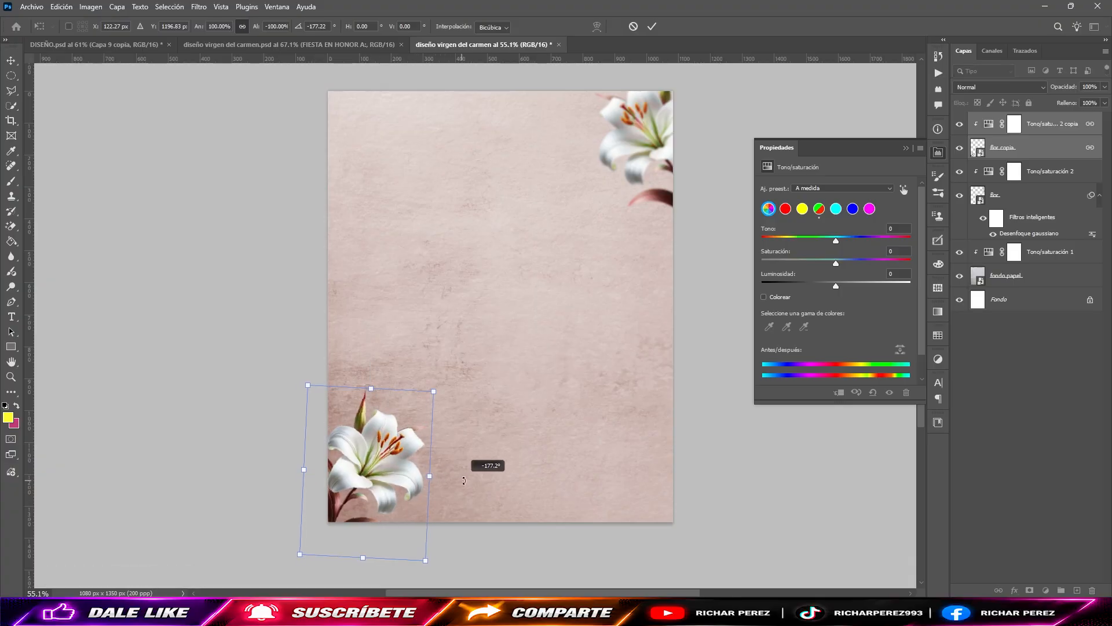
pyautogui.moveTo(436, 473); pyautogui.dragTo(473, 481)
pyautogui.moveTo(484, 487); pyautogui.dragTo(501, 465)
pyautogui.moveTo(406, 481); pyautogui.dragTo(387, 512)
pyautogui.click(478, 500)
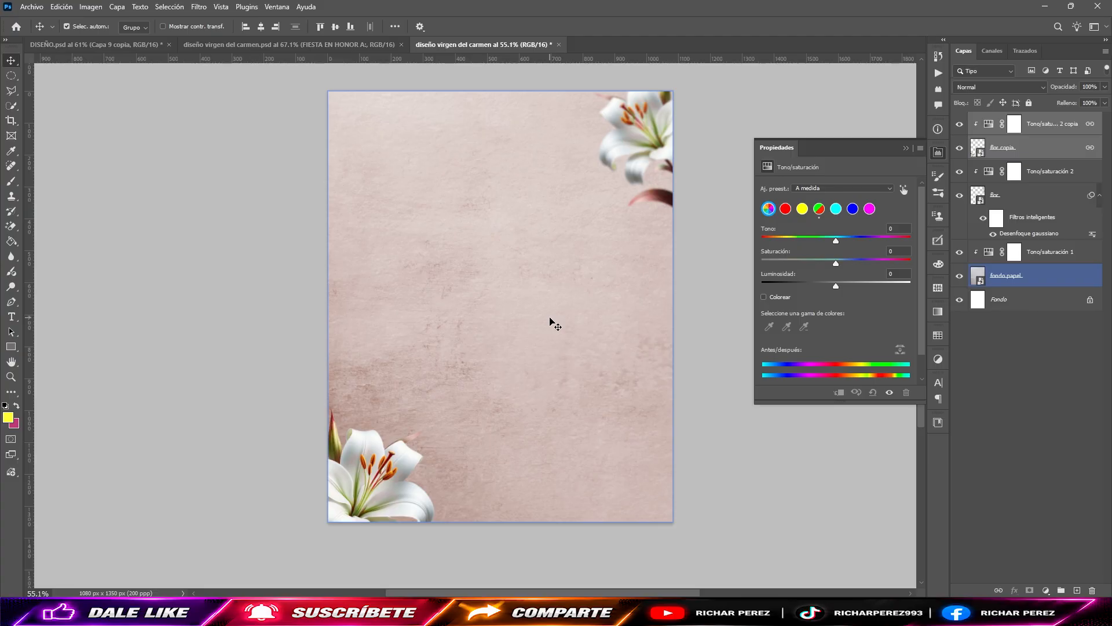
# Step: Place the church photo iglesia.jpg as an embedded element filling the canvas
pyautogui.scroll(-2, 409, 277)
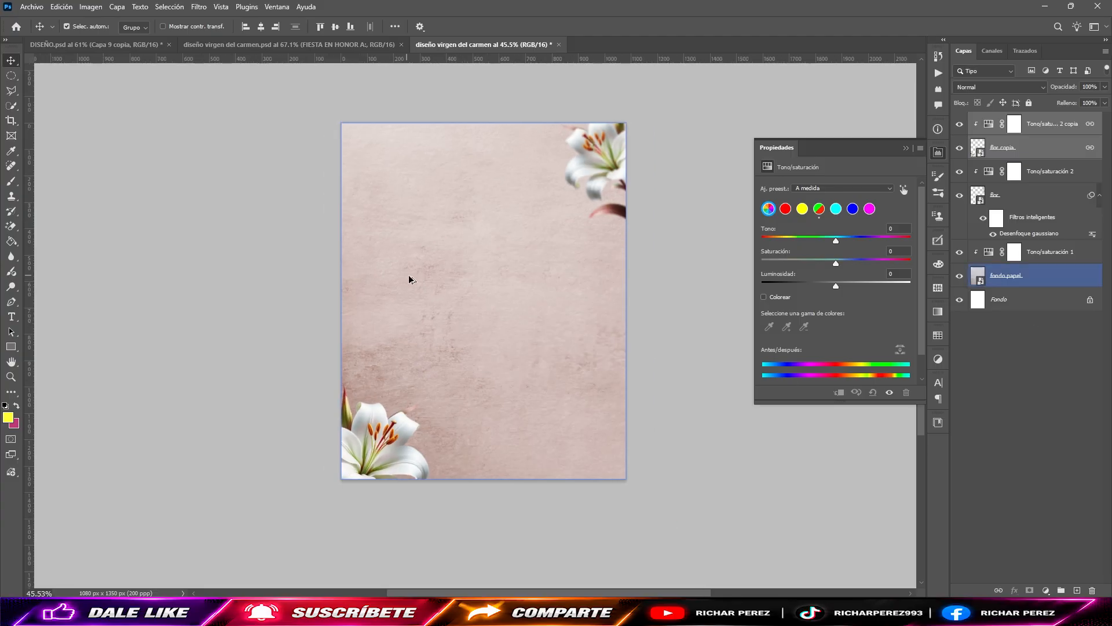
pyautogui.click(31, 7)
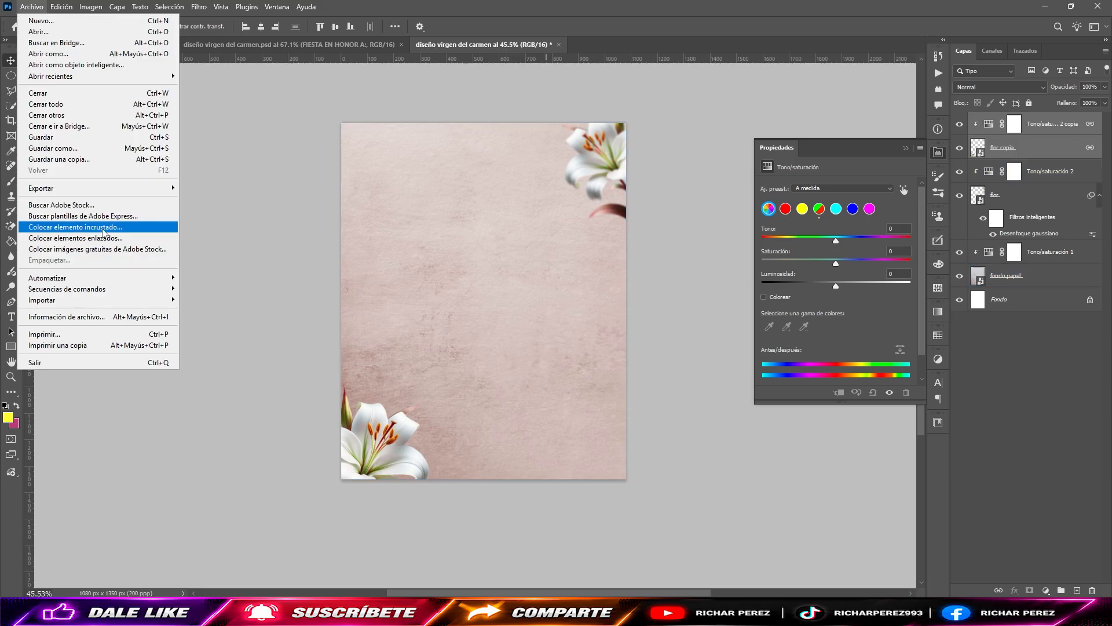
pyautogui.click(87, 226)
pyautogui.doubleClick(409, 115)
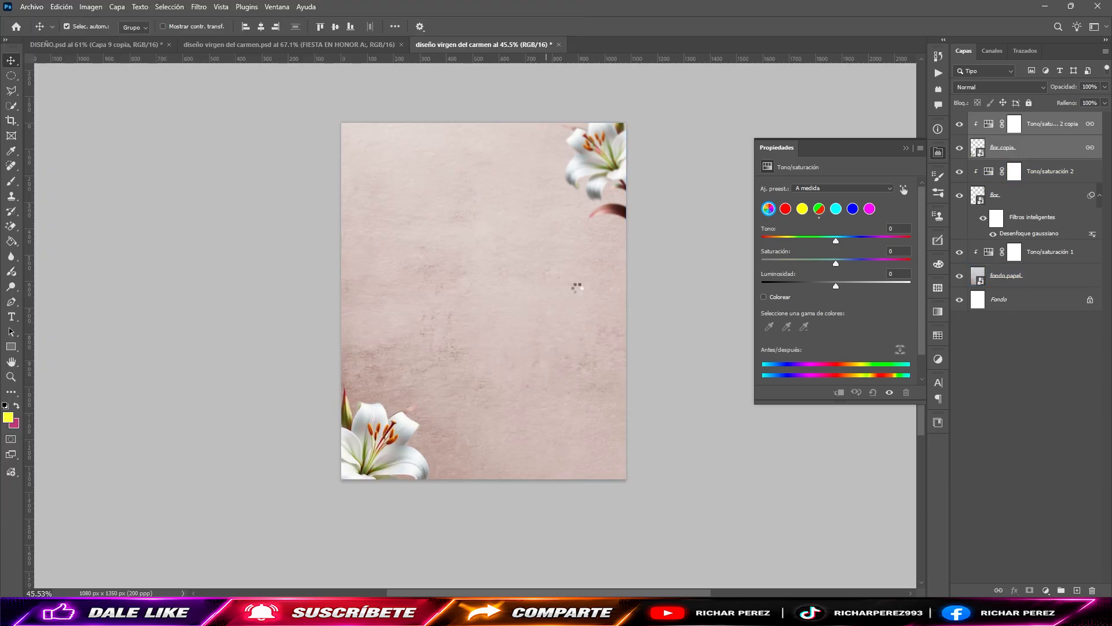
pyautogui.press('Return')
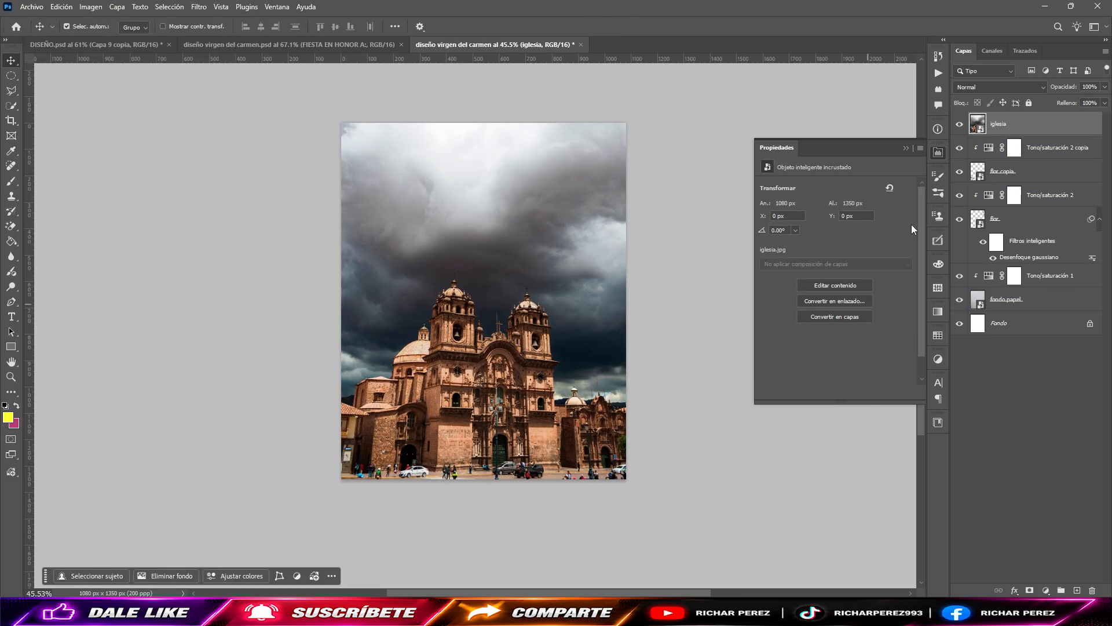
# Step: Remove the church photo's background with the ELIMINAR FONDO action and delete the hidden original "iglesia" layer
pyautogui.click(938, 73)
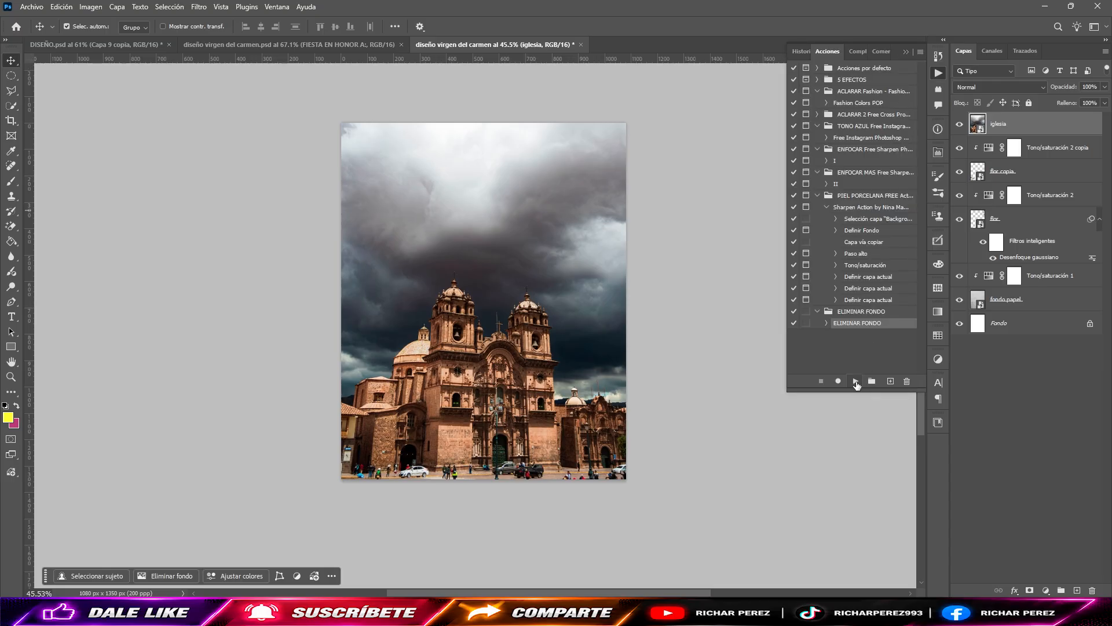
pyautogui.click(856, 382)
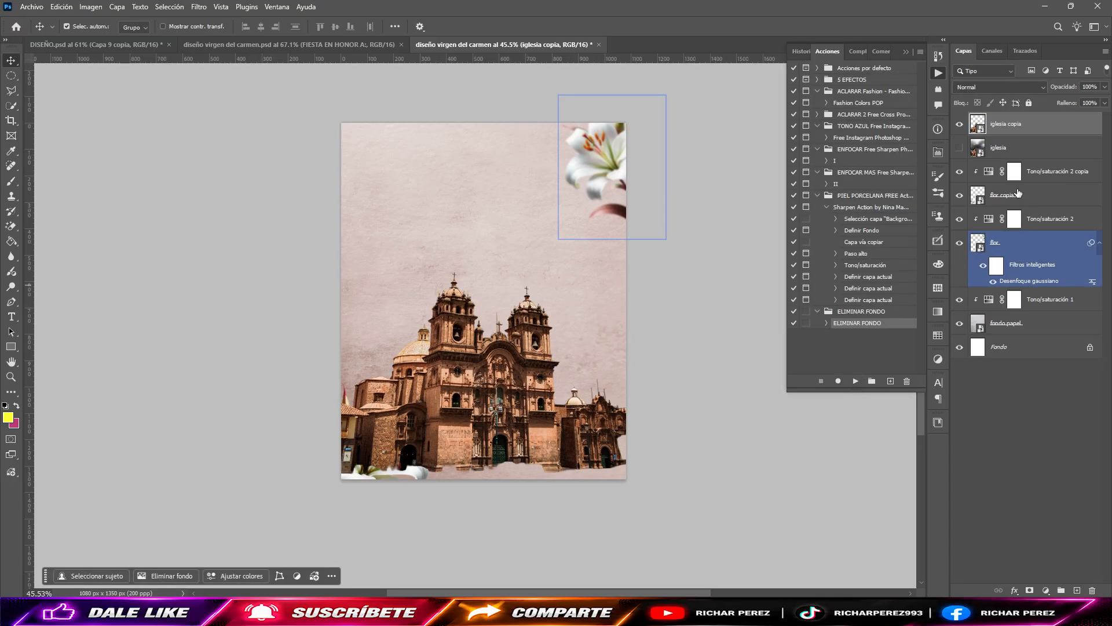
pyautogui.click(1061, 151)
pyautogui.press('Delete')
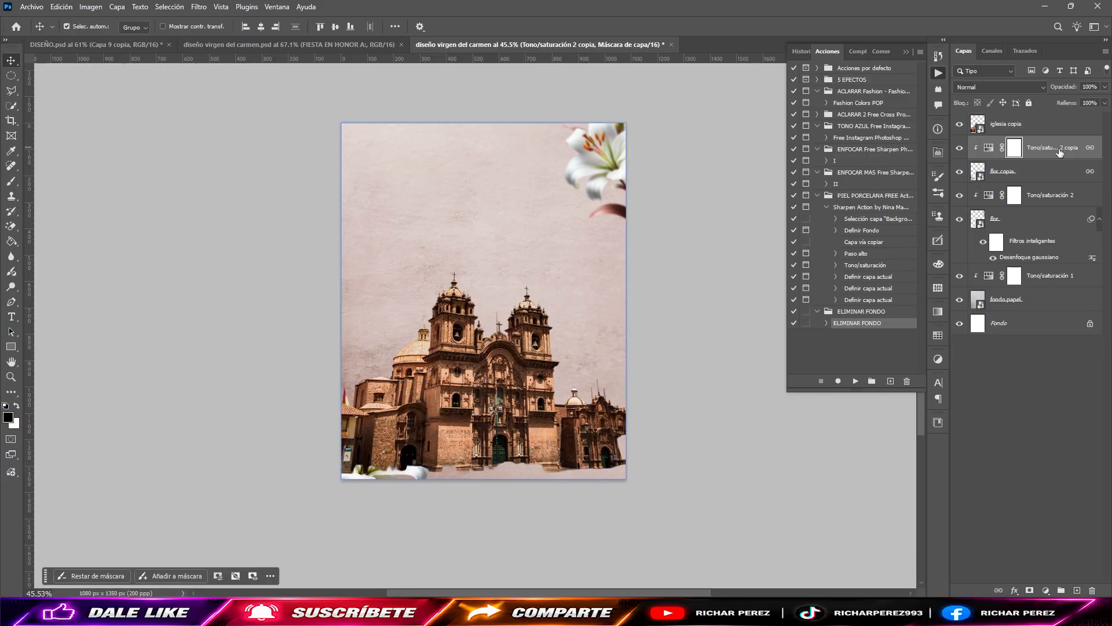
# Step: Scale the church cutout to about 81% and position it mid-height against the canvas's right edge
pyautogui.hotkey('ctrl', 't')
pyautogui.press('Escape')
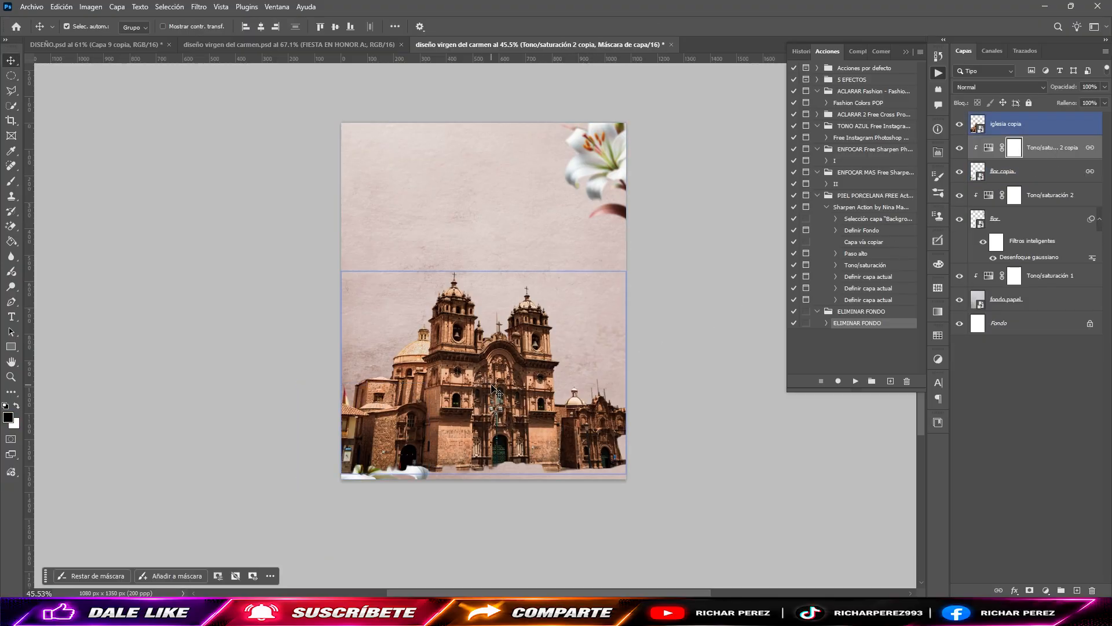
pyautogui.click(492, 385)
pyautogui.hotkey('ctrl', 't')
pyautogui.moveTo(491, 385); pyautogui.dragTo(500, 330)
pyautogui.press('Return')
pyautogui.hotkey('ctrl', 't')
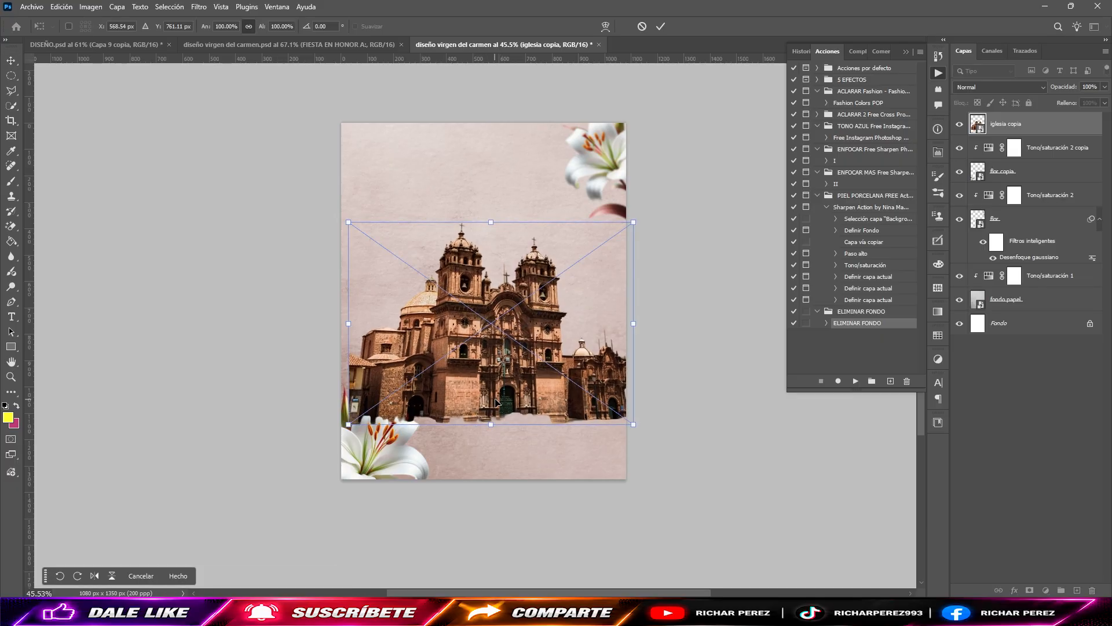
pyautogui.moveTo(493, 424); pyautogui.dragTo(533, 384)
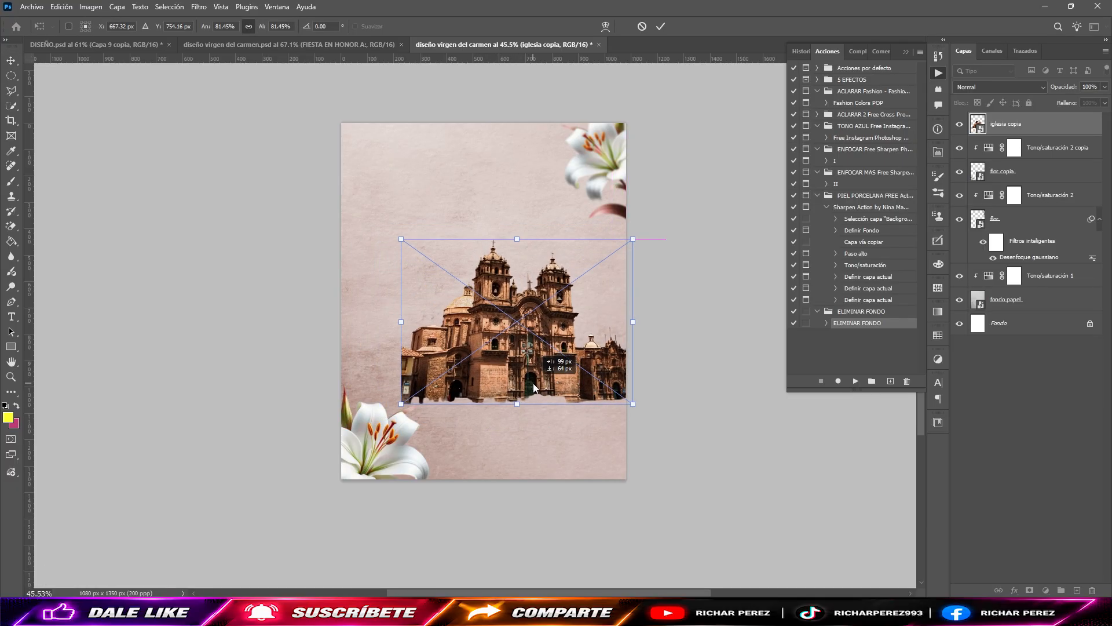
pyautogui.press('Return')
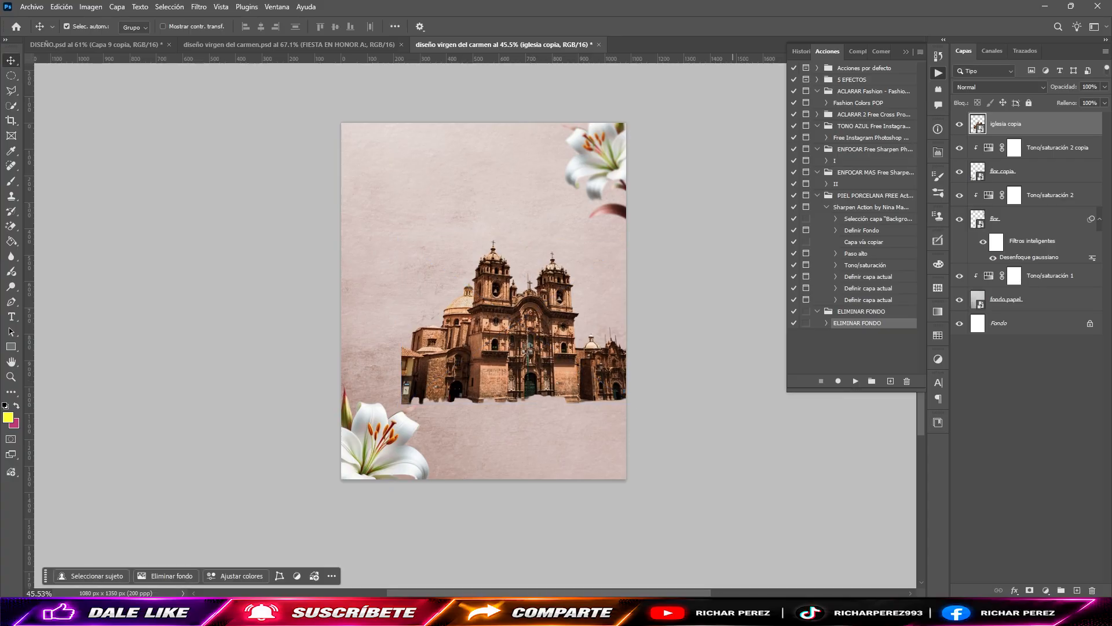
# Step: Add a layer mask to the church cutout and choose a soft round brush with 11% hardness and black as foreground color
pyautogui.click(1029, 590)
pyautogui.press('d')
pyautogui.press('b')
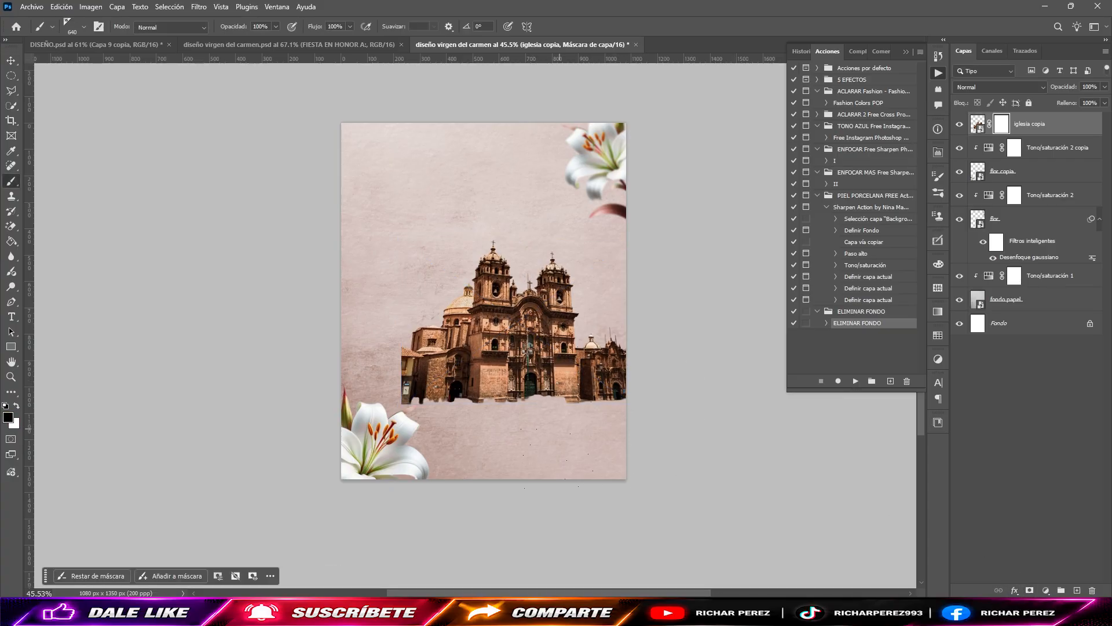
pyautogui.moveTo(523, 399); pyautogui.dragTo(560, 411)
pyautogui.rightClick(556, 409)
pyautogui.click(594, 249)
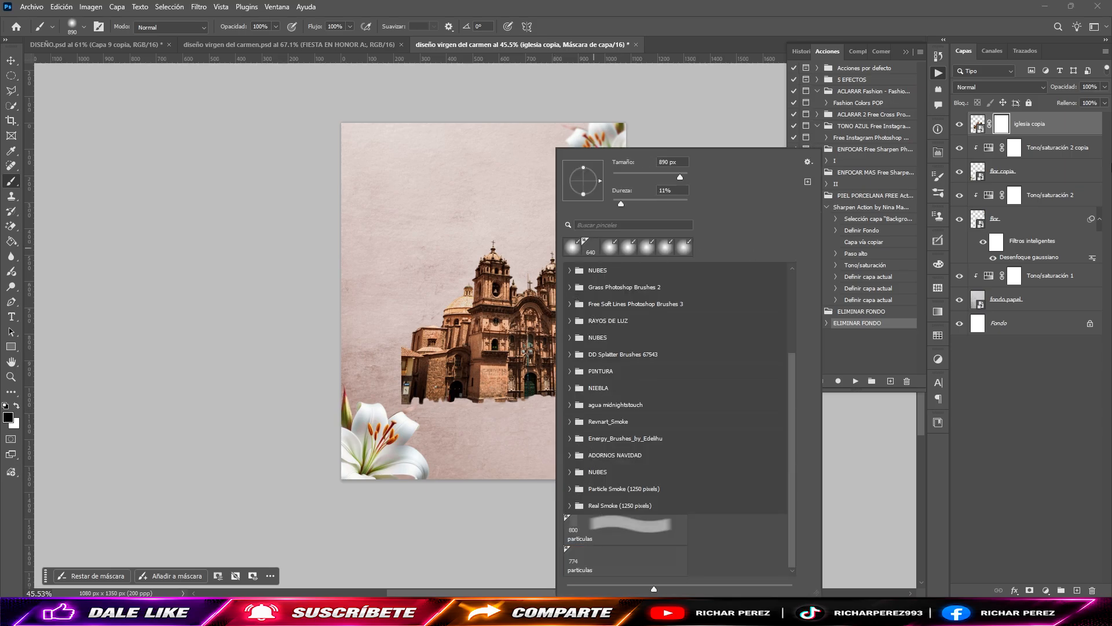
pyautogui.click(1004, 127)
# Step: Resize the brush to about 460 px and paint black on the mask to fade out the church's ragged base
pyautogui.moveTo(484, 355)
pyautogui.mouseDown()
pyautogui.moveTo(464, 358)
pyautogui.moveTo(454, 391)
pyautogui.mouseUp()
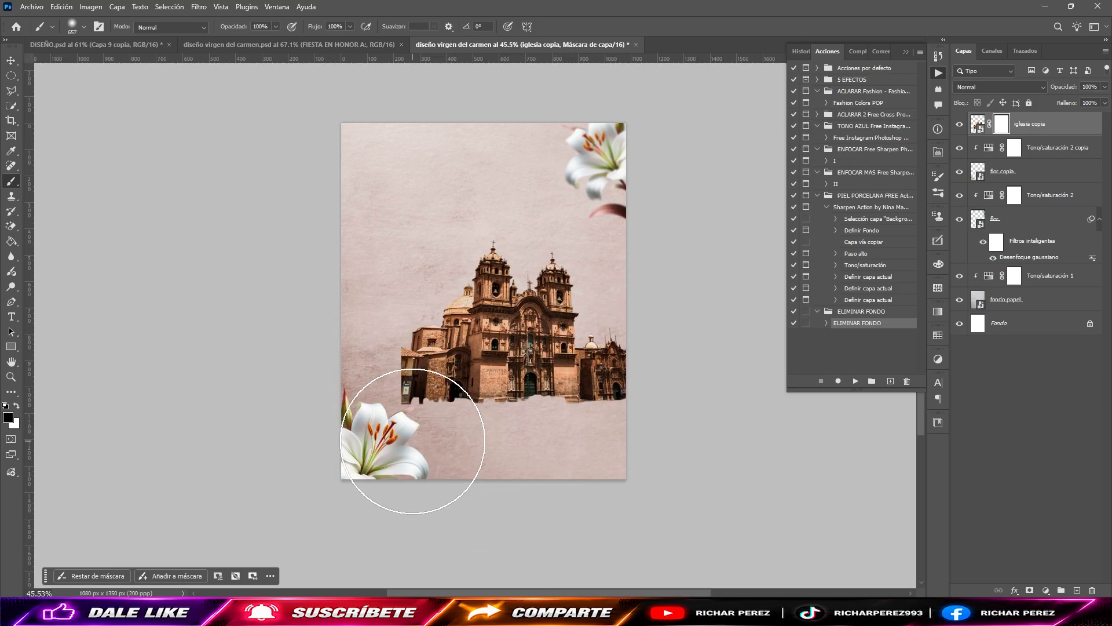
pyautogui.moveTo(552, 424); pyautogui.dragTo(529, 427)
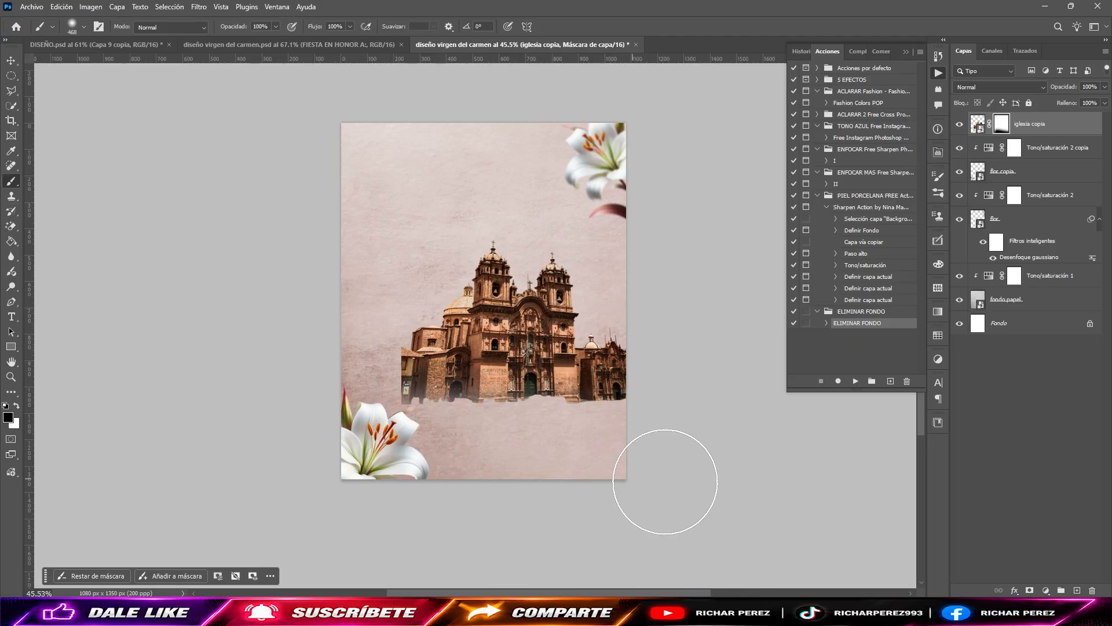
pyautogui.moveTo(665, 482)
pyautogui.mouseDown()
pyautogui.moveTo(408, 451)
pyautogui.moveTo(617, 469)
pyautogui.moveTo(521, 477)
pyautogui.moveTo(661, 471)
pyautogui.moveTo(491, 467)
pyautogui.moveTo(686, 449)
pyautogui.moveTo(517, 460)
pyautogui.moveTo(683, 436)
pyautogui.moveTo(340, 454)
pyautogui.mouseUp()
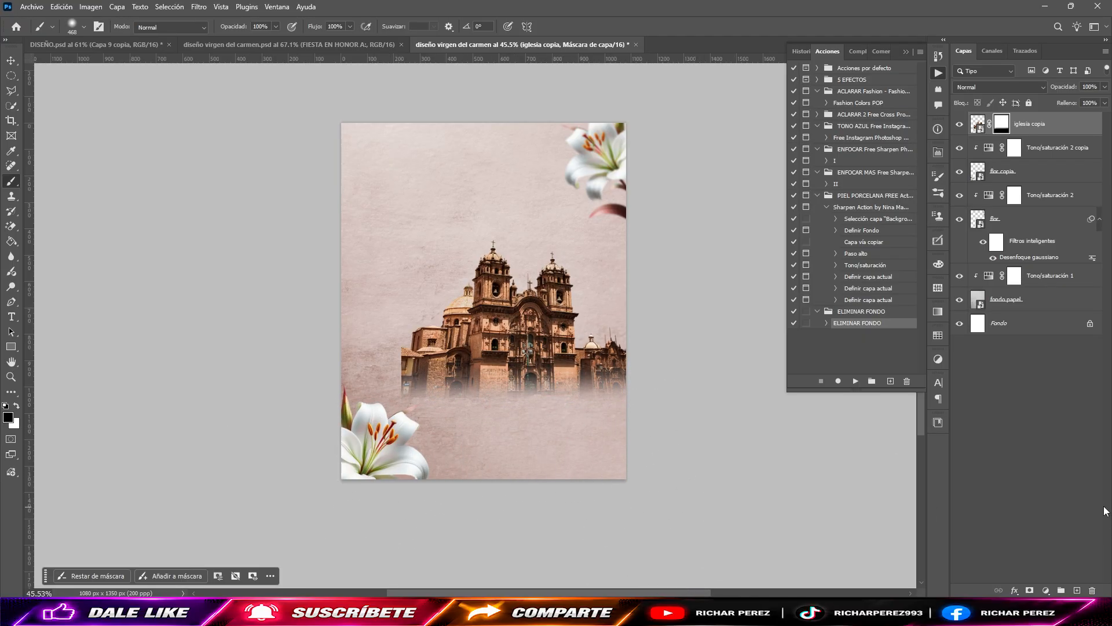
# Step: Set the church layer's blend mode to Luz suave and its opacity to 78%
pyautogui.click(1000, 87)
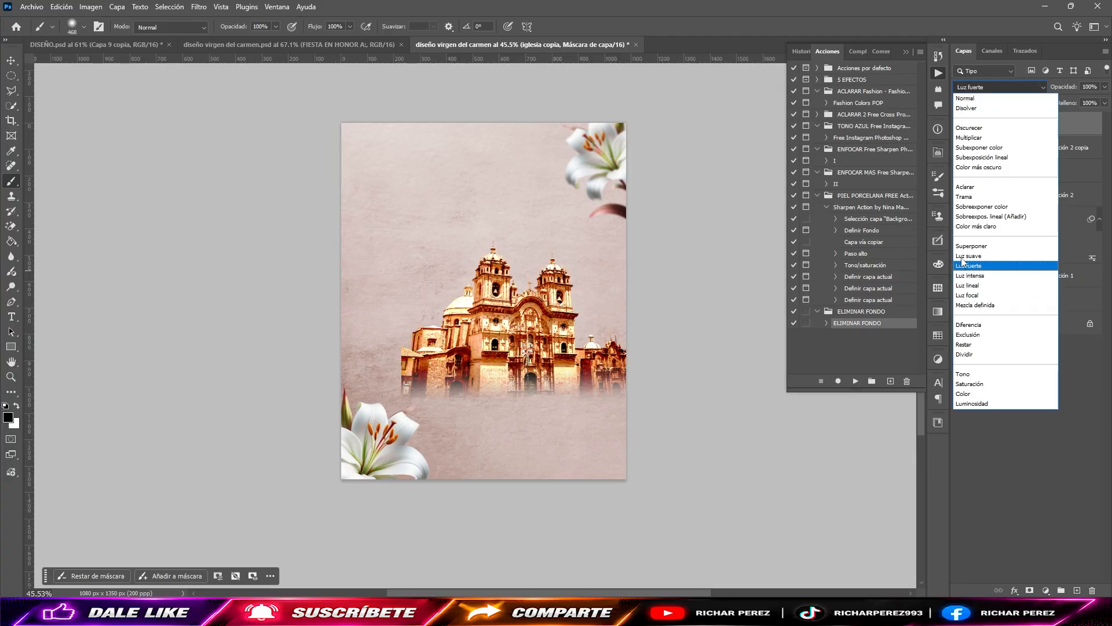
pyautogui.click(985, 259)
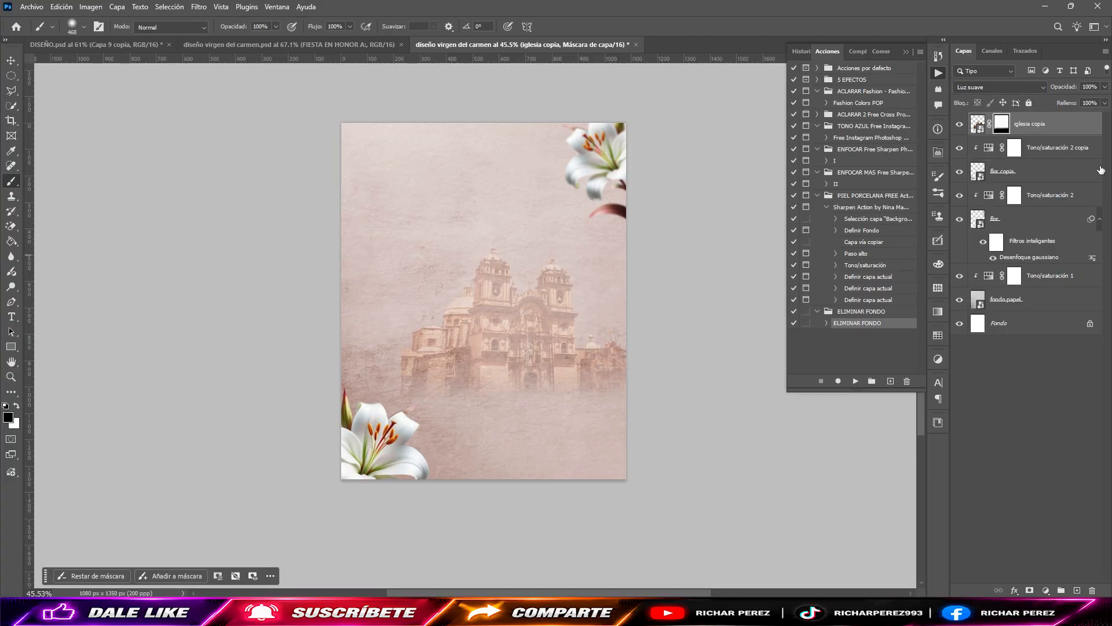
pyautogui.click(1098, 86)
pyautogui.write('78')
pyautogui.click(1054, 131)
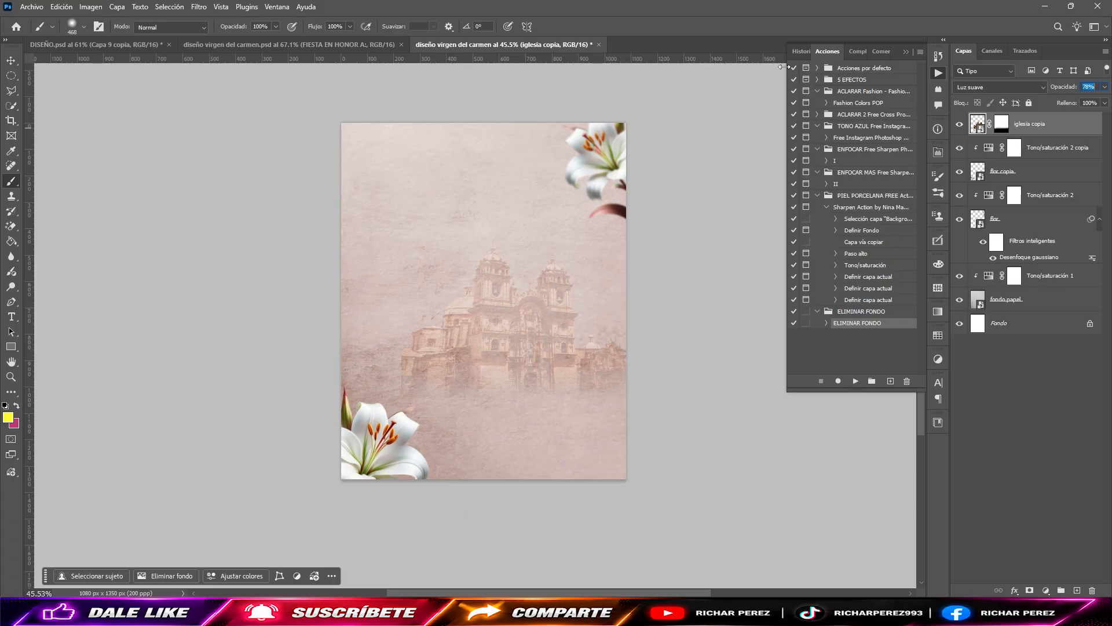
# Step: Place the "FOTO" image of the Virgen del Carmen as an embedded element above the church layer
pyautogui.click(31, 7)
pyautogui.click(110, 230)
pyautogui.click(356, 101)
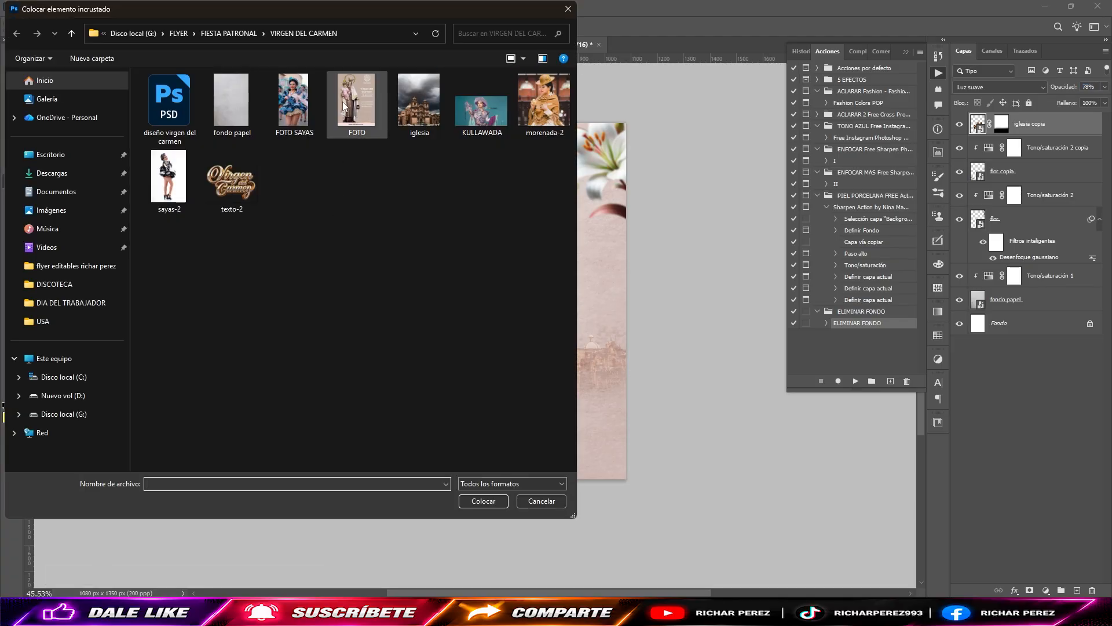
pyautogui.press('Return')
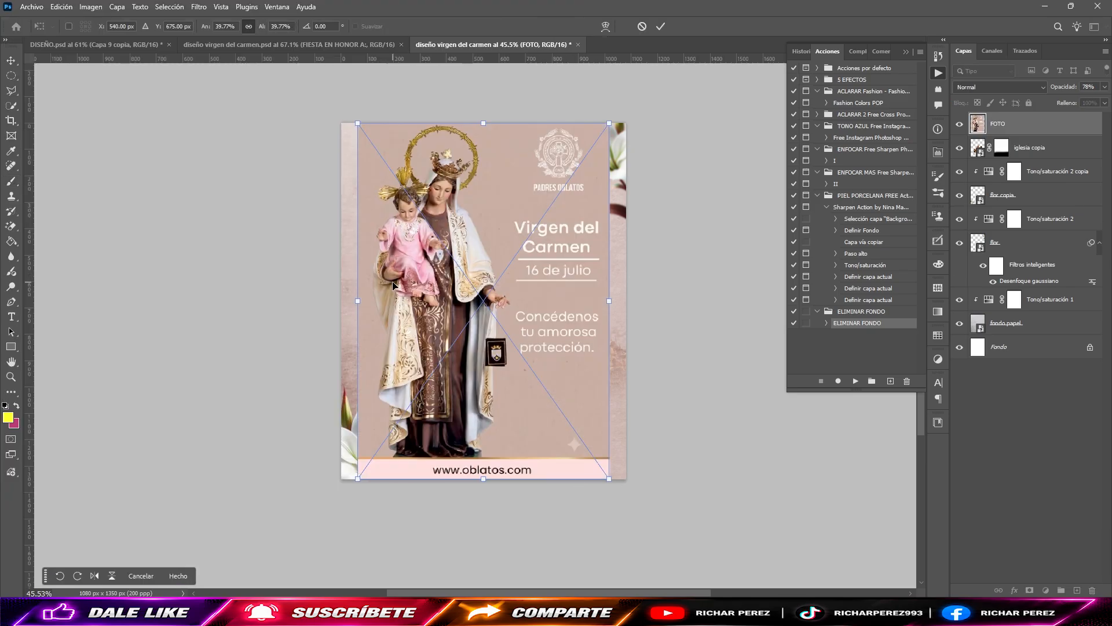
pyautogui.press('Return')
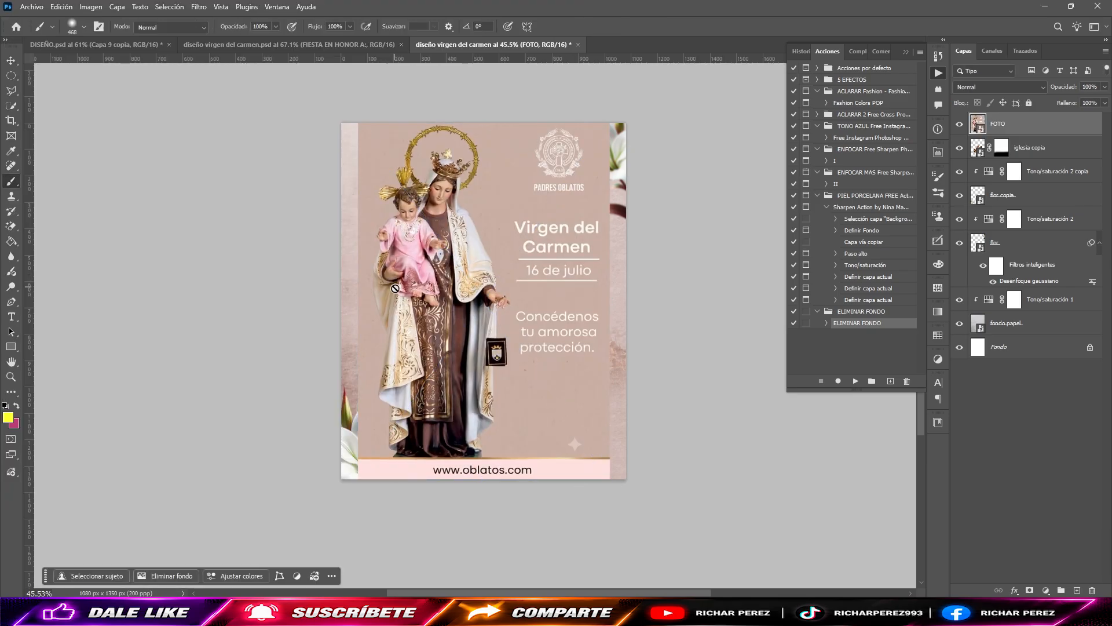
# Step: Remove the Virgin photo's background with the ELIMINAR FONDO action and delete the hidden original "FOTO" layer
pyautogui.click(856, 381)
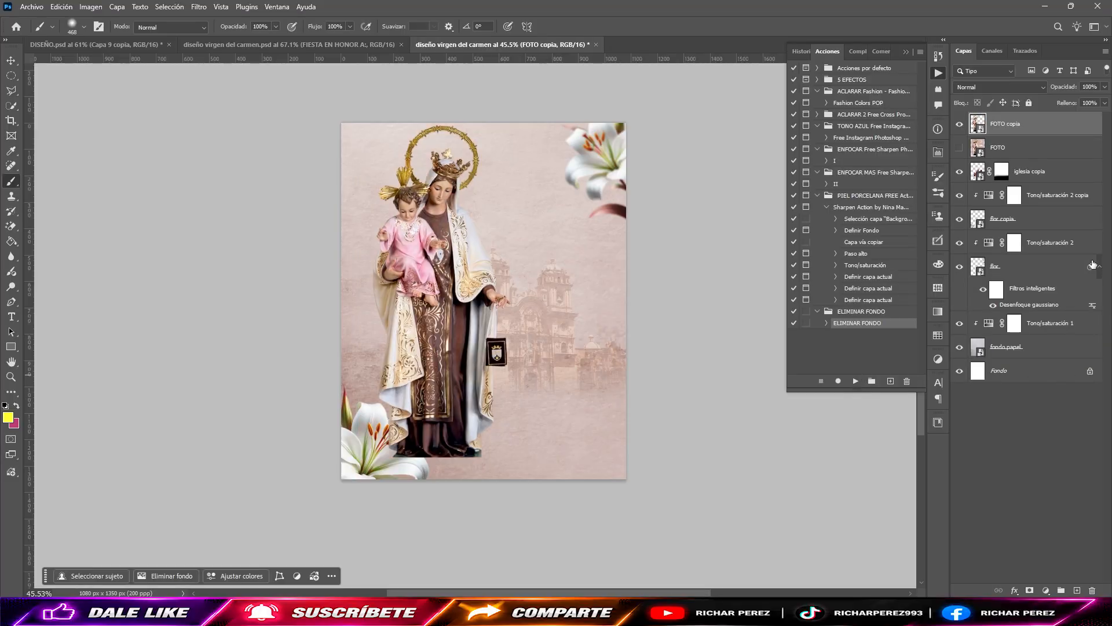
pyautogui.click(1040, 146)
pyautogui.press('Delete')
pyautogui.click(1036, 133)
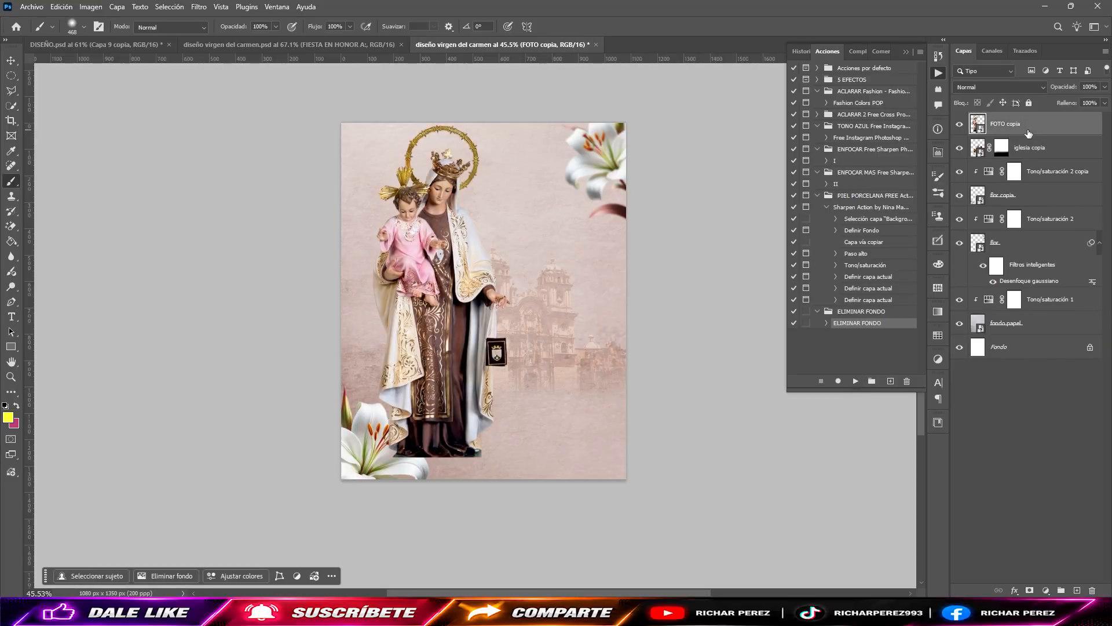
# Step: Scale the Virgin cutout to about 94% and position it against the canvas's left edge with its base just past the bottom
pyautogui.hotkey('ctrl', 't')
pyautogui.moveTo(478, 339); pyautogui.dragTo(458, 354)
pyautogui.moveTo(487, 313); pyautogui.dragTo(466, 314)
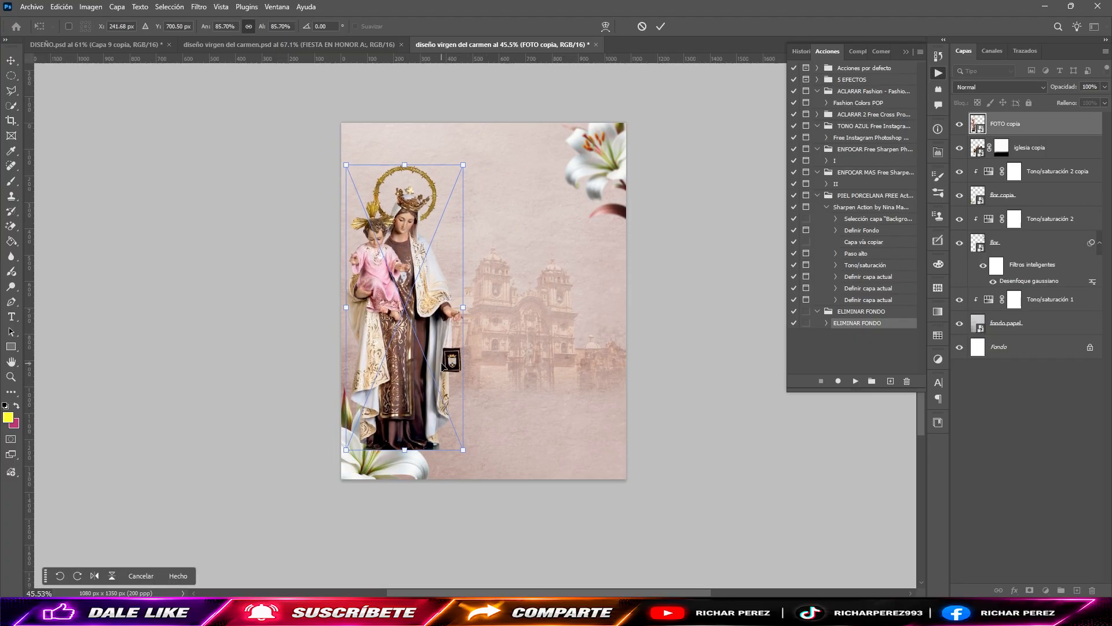
pyautogui.hotkey('ctrl', 'z')
pyautogui.moveTo(438, 362); pyautogui.dragTo(433, 379)
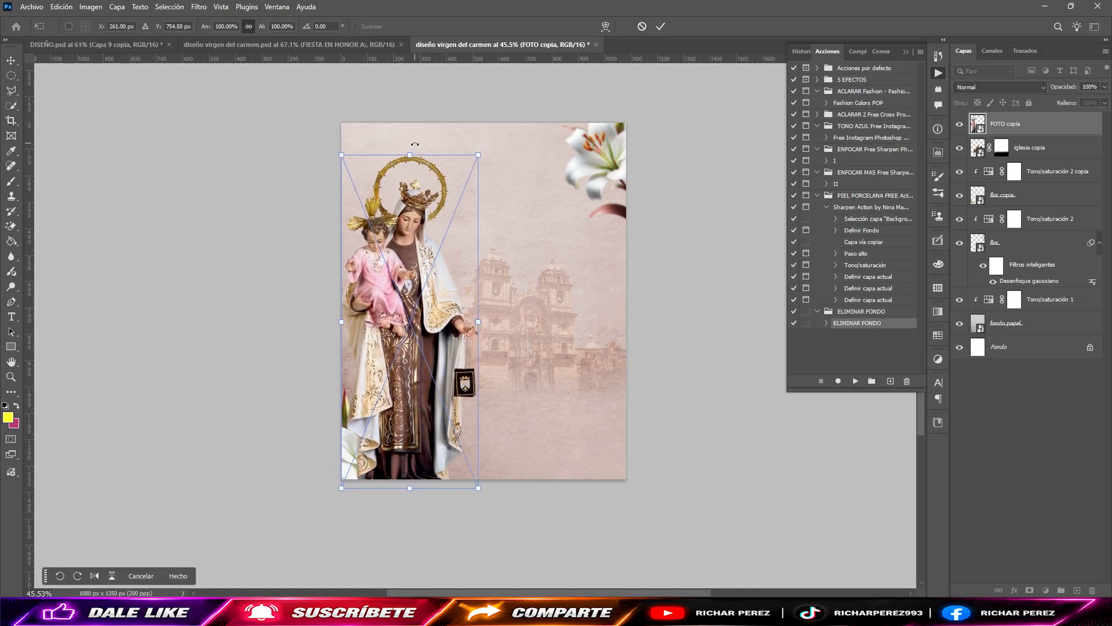
pyautogui.moveTo(410, 157); pyautogui.dragTo(410, 190)
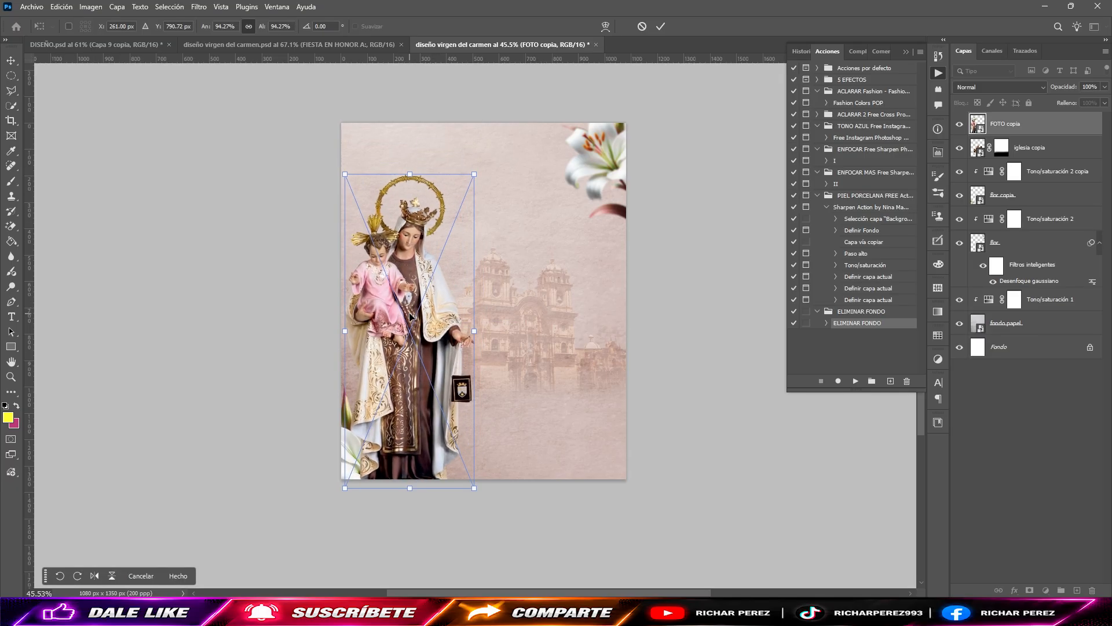
pyautogui.press('Up')
pyautogui.press('Up')
pyautogui.press('Left')
pyautogui.press('Left')
pyautogui.press('Left')
pyautogui.press('Left')
pyautogui.press('Left')
pyautogui.press('Left')
pyautogui.press('Left')
pyautogui.press('Left')
pyautogui.press('Left')
pyautogui.press('Left')
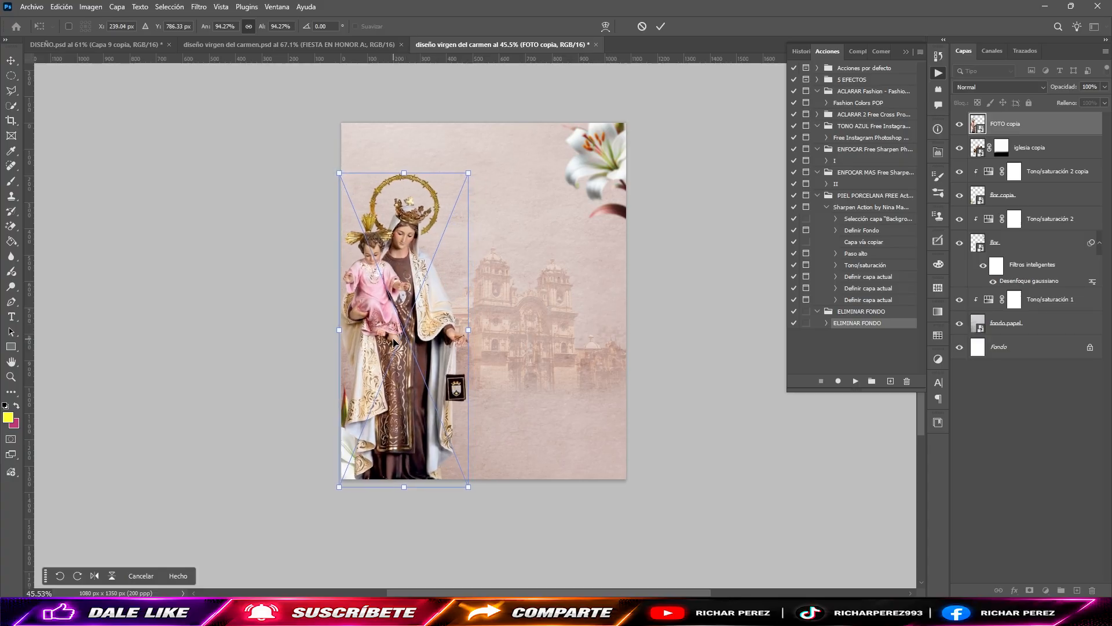
pyautogui.press('Return')
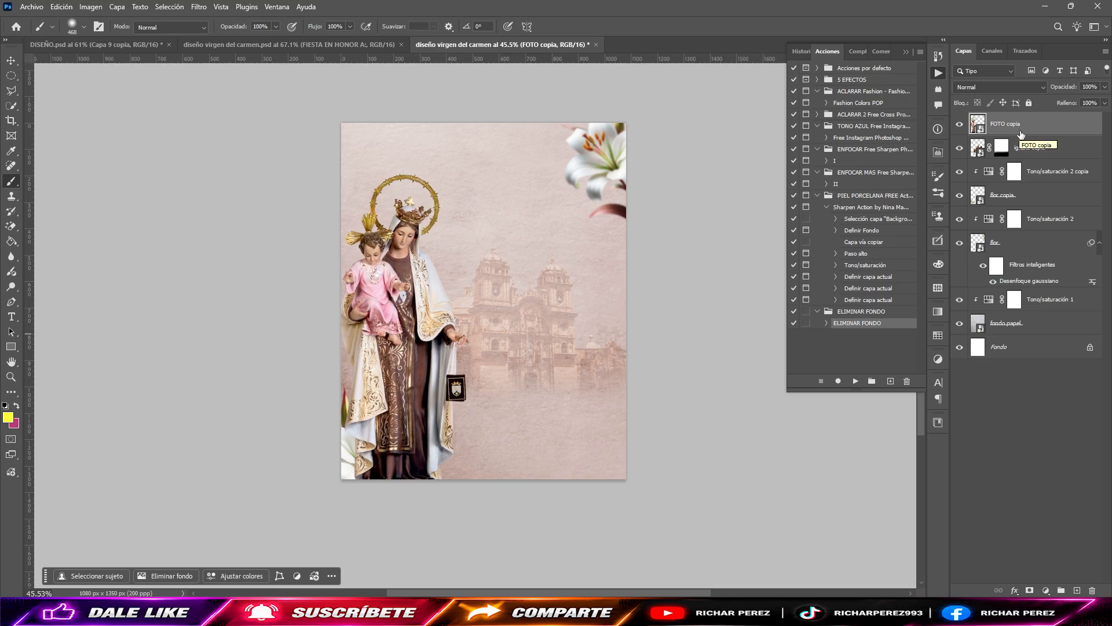
# Step: Reorder the layers so the Virgin cutout sits below "flor copia" and the church sits directly beneath the Virgin
pyautogui.moveTo(1021, 134); pyautogui.dragTo(1019, 206)
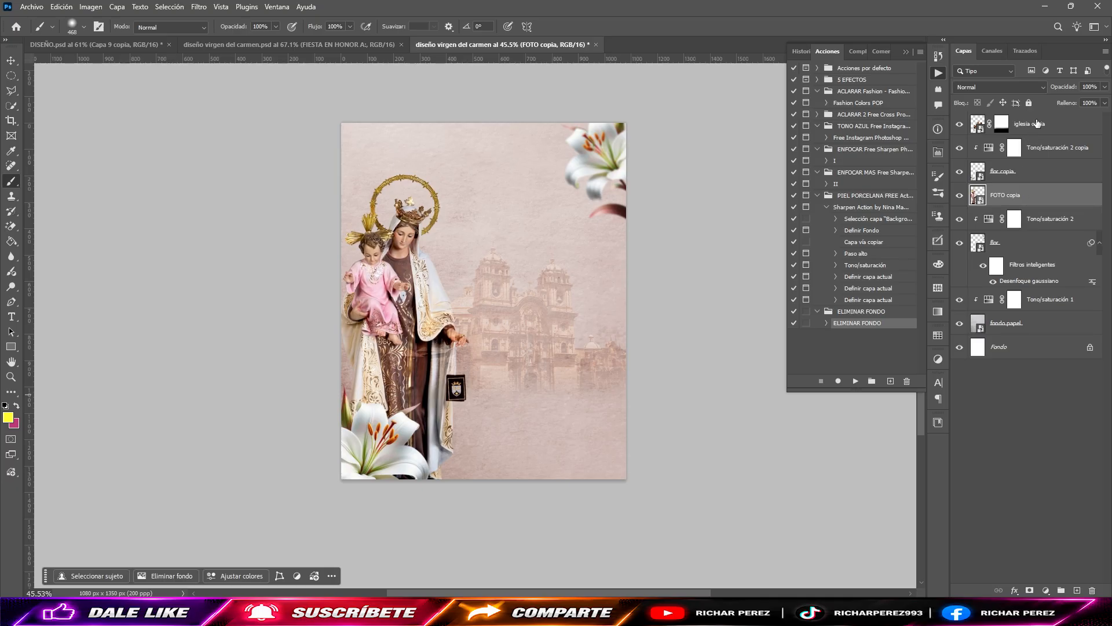
pyautogui.moveTo(1037, 123); pyautogui.dragTo(1040, 207)
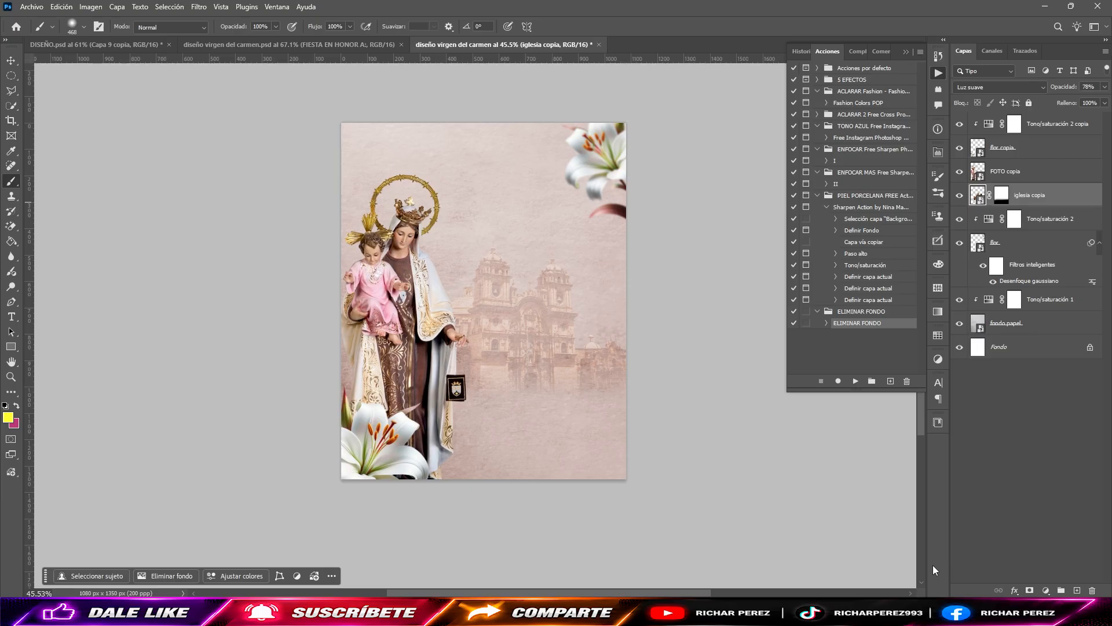
# Step: Draw a vertical rectangle about 222 × 1567 px behind the Virgin, spanning past the canvas height, and fill it with color #3f251e
pyautogui.click(11, 346)
pyautogui.moveTo(356, 106); pyautogui.dragTo(416, 520)
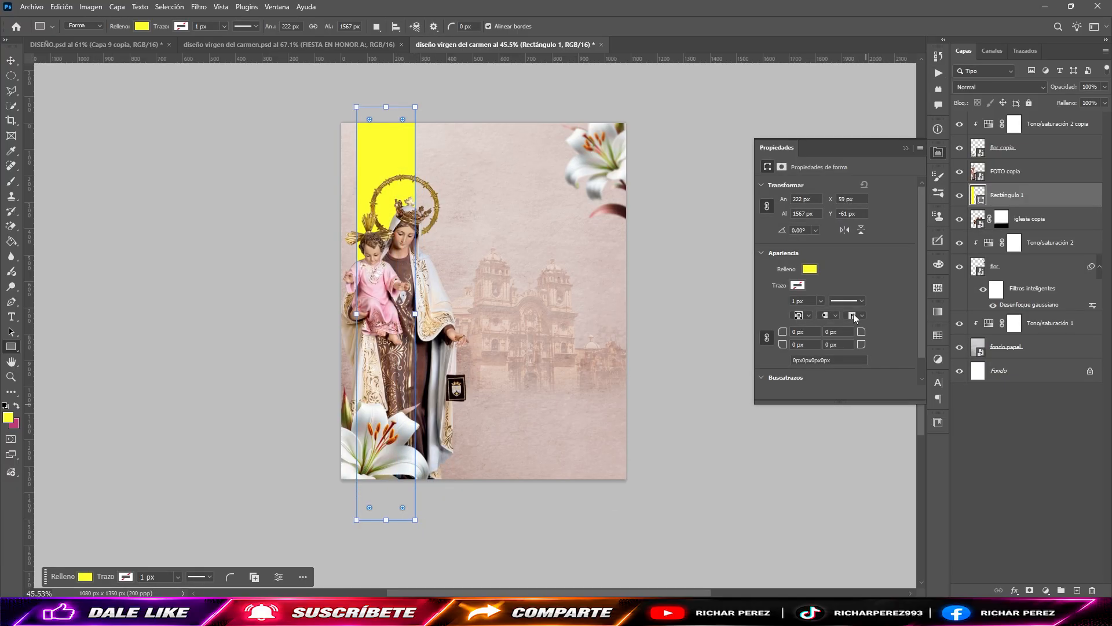
pyautogui.click(809, 269)
pyautogui.click(916, 297)
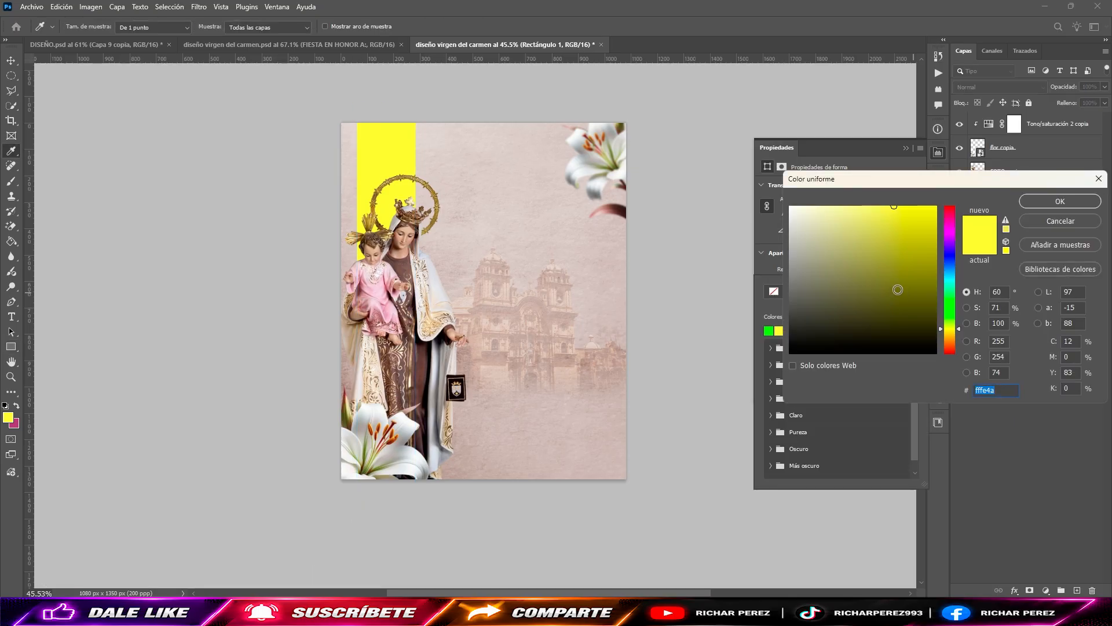
pyautogui.write('3f')
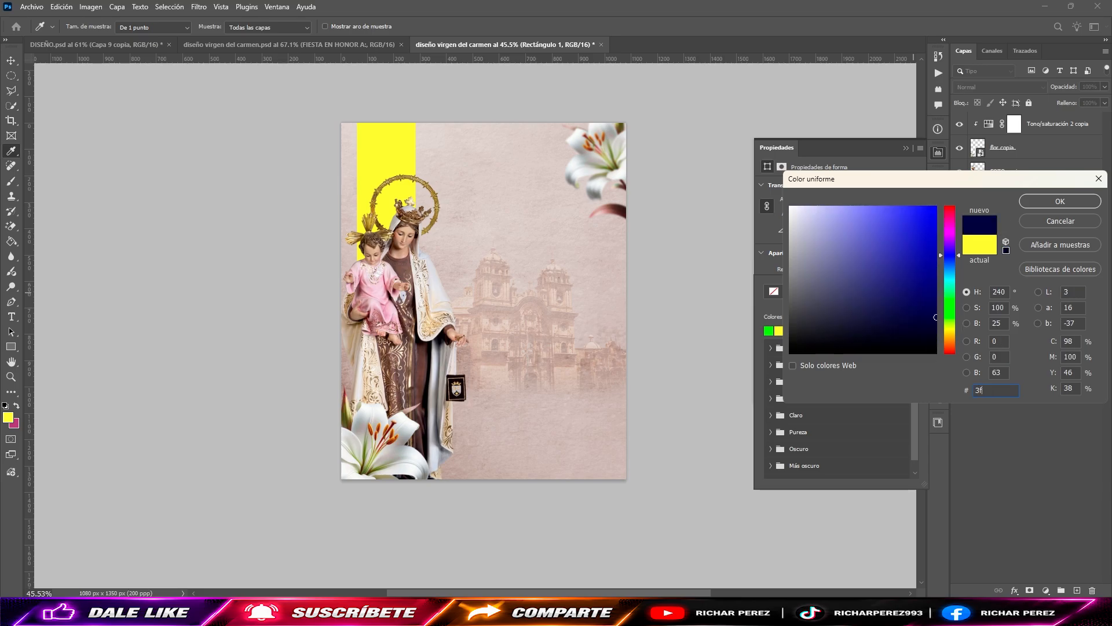
pyautogui.write('25')
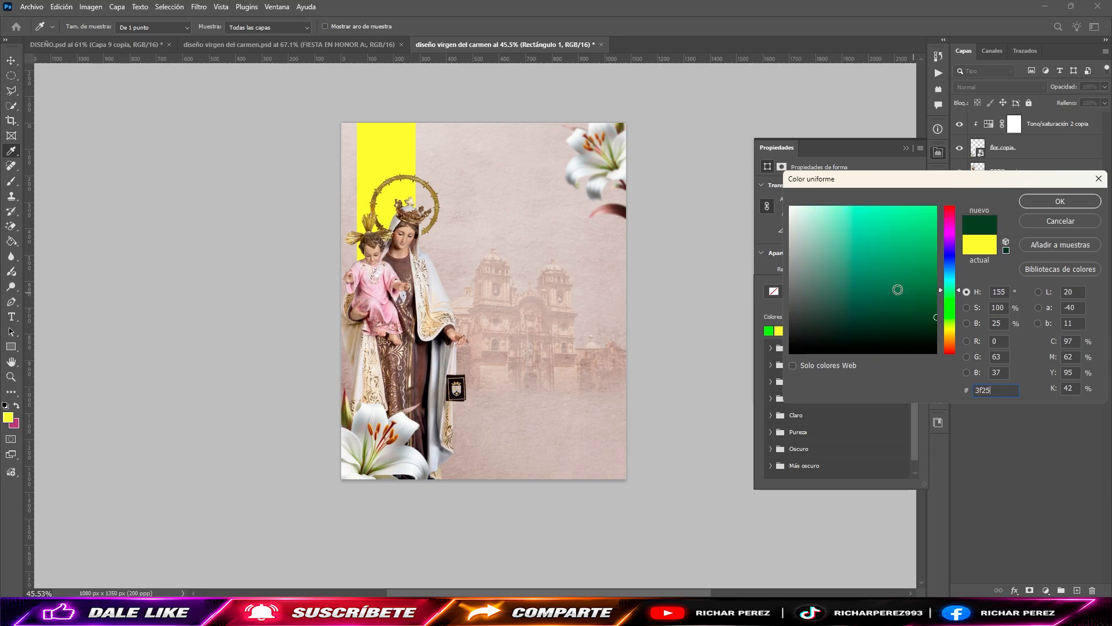
pyautogui.write('1e')
pyautogui.press('Return')
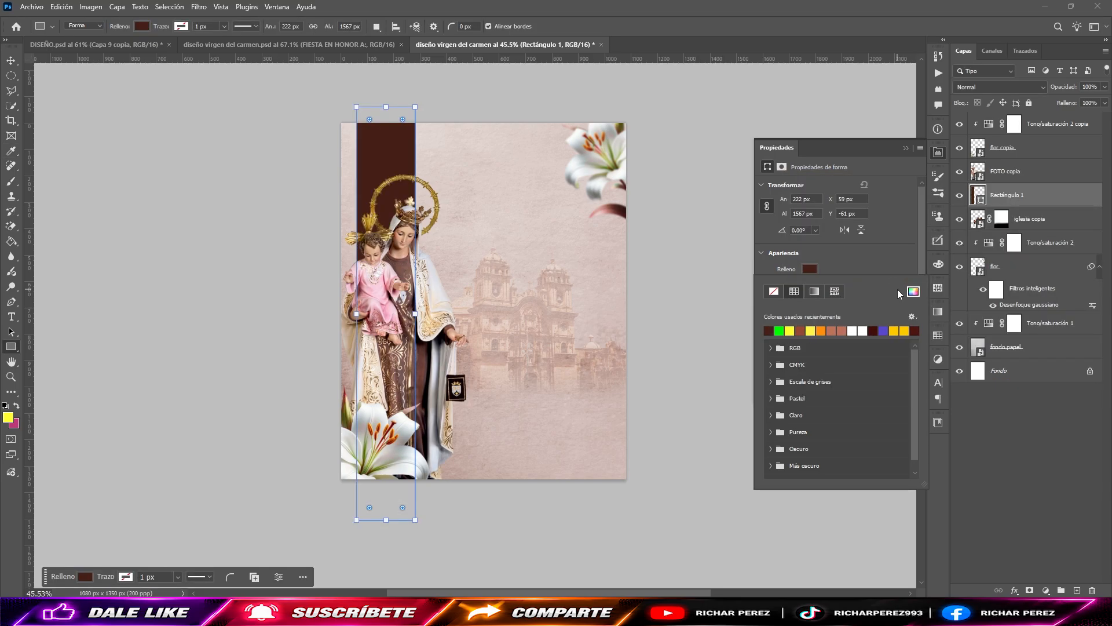
pyautogui.click(914, 289)
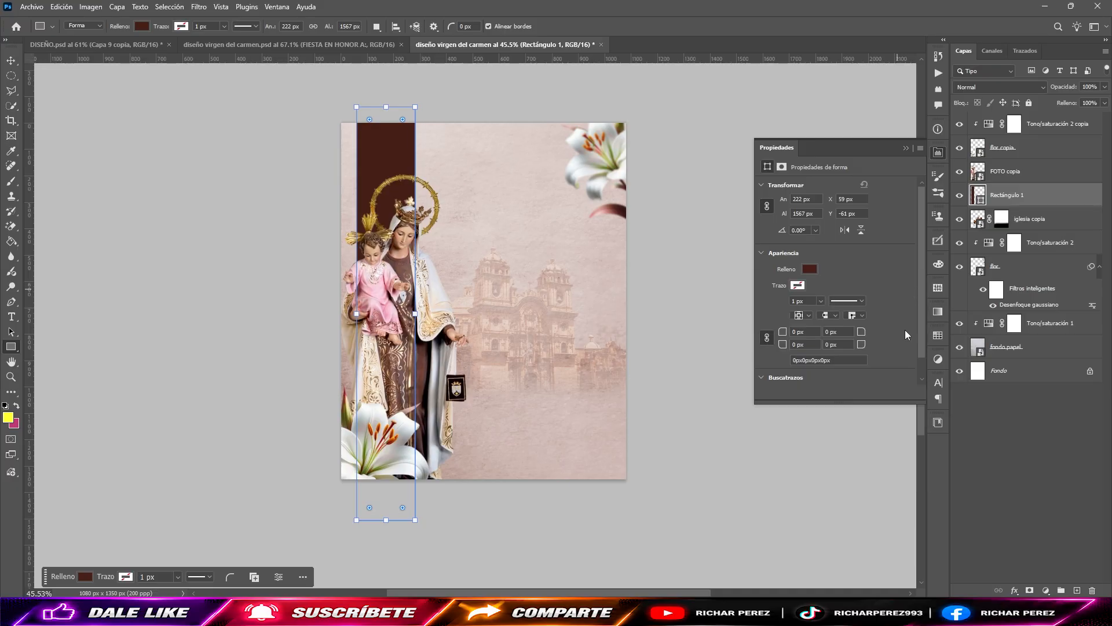
# Step: Duplicate the brown rectangle, narrow the copy to about 20 px wide and place it to the right of the original band
pyautogui.hotkey('ctrl', 'j')
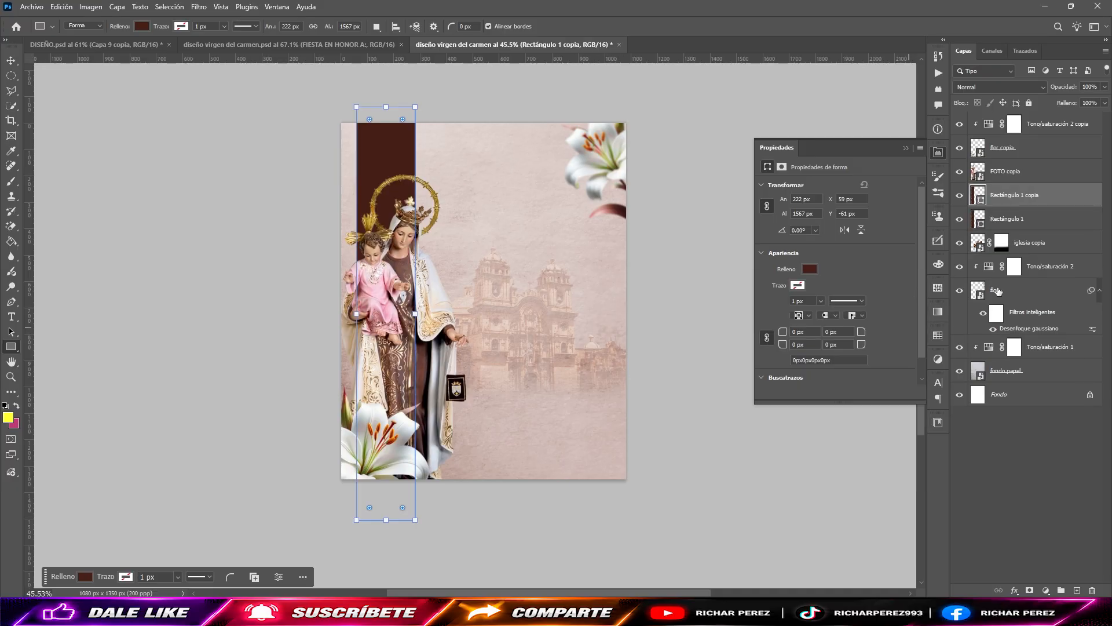
pyautogui.hotkey('ctrl', 't')
pyautogui.moveTo(358, 316); pyautogui.dragTo(409, 328)
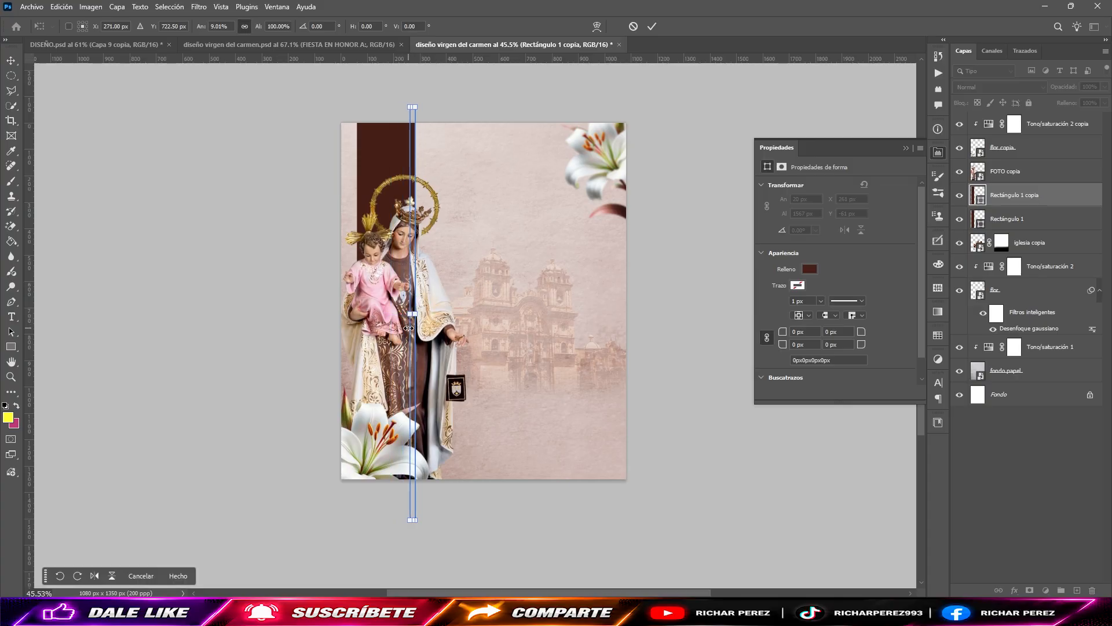
pyautogui.press('Right')
pyautogui.press('Right')
pyautogui.press('Right')
pyautogui.press('Right')
pyautogui.press('Right')
pyautogui.press('Right')
pyautogui.press('Right')
pyautogui.press('Right')
pyautogui.press('Right')
pyautogui.press('Right')
pyautogui.press('Right')
pyautogui.press('Right')
pyautogui.press('Right')
pyautogui.press('Right')
pyautogui.press('Right')
pyautogui.press('Right')
pyautogui.press('Right')
pyautogui.press('Right')
pyautogui.press('Right')
pyautogui.press('Right')
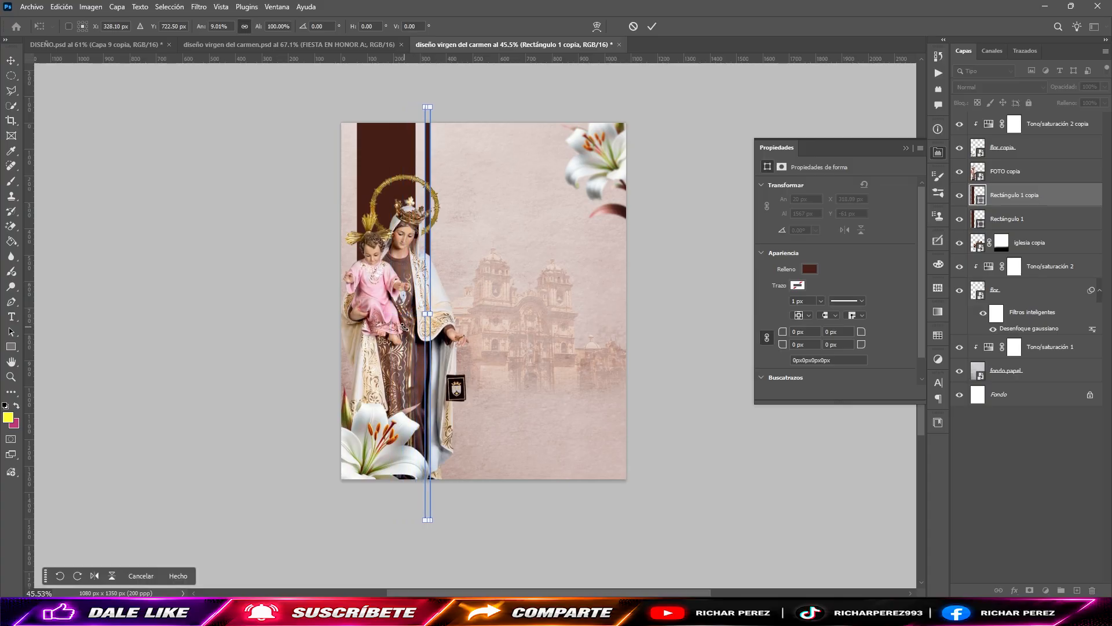
pyautogui.press('Return')
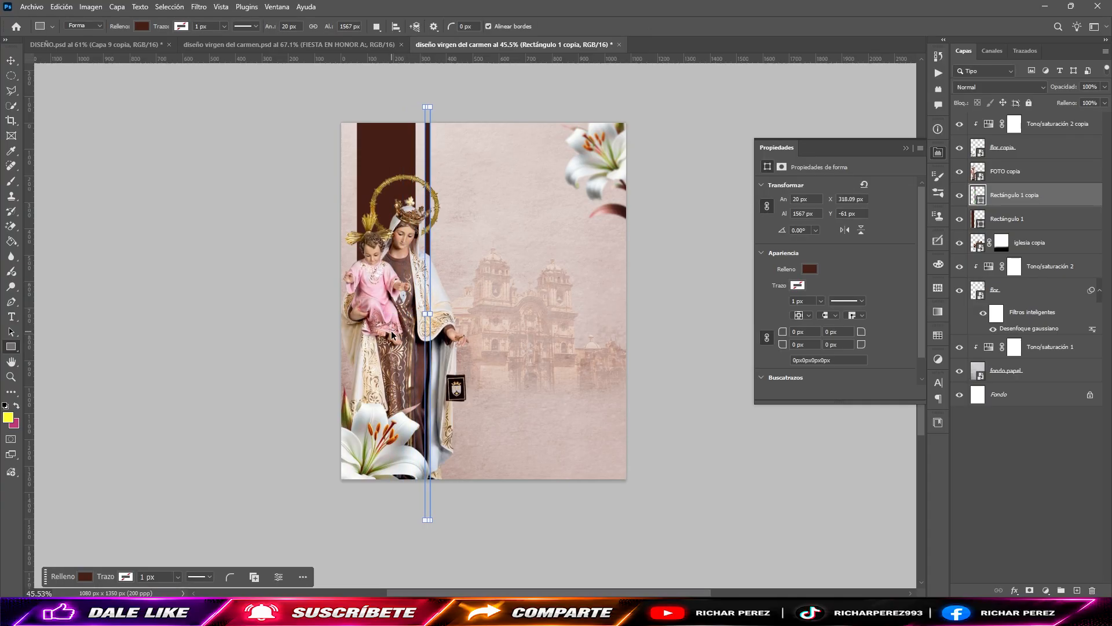
# Step: Nudge the thin brown strip left to about X 303 px, closer to the wide band, and deselect it
pyautogui.hotkey('ctrl', 't')
pyautogui.press('Left')
pyautogui.press('Left')
pyautogui.press('Left')
pyautogui.press('Left')
pyautogui.press('Left')
pyautogui.press('Left')
pyautogui.press('Left')
pyautogui.press('Left')
pyautogui.press('Left')
pyautogui.press('Left')
pyautogui.press('Left')
pyautogui.press('Left')
pyautogui.press('Left')
pyautogui.press('Left')
pyautogui.press('Left')
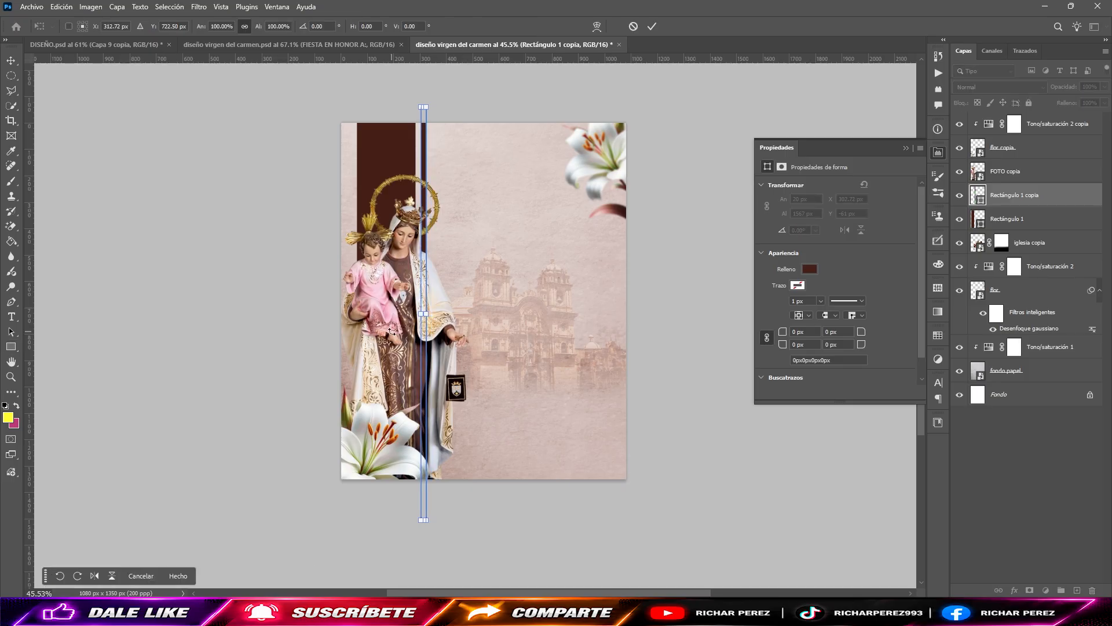
pyautogui.press('Return')
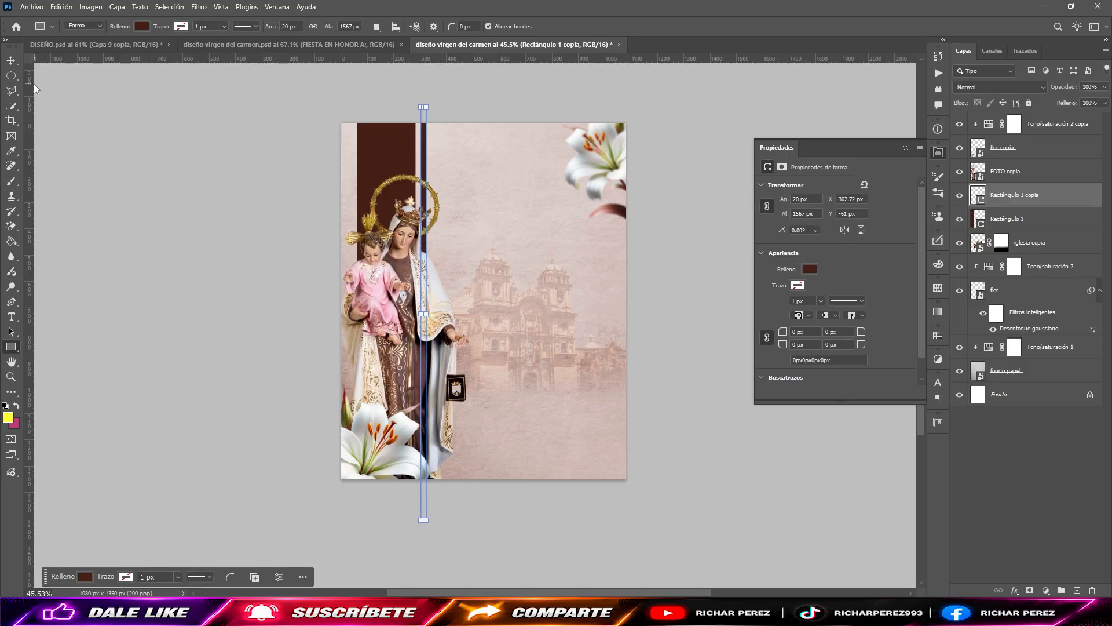
pyautogui.click(11, 61)
pyautogui.click(638, 415)
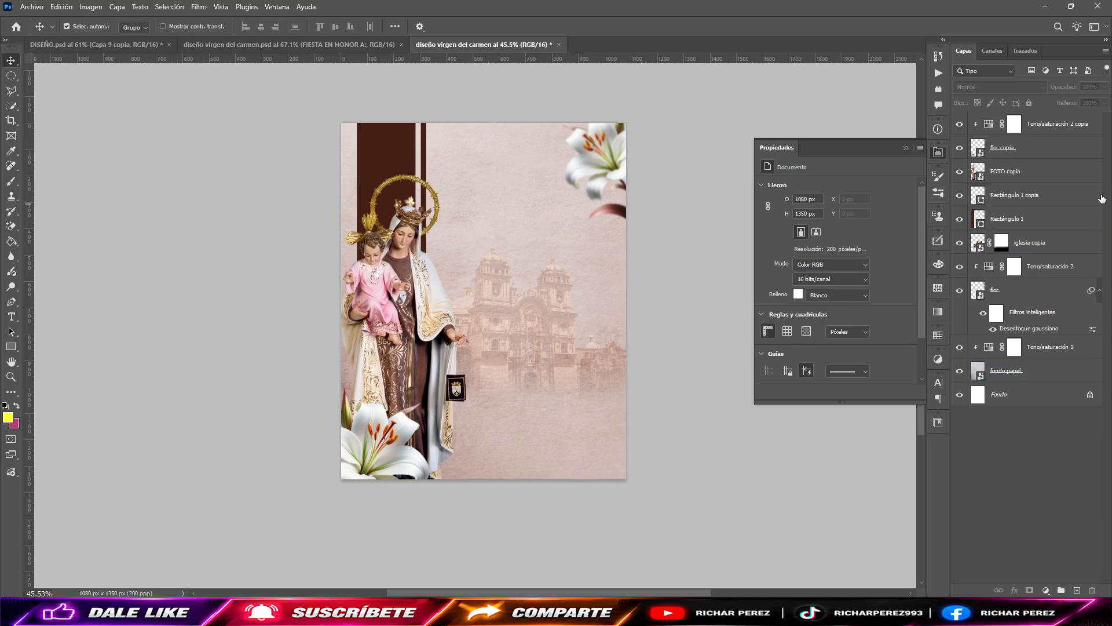
# Step: Create a new layer above the thin brown strip and name it "luz"
pyautogui.click(1041, 200)
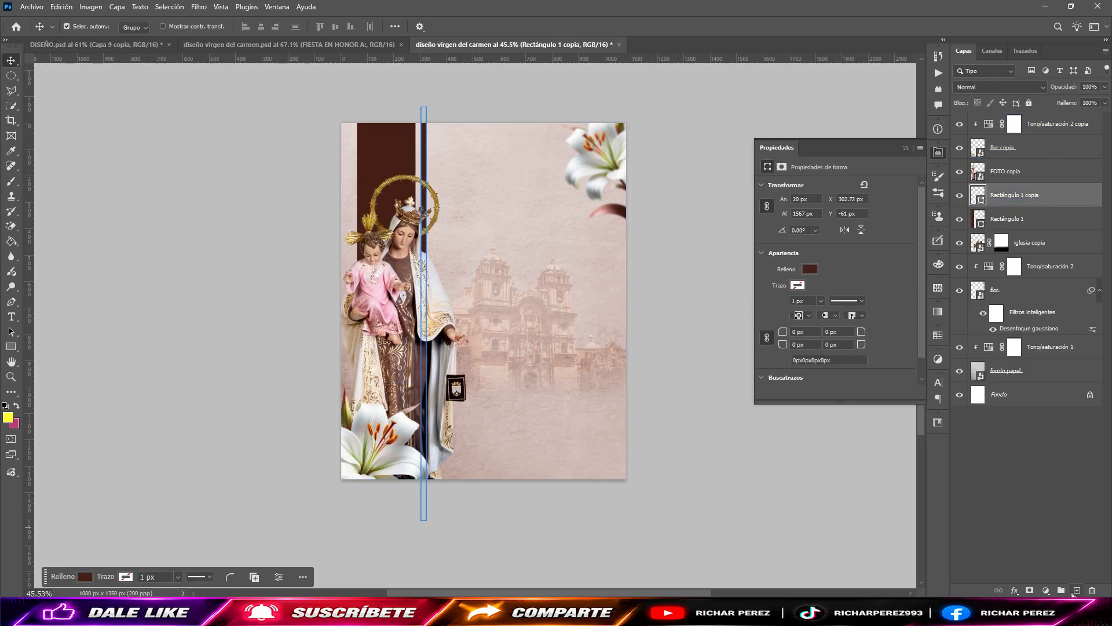
pyautogui.click(1077, 590)
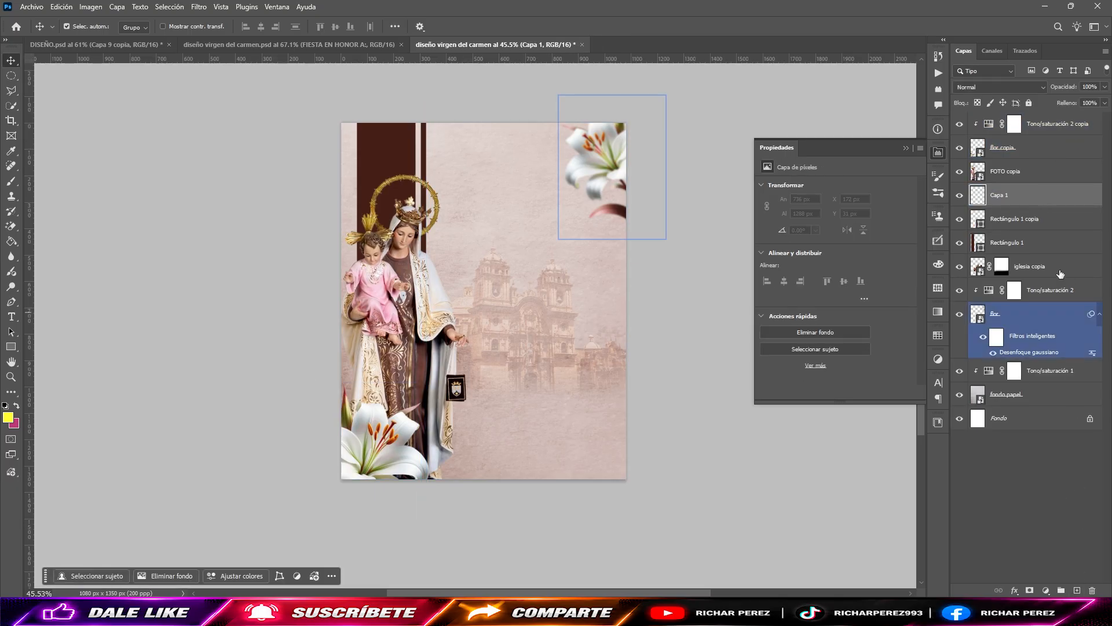
pyautogui.doubleClick(1002, 196)
pyautogui.write('luz')
pyautogui.press('Return')
# Step: Set the foreground color to #d7cbc7 and activate the Brush tool on the "luz" layer
pyautogui.press('b')
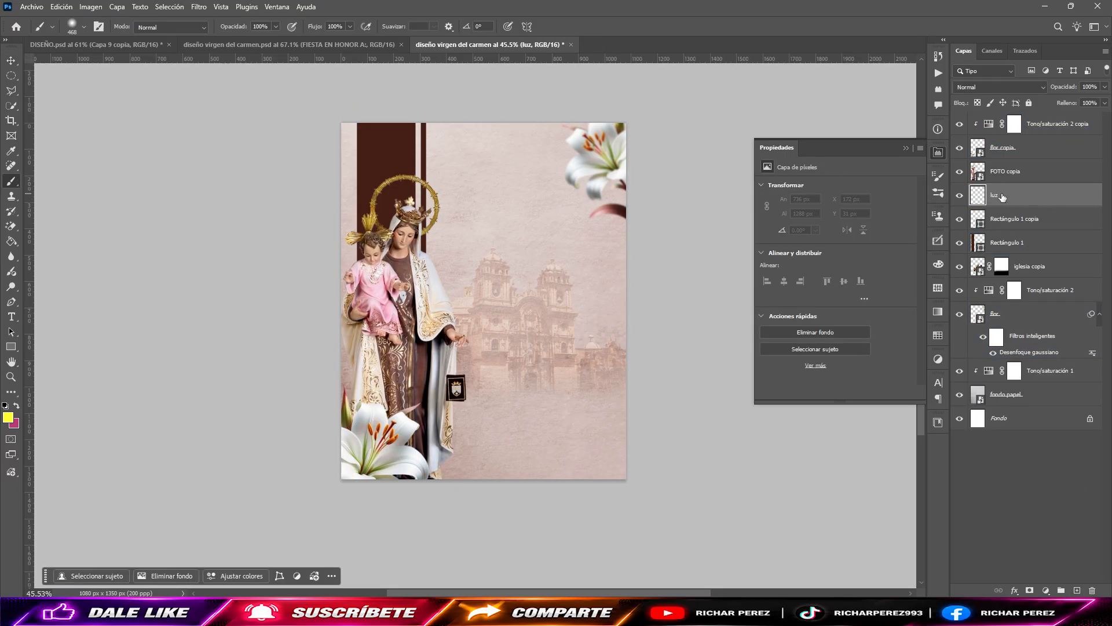
pyautogui.click(7, 418)
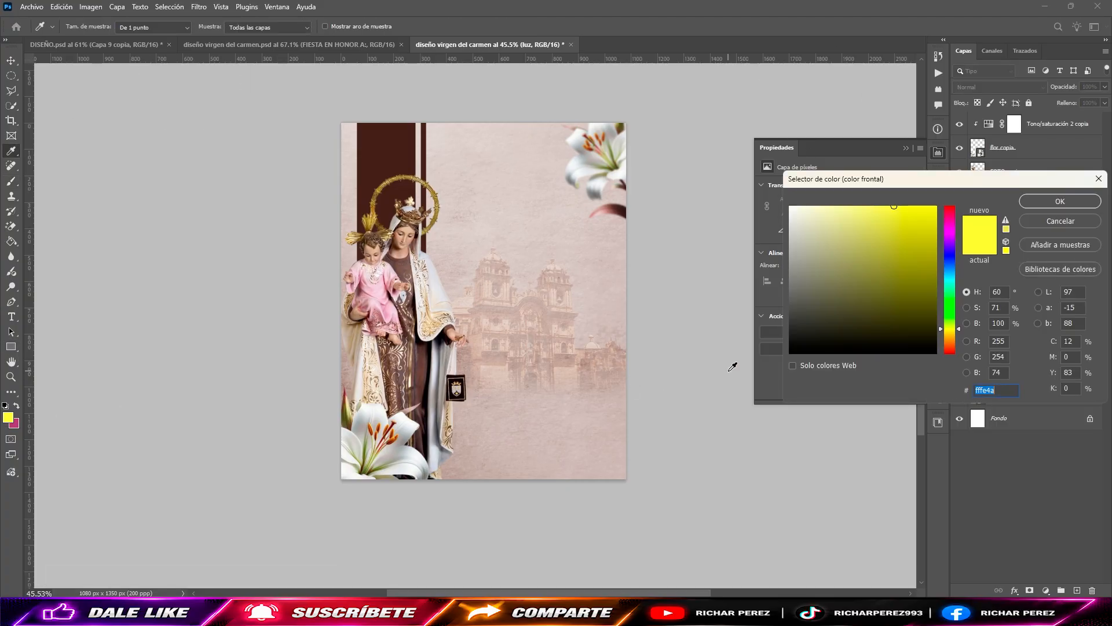
pyautogui.write('d7')
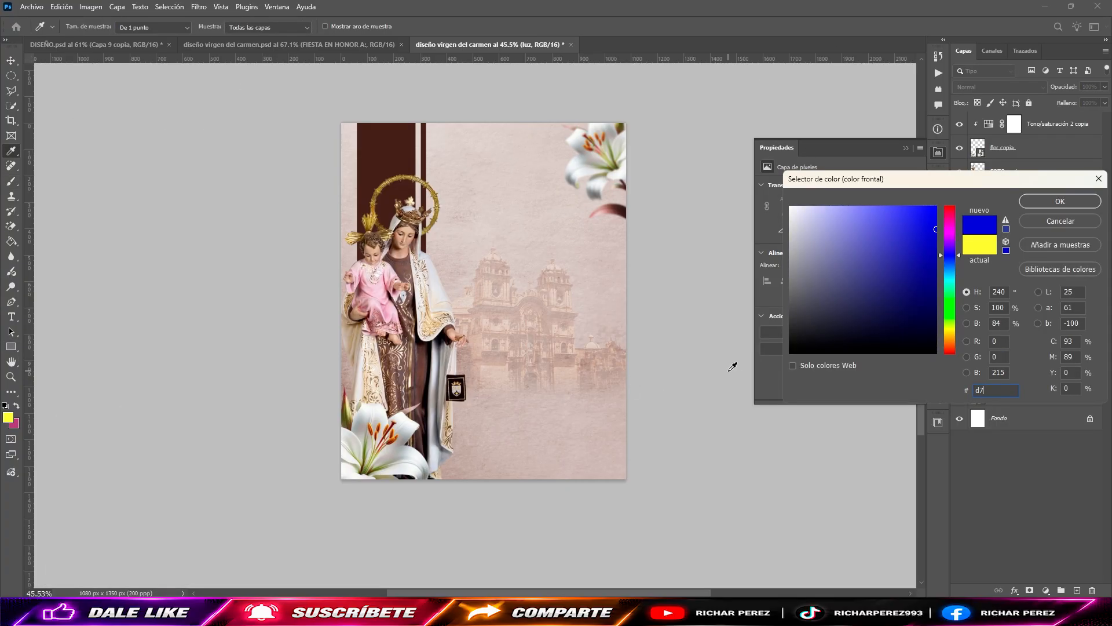
pyautogui.write('cbc')
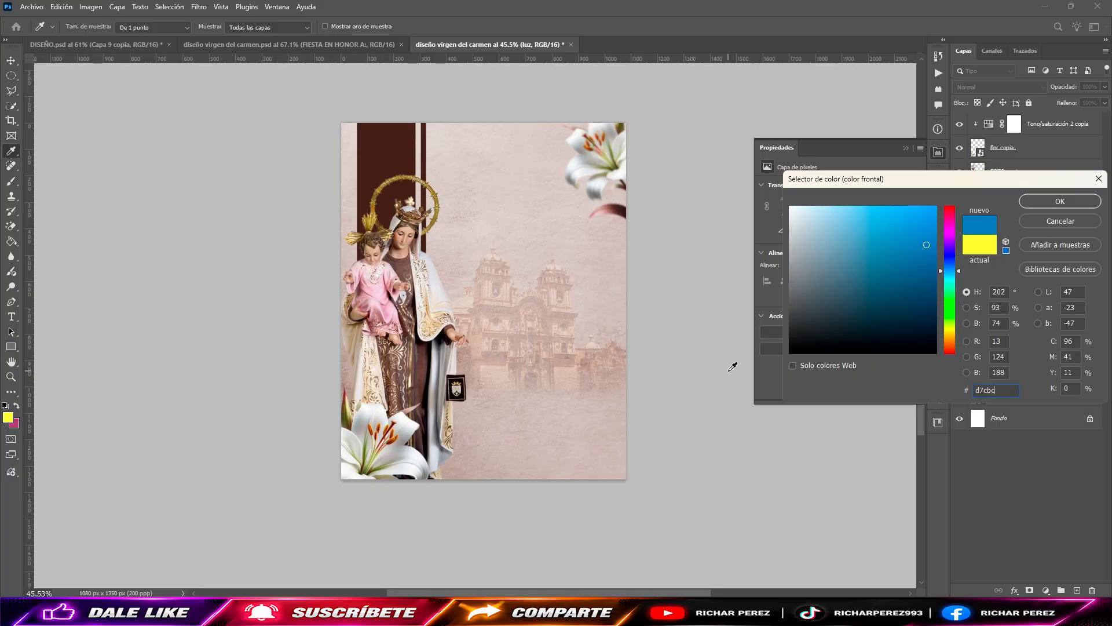
pyautogui.write('7')
pyautogui.press('Return')
pyautogui.press('b')
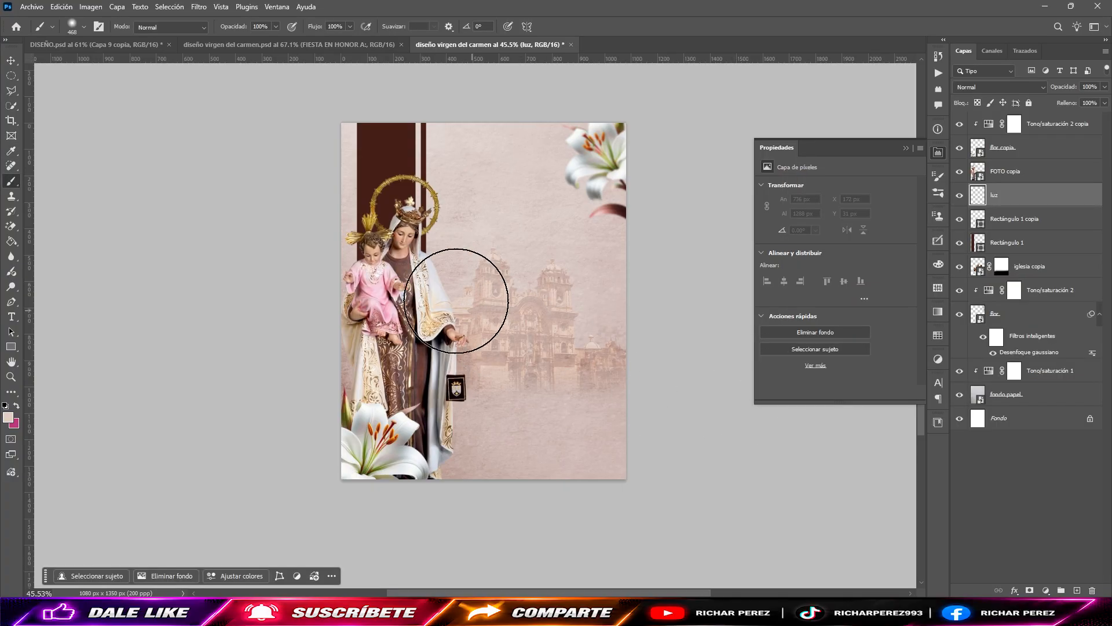
# Step: Undo the test dab of light and set the "luz" layer's blend mode to Sobreexponer color
pyautogui.click(390, 216)
pyautogui.hotkey('ctrl', 'z')
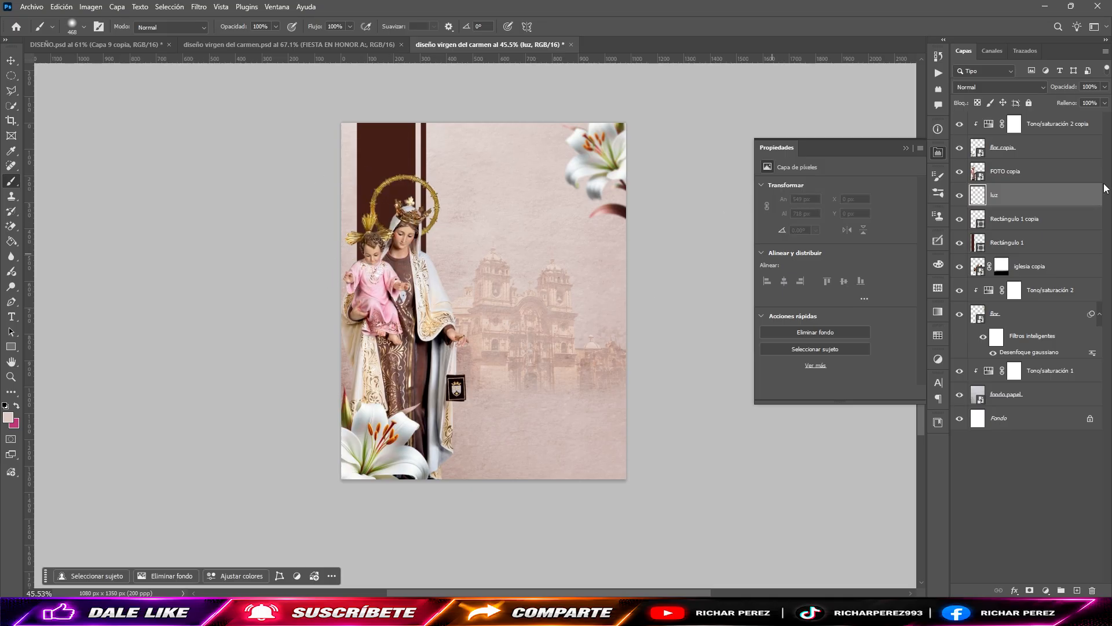
pyautogui.click(1005, 87)
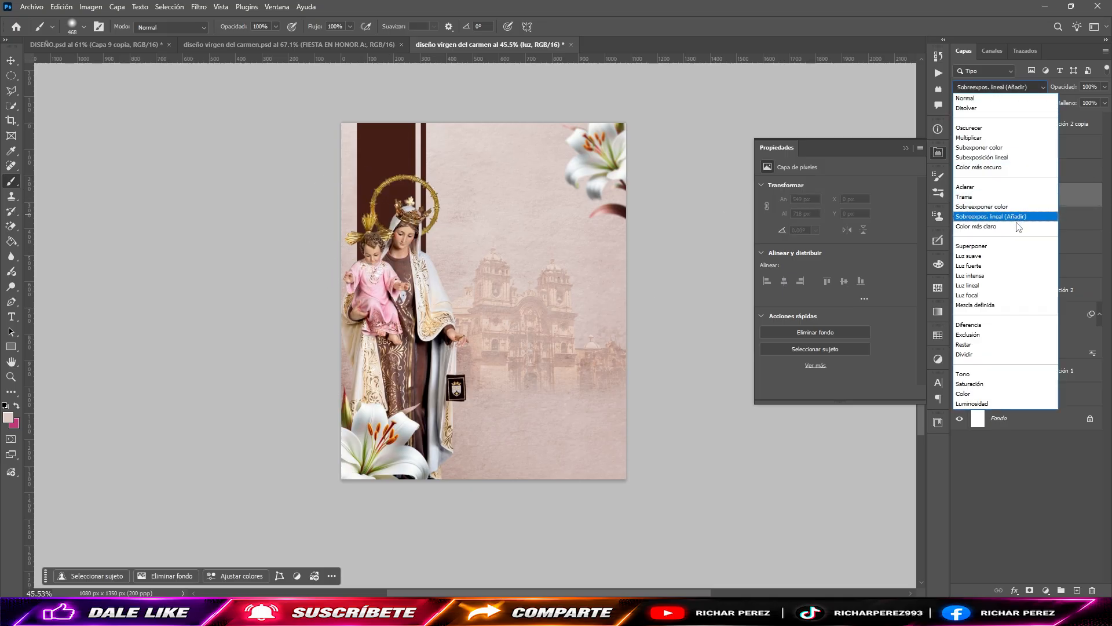
pyautogui.click(984, 206)
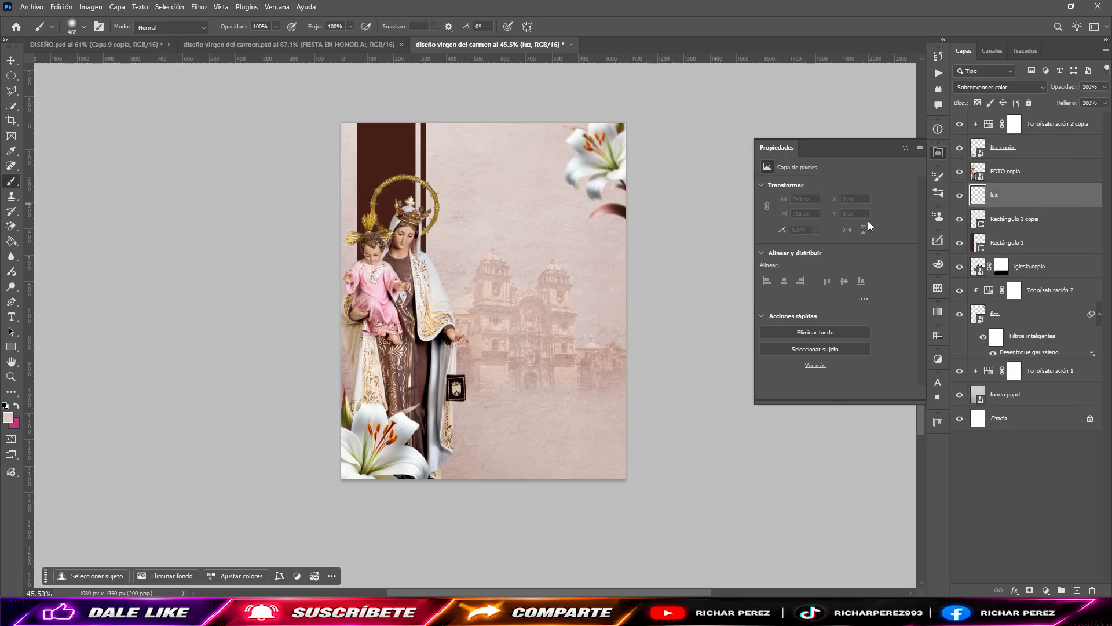
# Step: Brush a soft glow on the "luz" layer behind the Virgin's head and halo, undoing the trial dabs
pyautogui.click(389, 216)
pyautogui.hotkey('ctrl', 'z')
pyautogui.moveTo(413, 224)
pyautogui.mouseDown()
pyautogui.moveTo(441, 235)
pyautogui.moveTo(415, 231)
pyautogui.mouseUp()
pyautogui.click(402, 214)
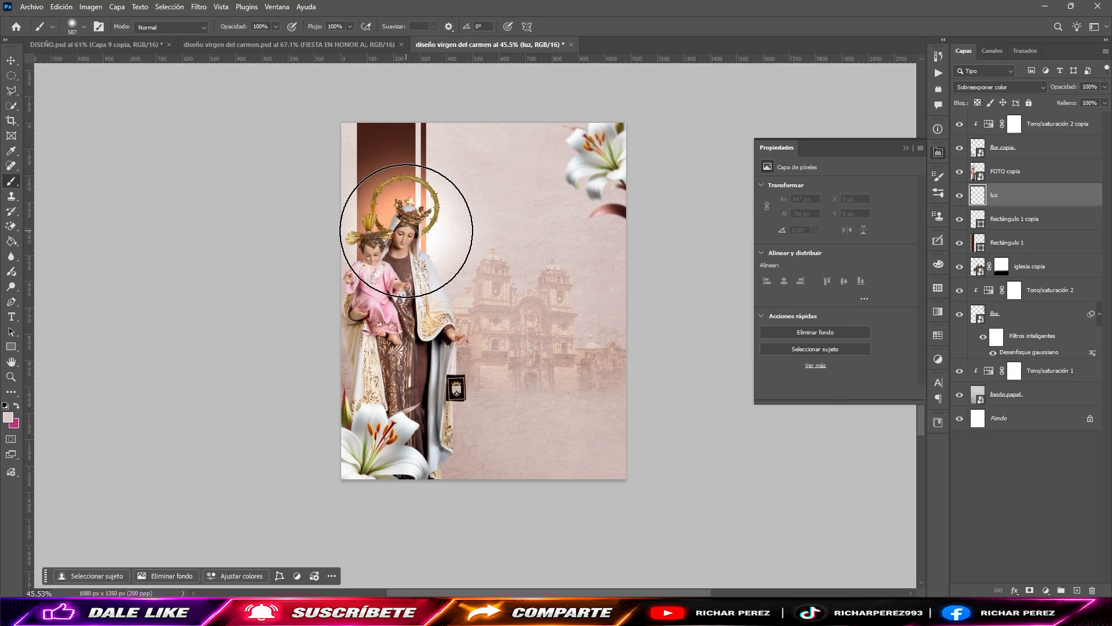
pyautogui.hotkey('ctrl', 'z')
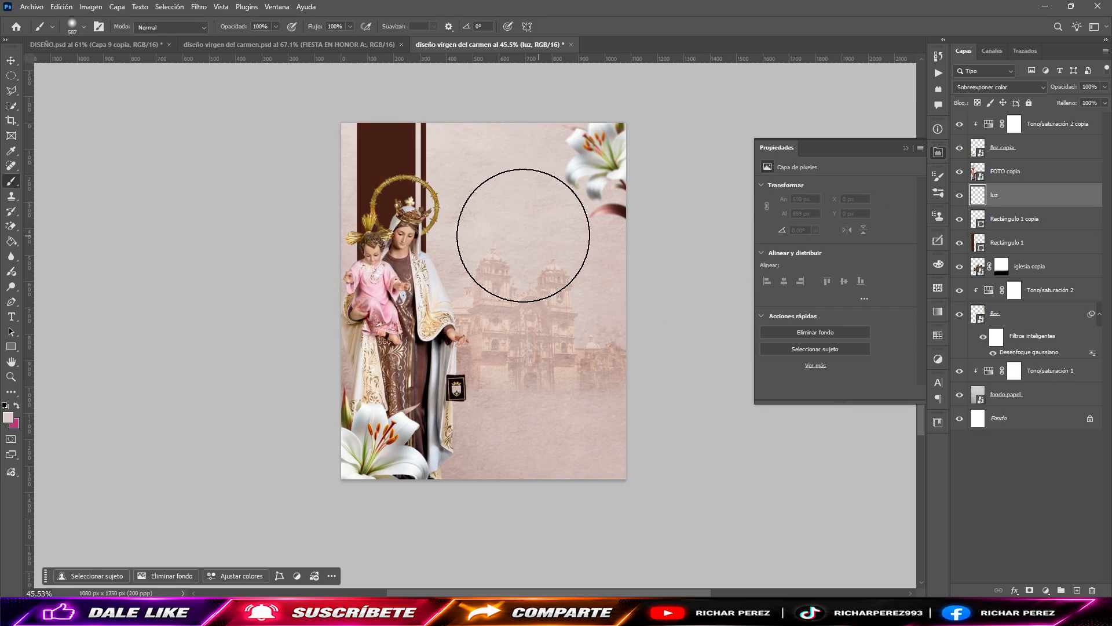
pyautogui.moveTo(452, 238); pyautogui.dragTo(411, 241)
pyautogui.click(405, 222)
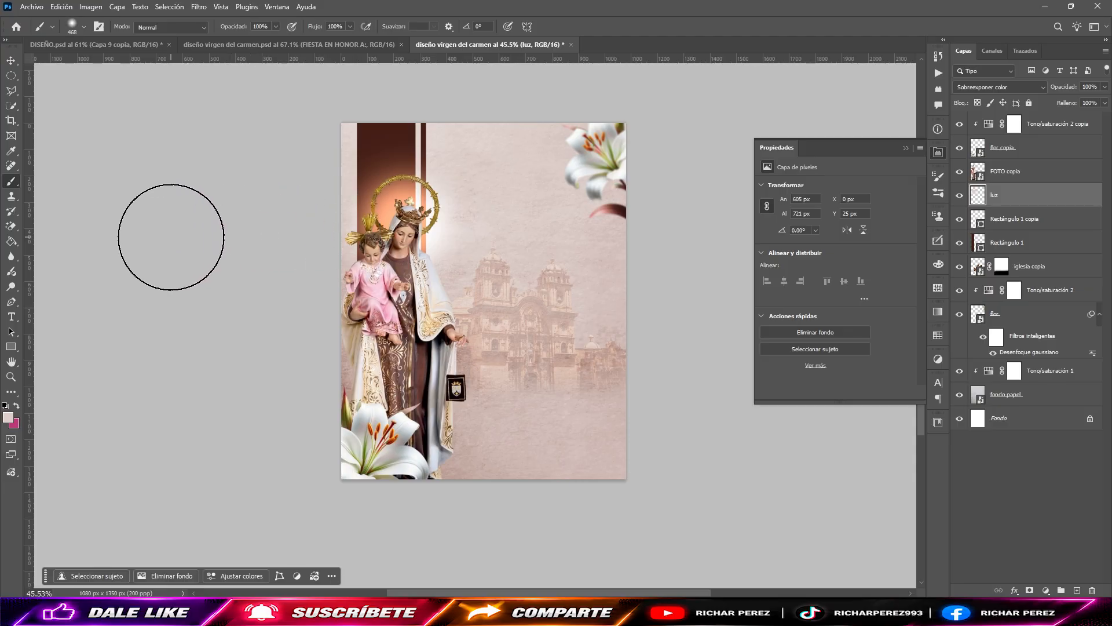
# Step: Apply the Topaz Adjust 5 filter with the Spicify preset to the Virgin's "FOTO copia" layer
pyautogui.scroll(2, 444, 267)
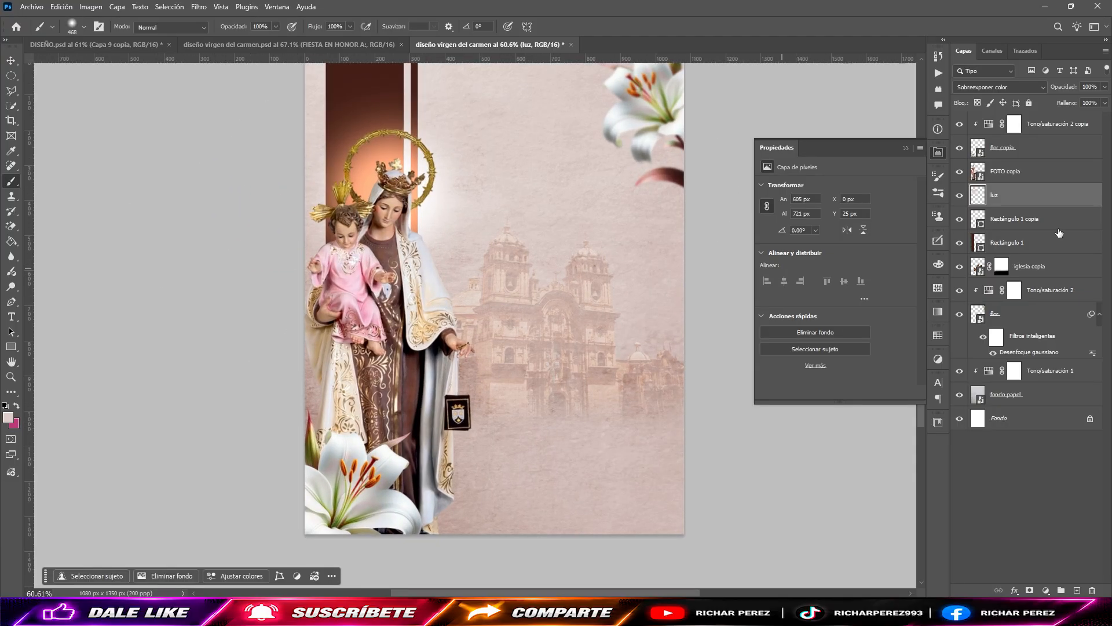
pyautogui.click(1043, 172)
pyautogui.click(199, 7)
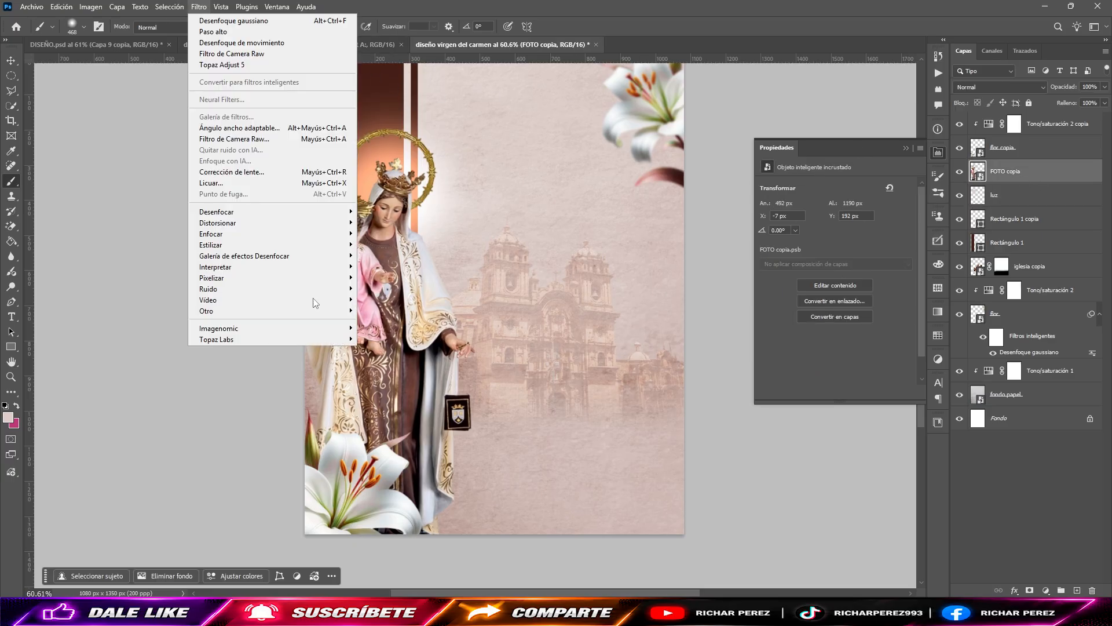
pyautogui.moveTo(266, 339)
pyautogui.click(397, 341)
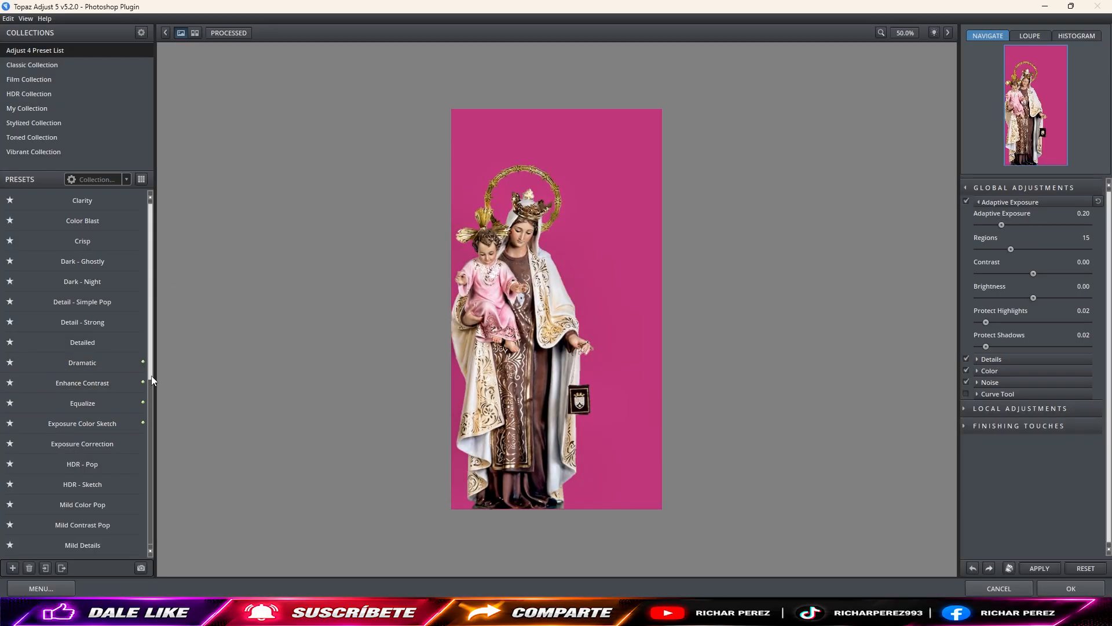
pyautogui.moveTo(151, 375); pyautogui.dragTo(207, 597)
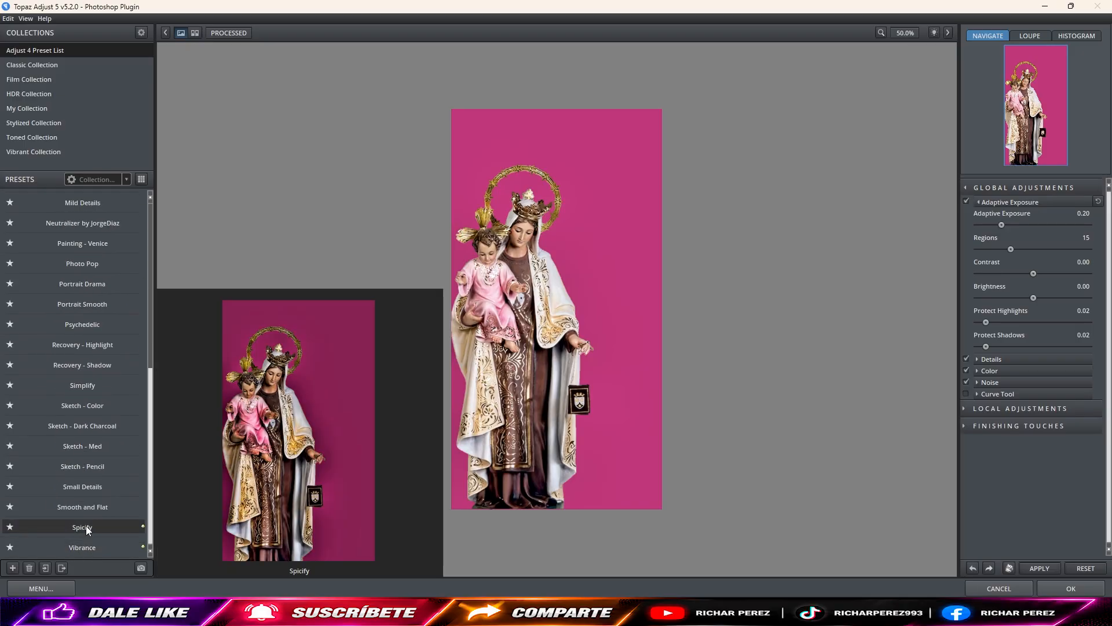
pyautogui.click(86, 526)
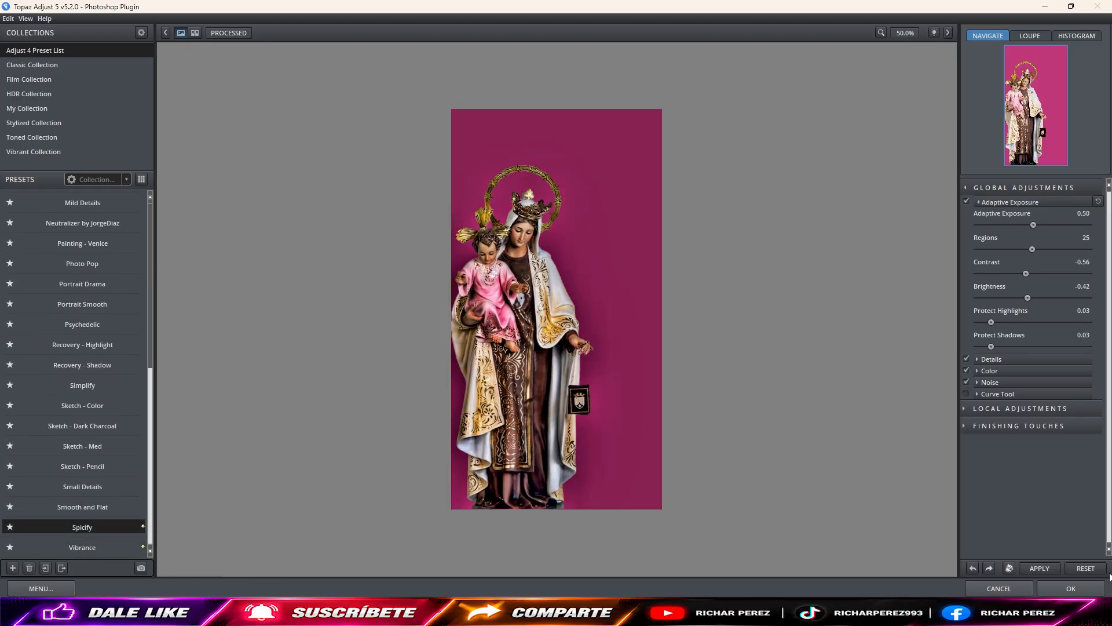
pyautogui.click(1069, 588)
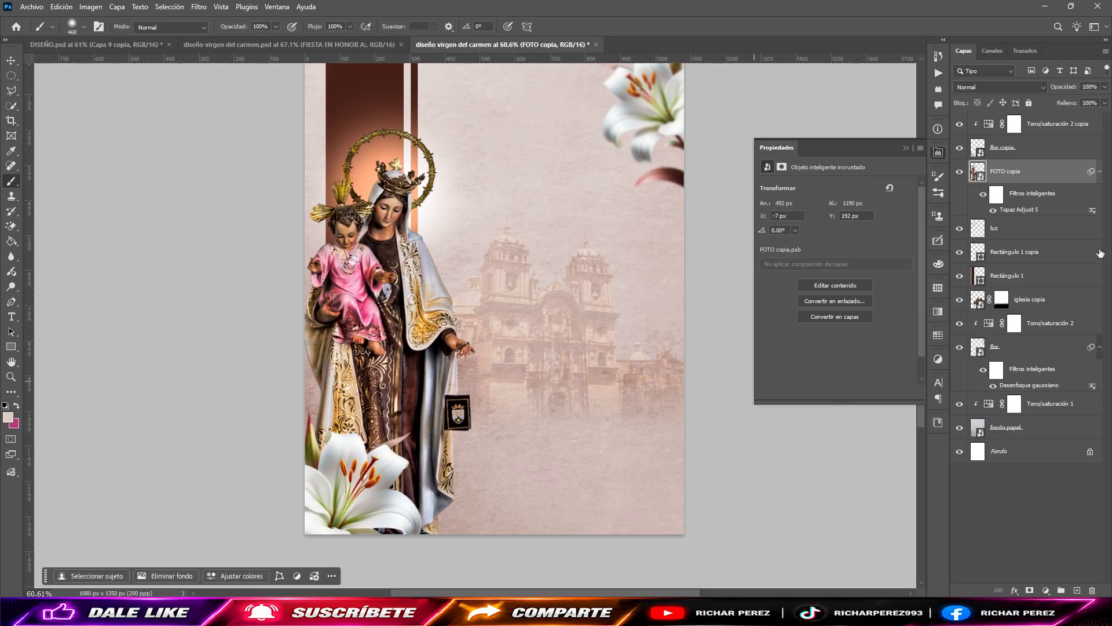
# Step: Add a Curves adjustment clipped to the Virgin's photo and lift its midpoint to input 108, output 124
pyautogui.scroll(3, 364, 260)
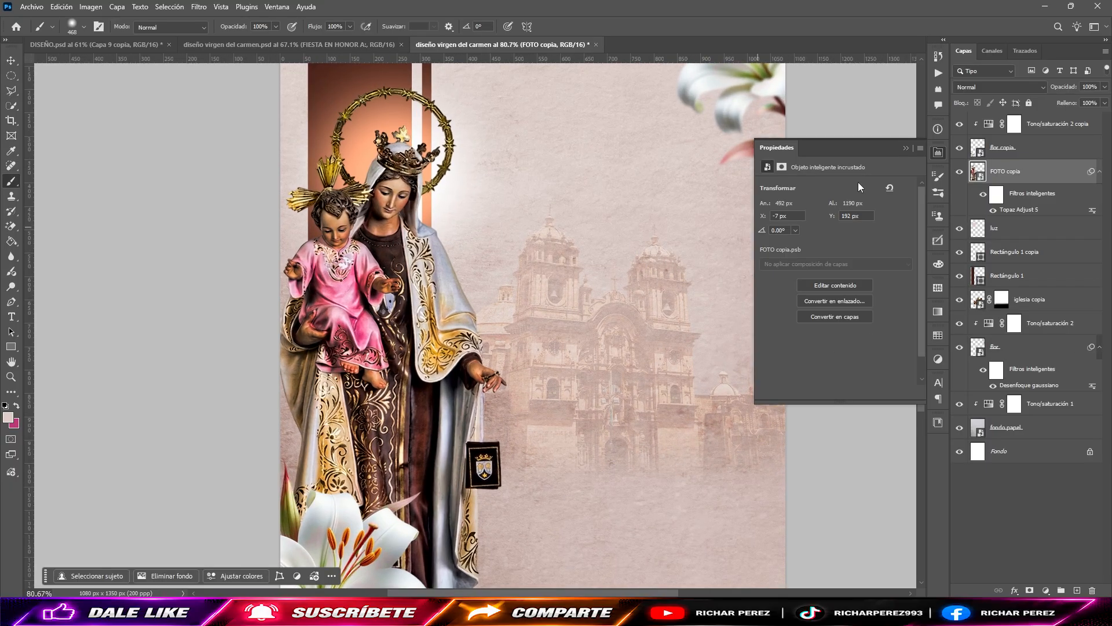
pyautogui.scroll(-1, 405, 246)
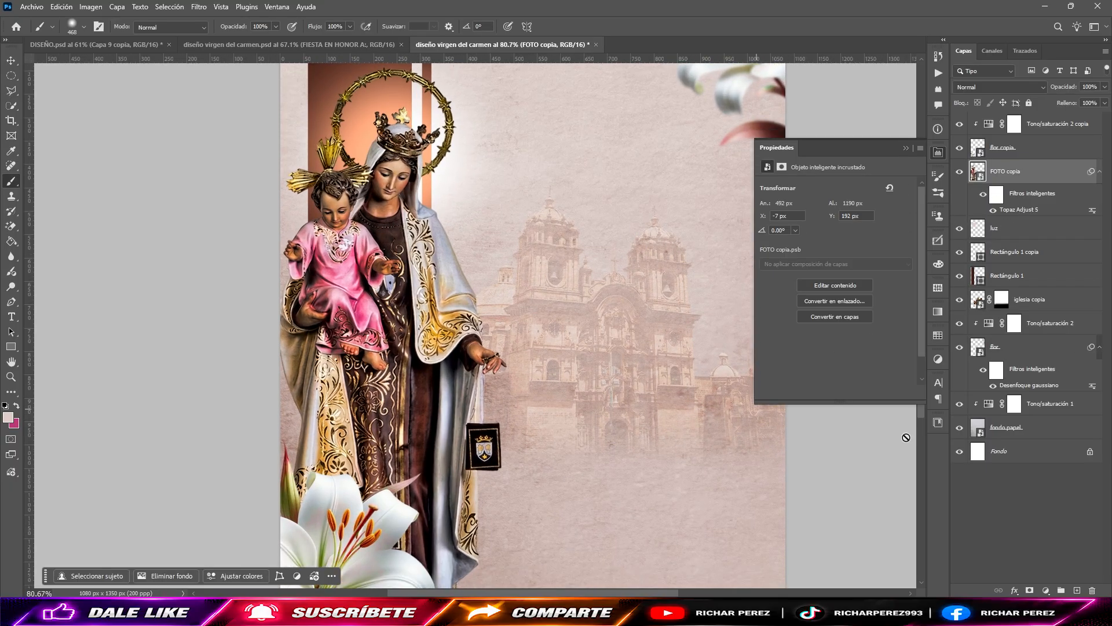
pyautogui.click(1046, 591)
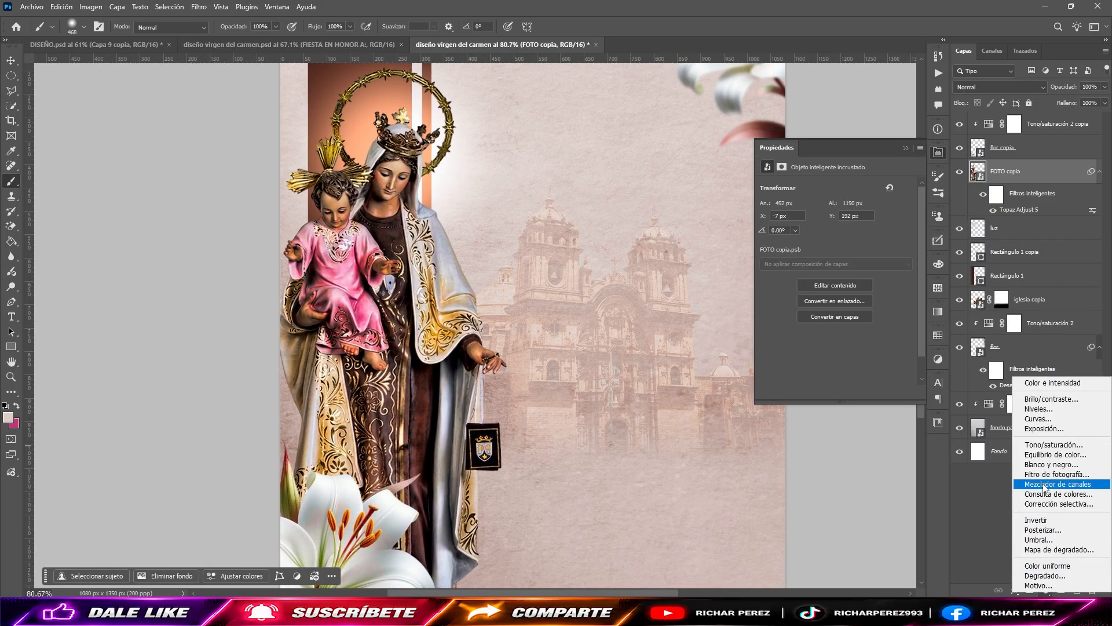
pyautogui.click(1033, 420)
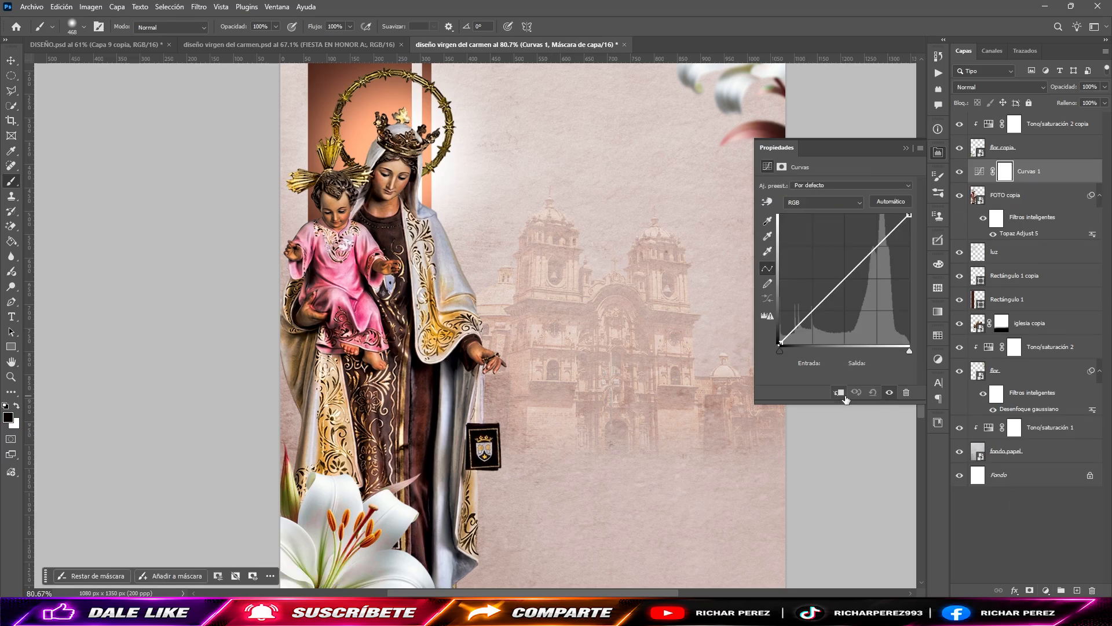
pyautogui.moveTo(840, 280); pyautogui.dragTo(829, 273)
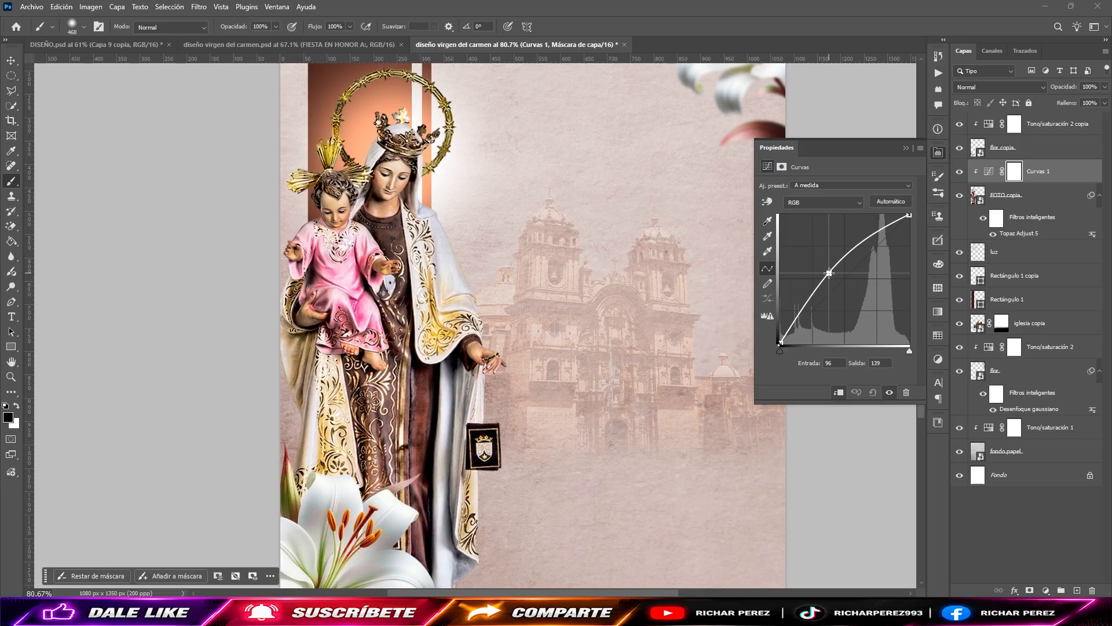
pyautogui.moveTo(830, 273); pyautogui.dragTo(835, 280)
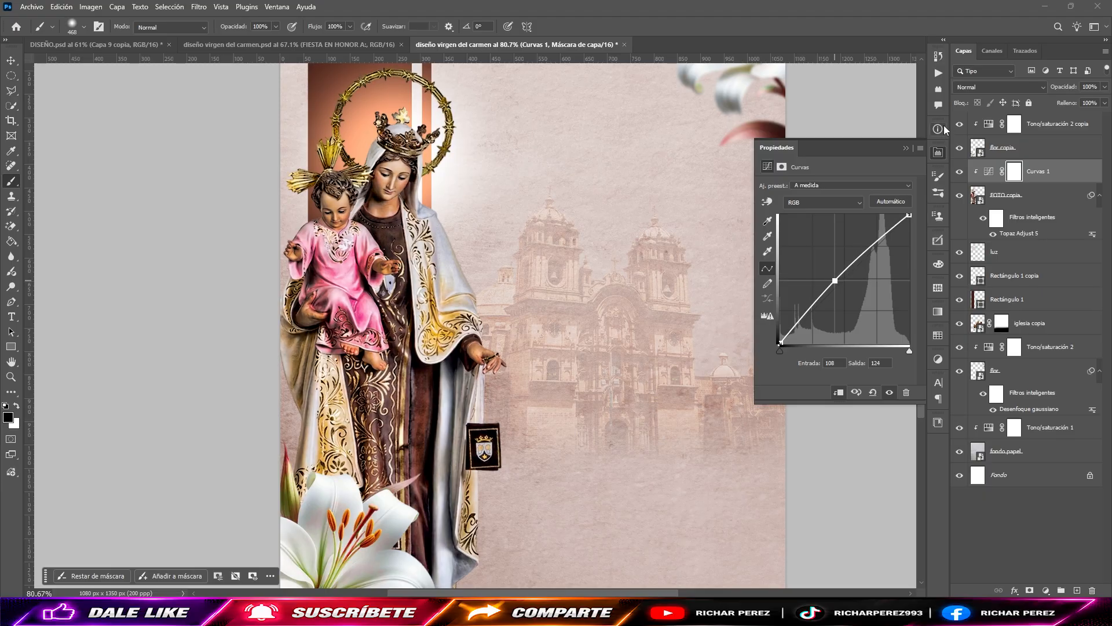
# Step: Set the Curves layer's blend mode to Trama, adjust its midpoint to input 113, output 124, and compare the effect on and off
pyautogui.click(979, 89)
pyautogui.click(979, 186)
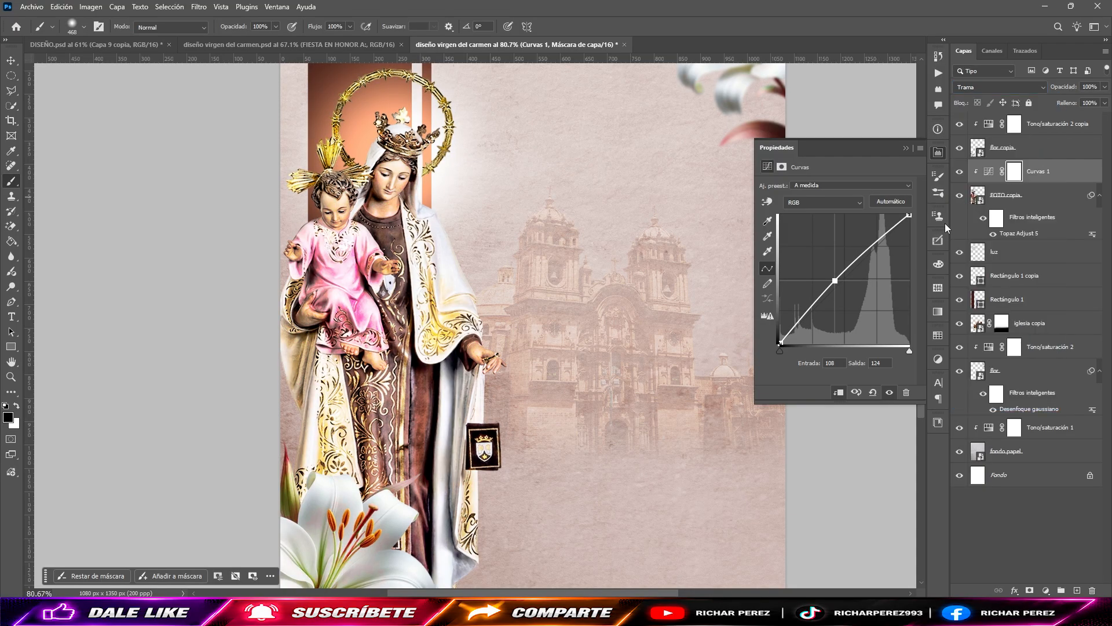
pyautogui.moveTo(835, 280); pyautogui.dragTo(837, 281)
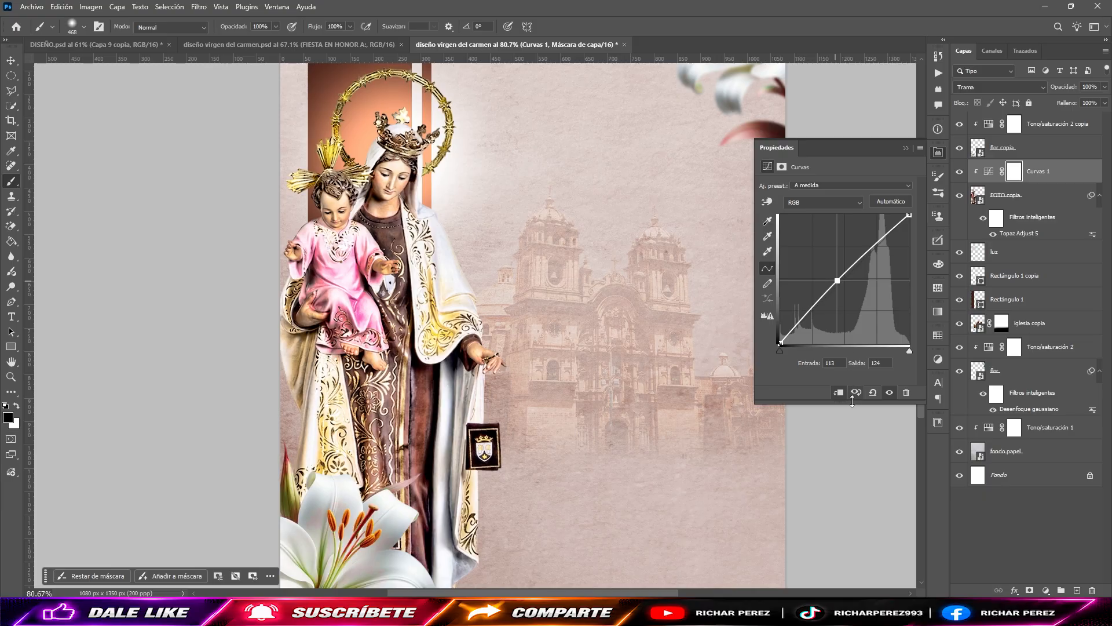
pyautogui.click(889, 392)
pyautogui.click(889, 393)
pyautogui.click(906, 148)
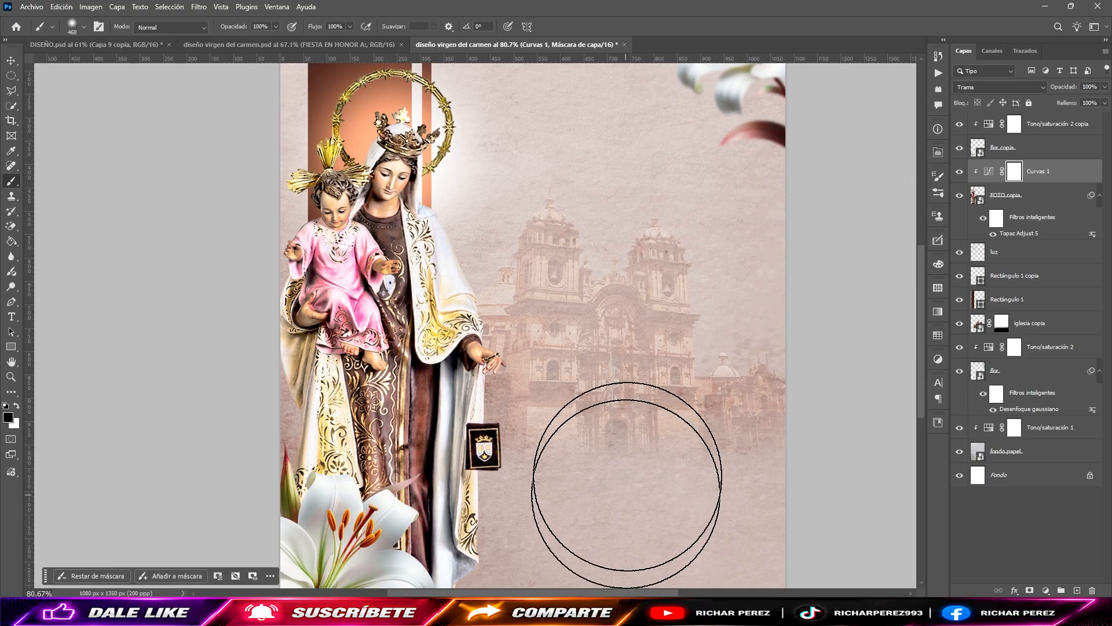
# Step: Invert the Curves mask to black and paint white with a small soft brush over the figures' faces, hands and the Child's feet
pyautogui.moveTo(629, 402); pyautogui.dragTo(582, 401)
pyautogui.hotkey('ctrl', 'i')
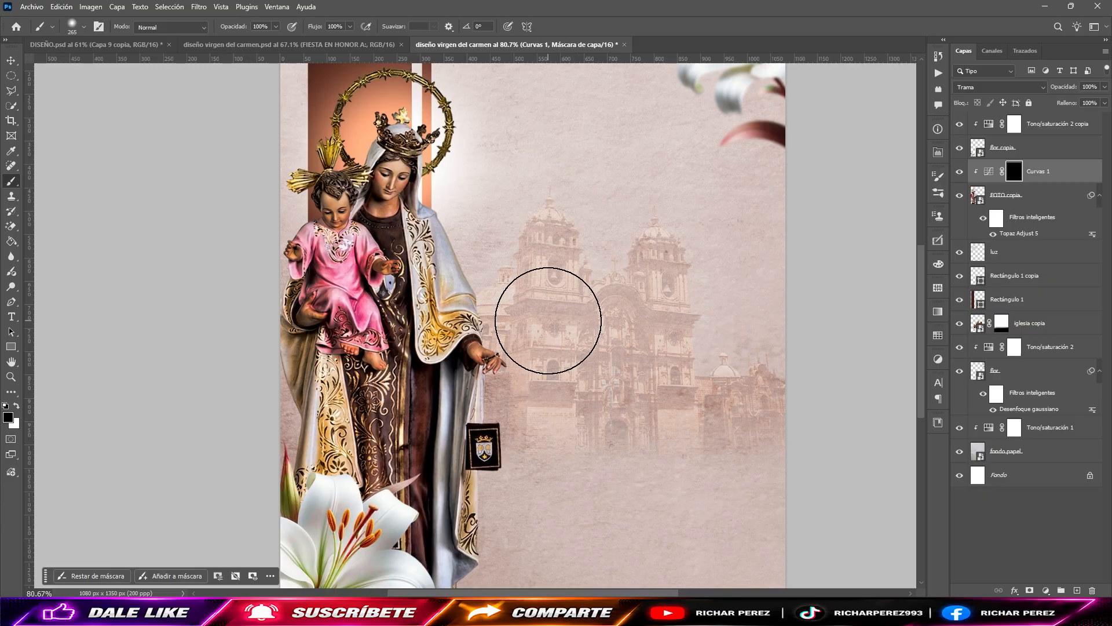
pyautogui.moveTo(436, 260); pyautogui.dragTo(406, 264)
pyautogui.press('x')
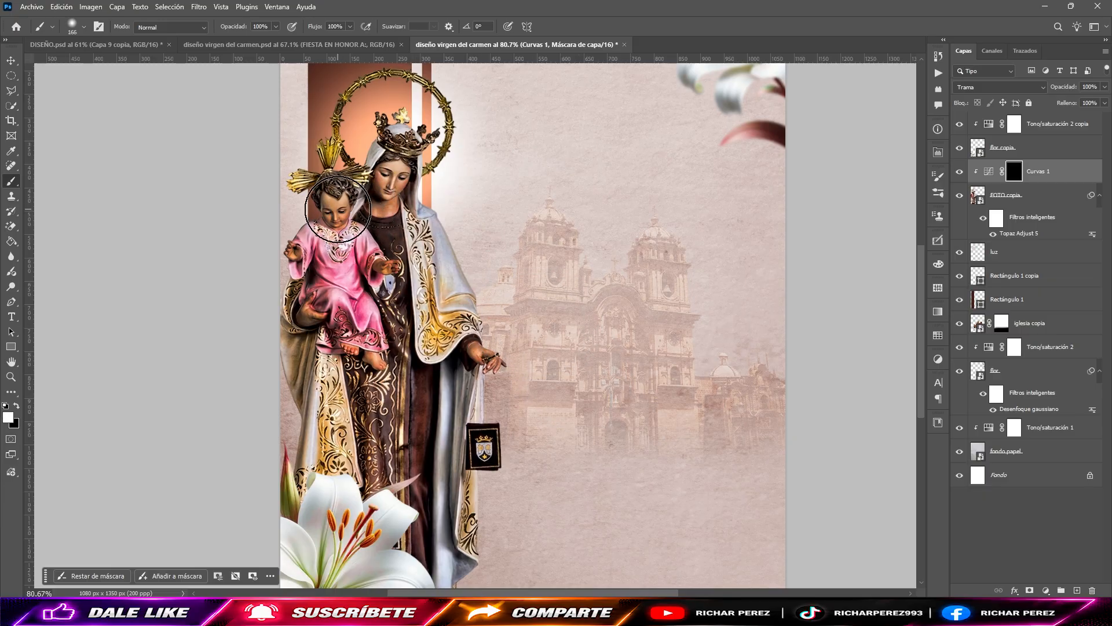
pyautogui.moveTo(348, 203)
pyautogui.mouseDown()
pyautogui.moveTo(406, 183)
pyautogui.moveTo(399, 193)
pyautogui.mouseUp()
pyautogui.moveTo(313, 316); pyautogui.dragTo(299, 315)
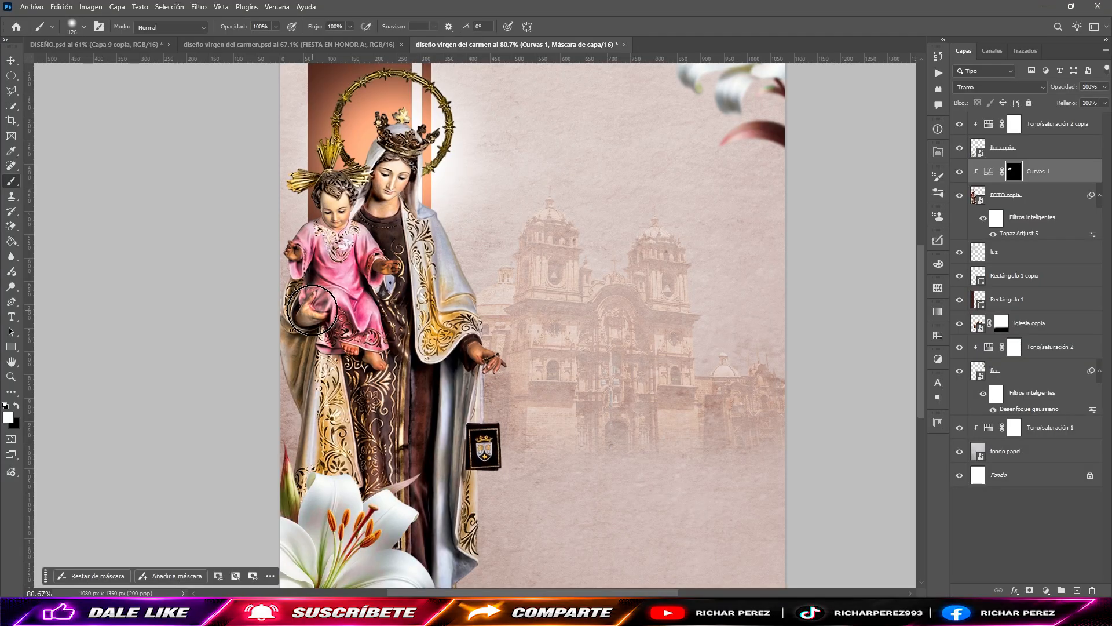
pyautogui.moveTo(368, 349); pyautogui.dragTo(359, 349)
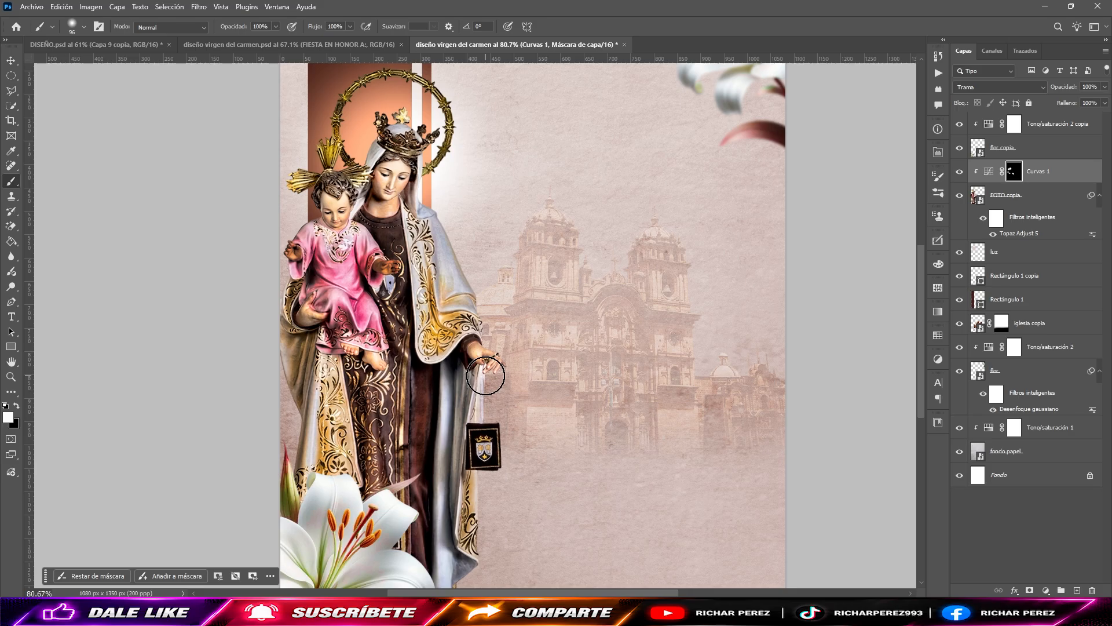
# Step: Lower the Curves 1 layer's opacity to 66%, toggling its visibility to compare the brightening
pyautogui.scroll(-3, 460, 313)
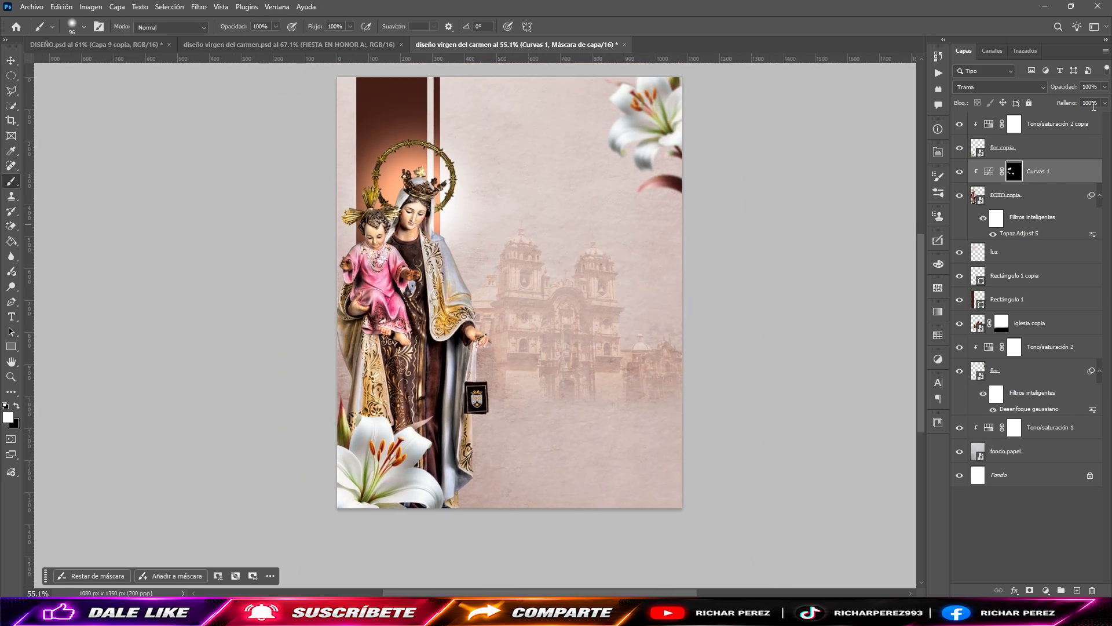
pyautogui.click(1106, 87)
pyautogui.moveTo(1103, 105); pyautogui.dragTo(1097, 105)
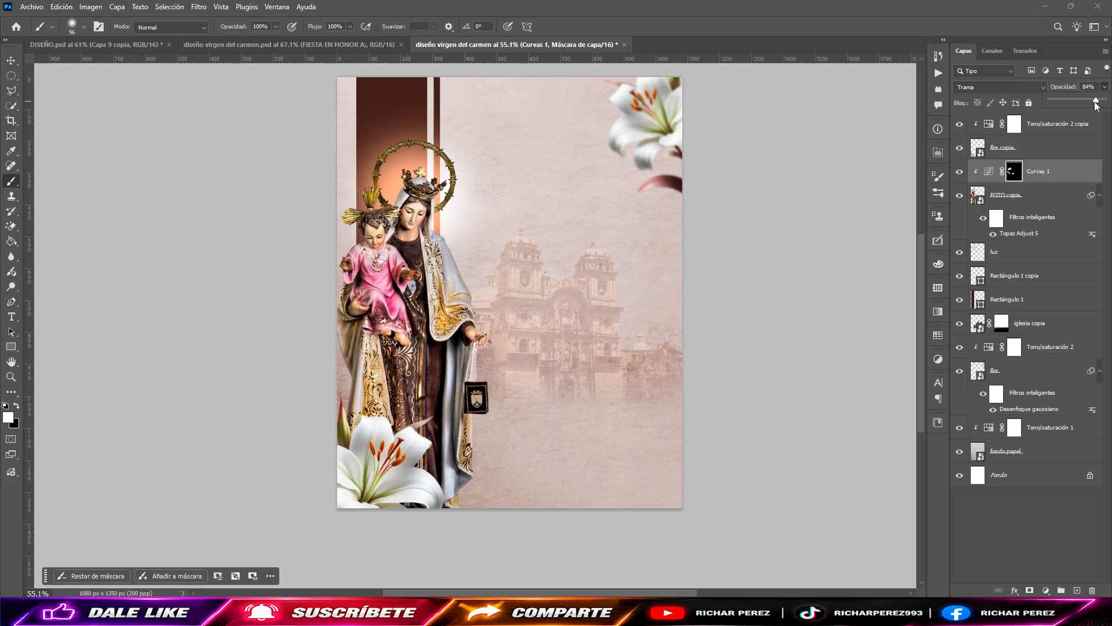
pyautogui.click(961, 173)
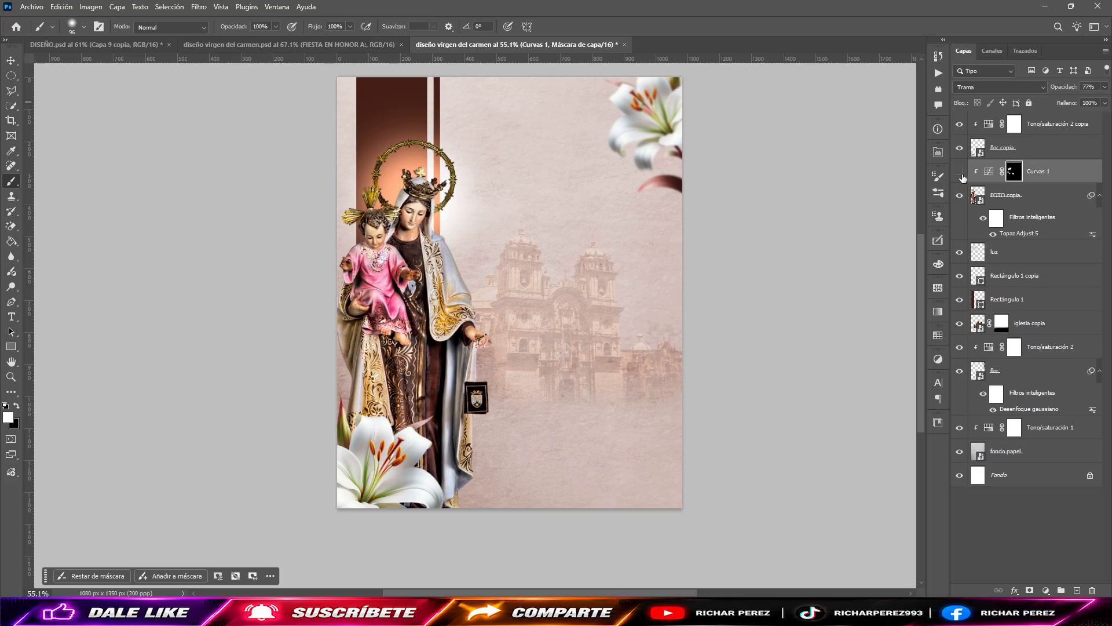
pyautogui.click(962, 173)
pyautogui.click(1105, 87)
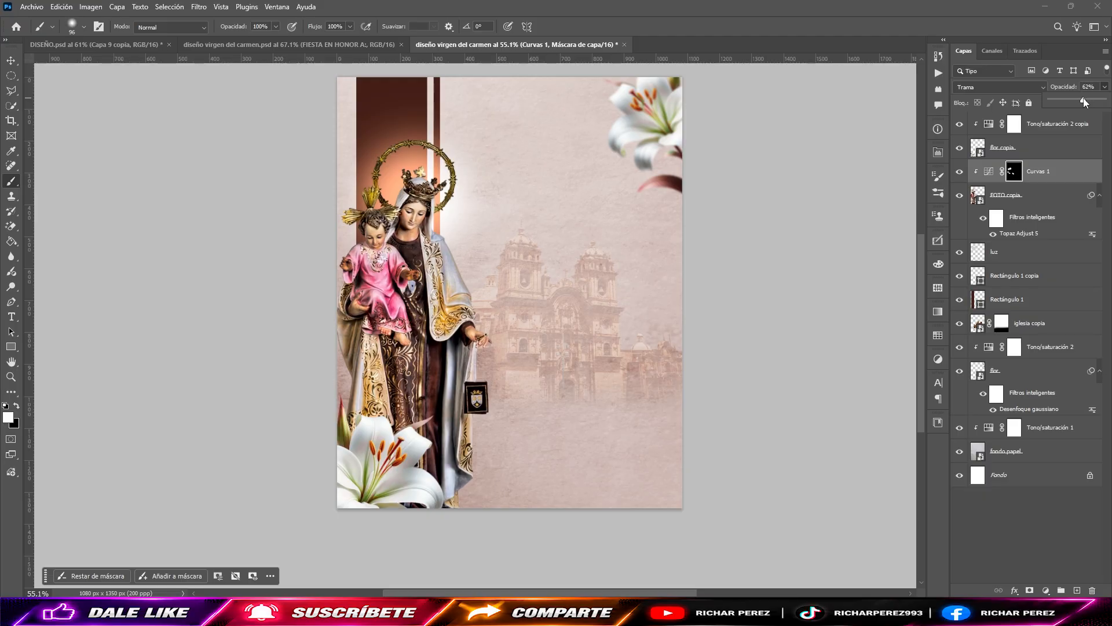
pyautogui.click(960, 173)
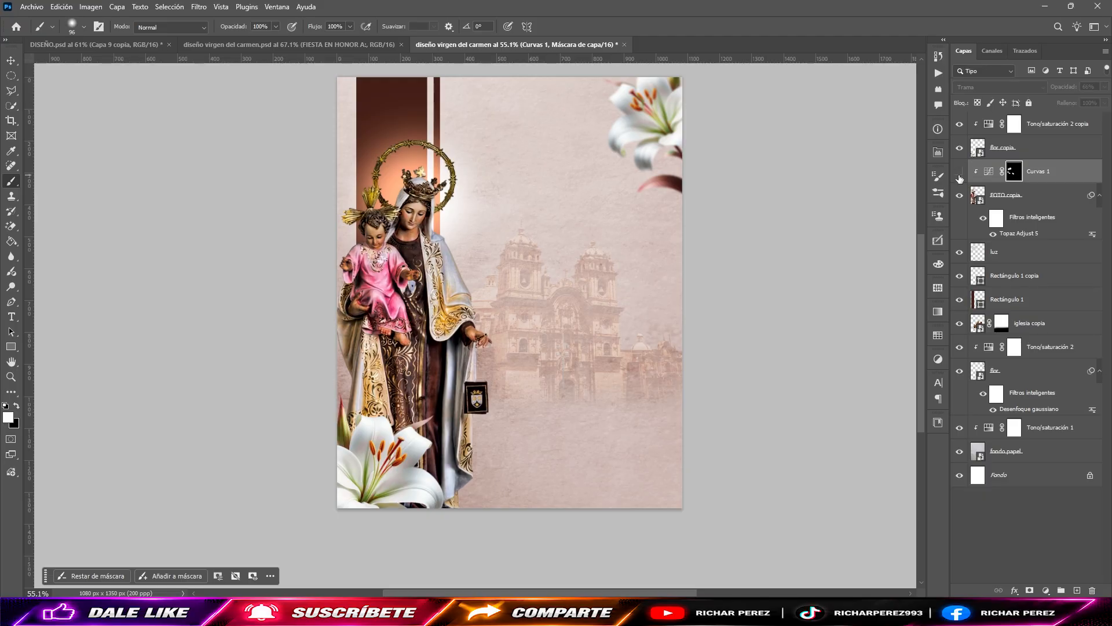
pyautogui.click(960, 173)
# Step: Duplicate the foreground lily layer "flor copia" together with its clipped Tono/saturación 2 copia adjustment
pyautogui.scroll(-2, 573, 341)
pyautogui.scroll(2, 573, 342)
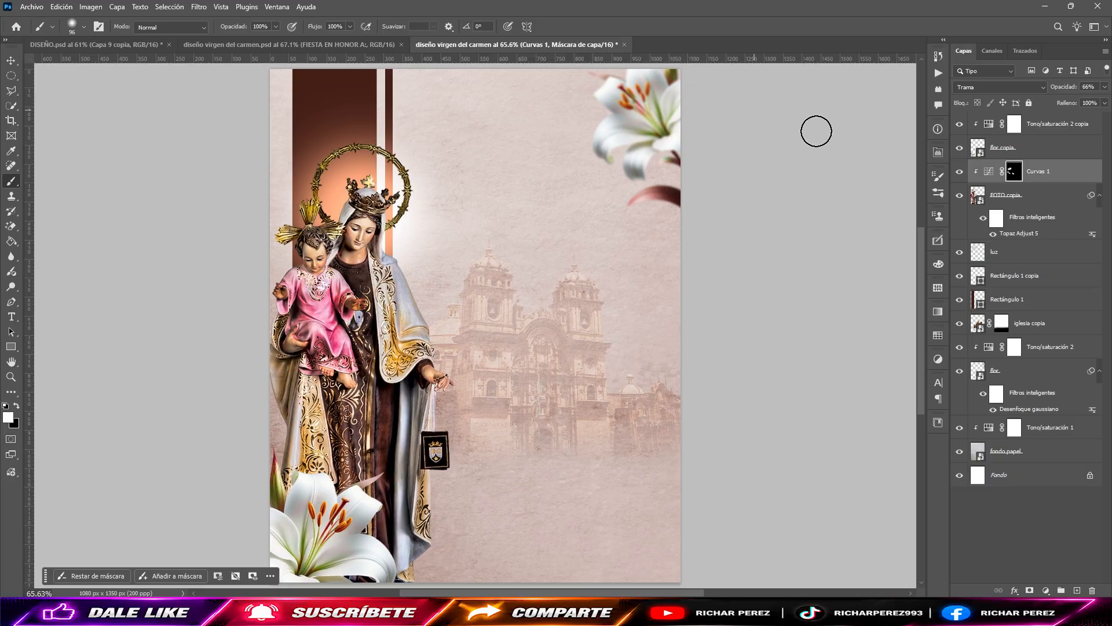
pyautogui.click(1029, 155)
pyautogui.keyDown('shift'); pyautogui.click(1066, 118); pyautogui.keyUp('shift')
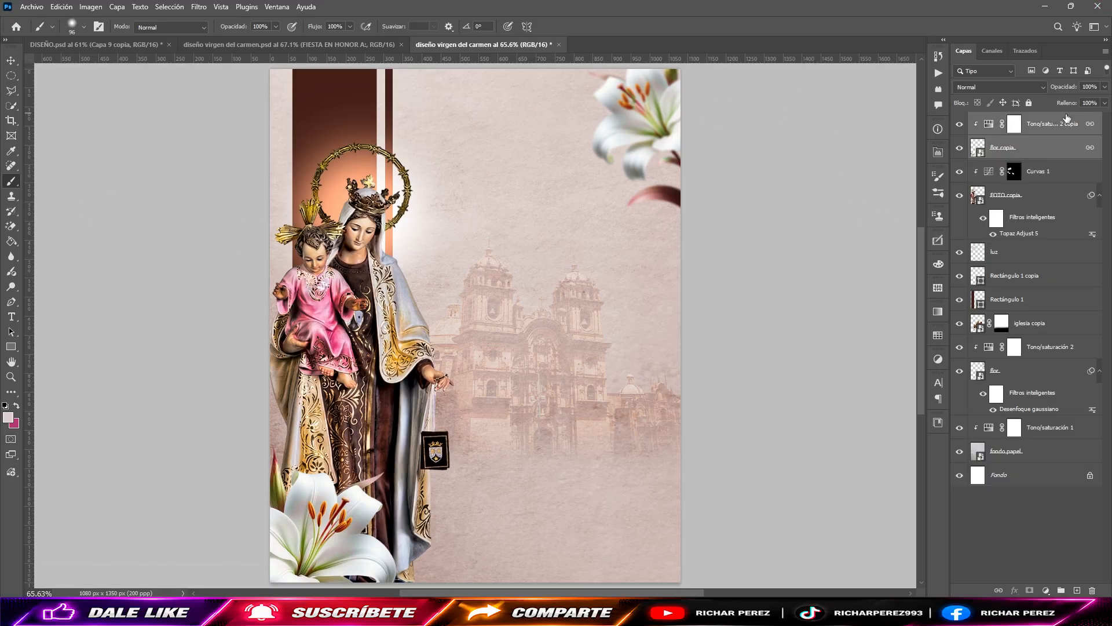
pyautogui.hotkey('ctrl', 'j')
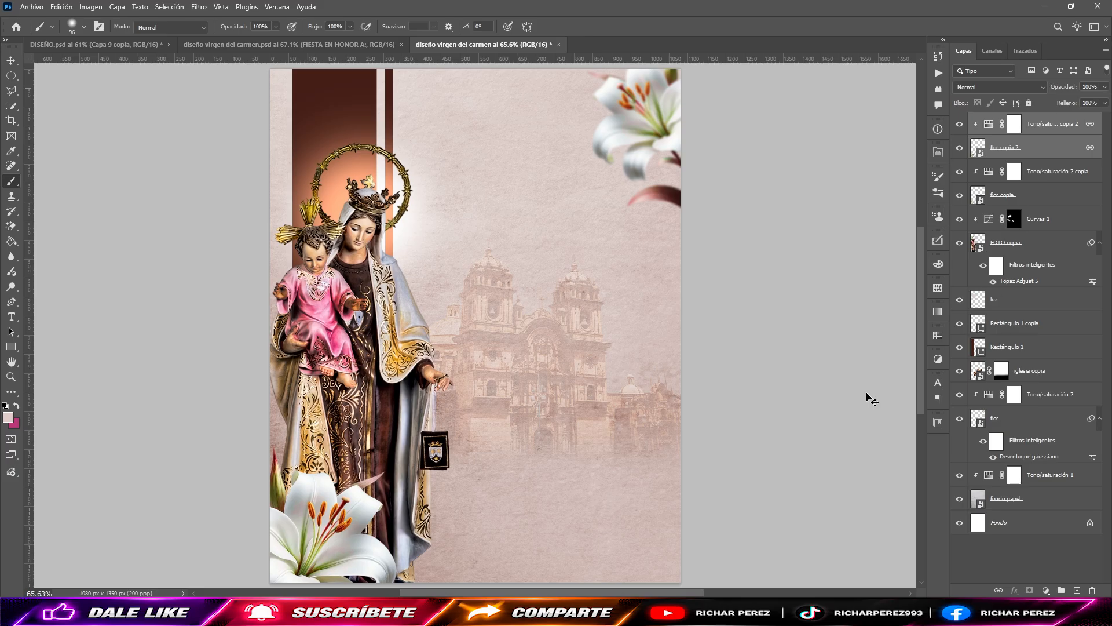
pyautogui.hotkey('ctrl', 't')
pyautogui.scroll(-2, 331, 511)
pyautogui.moveTo(331, 511); pyautogui.dragTo(367, 522)
pyautogui.hotkey('ctrl', 'z')
# Step: Transform the lower lily layer "flor copia": move it right, behind the front lily at the robe's base, and flip it horizontally
pyautogui.click(1017, 198)
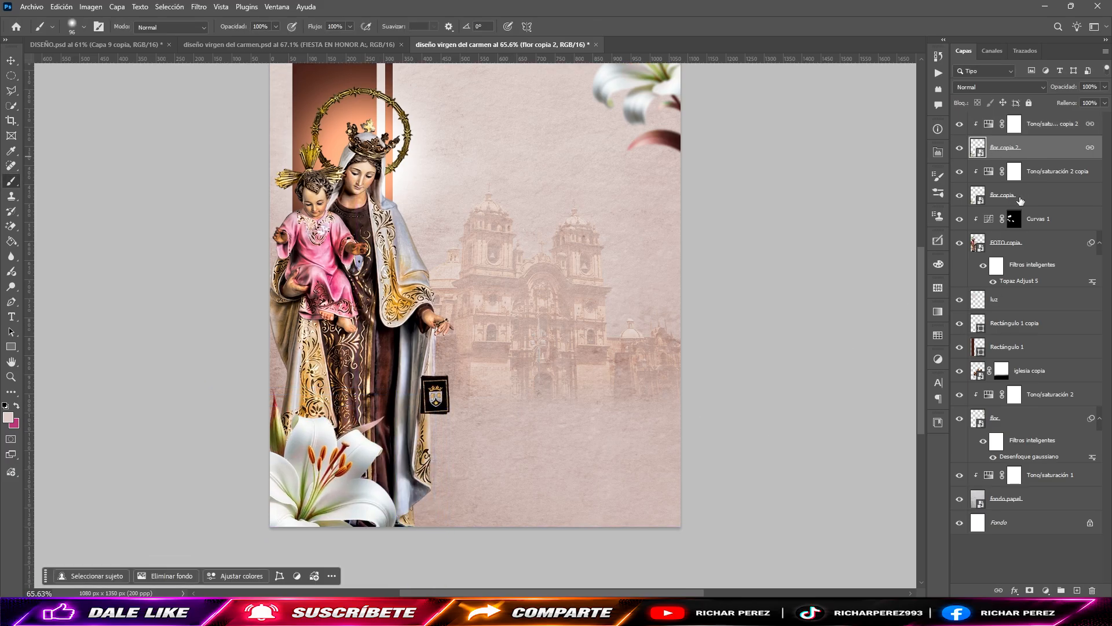
pyautogui.moveTo(313, 490); pyautogui.dragTo(405, 476)
pyautogui.rightClick(371, 516)
pyautogui.click(389, 496)
pyautogui.press('Return')
pyautogui.press('b')
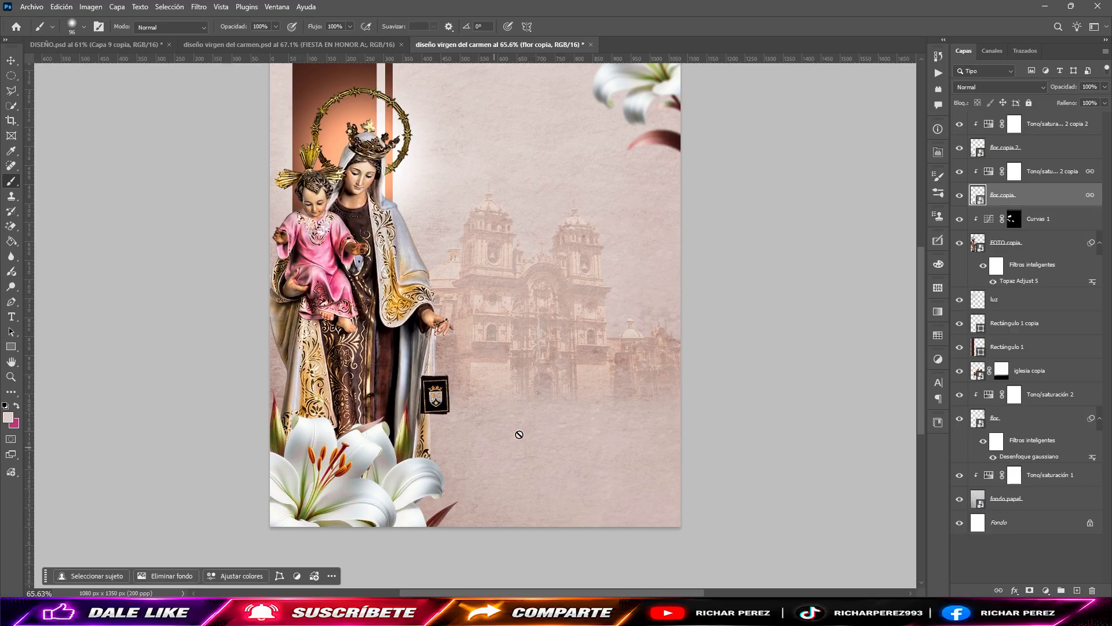
# Step: Place the KULLAWADA image from the VIRGEN DEL CARMEN folder as an embedded object above the top adjustment layer
pyautogui.scroll(-1, 566, 442)
pyautogui.click(1071, 134)
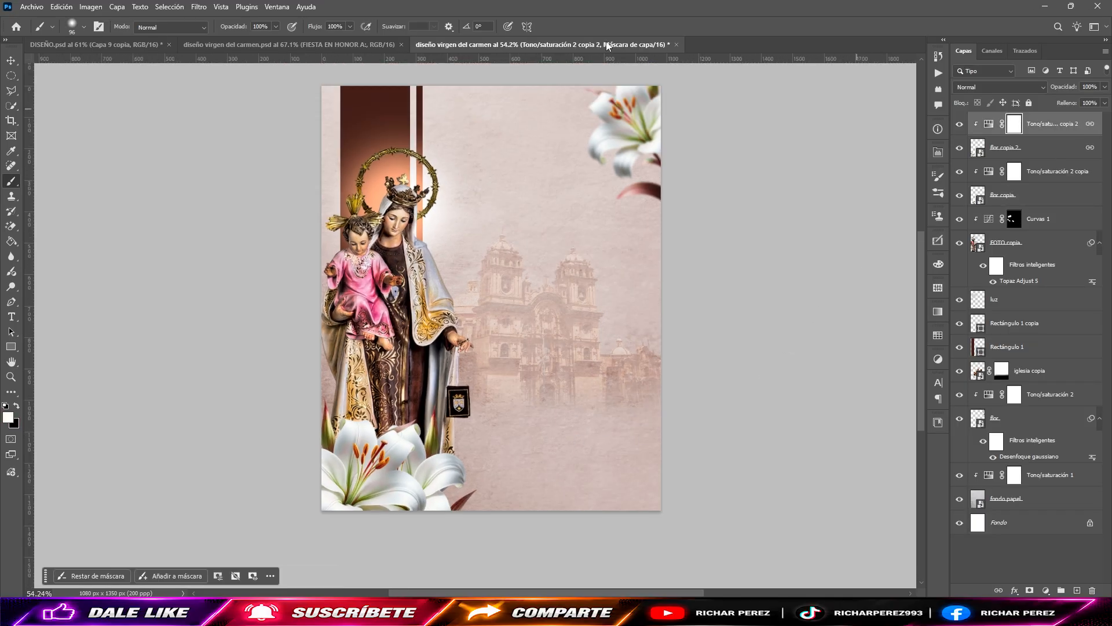
pyautogui.click(31, 6)
pyautogui.click(85, 230)
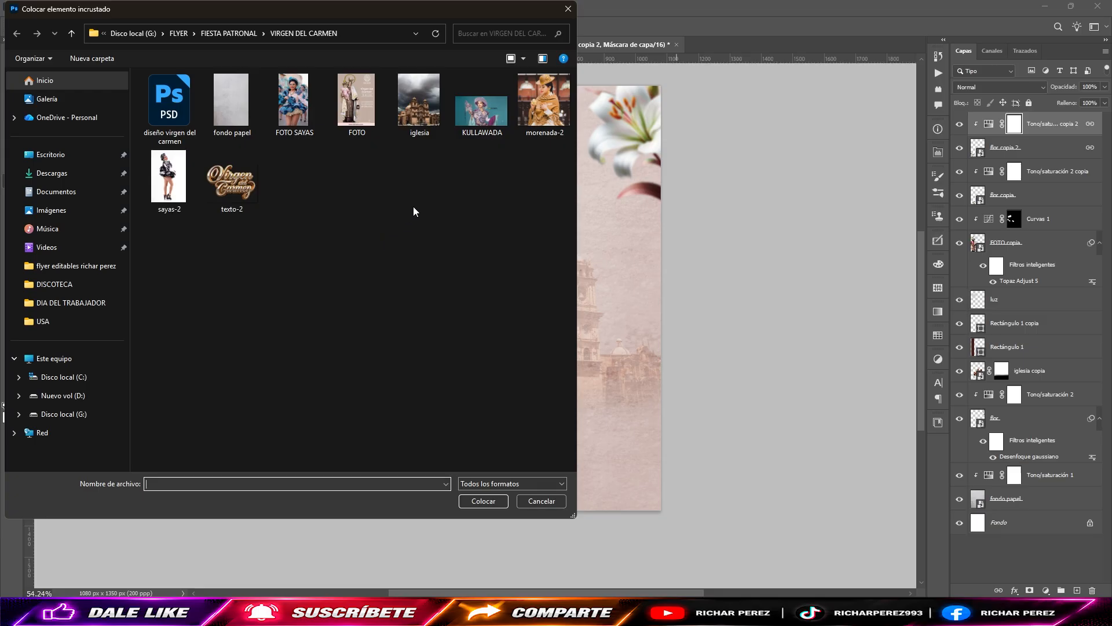
pyautogui.doubleClick(479, 101)
pyautogui.press('Return')
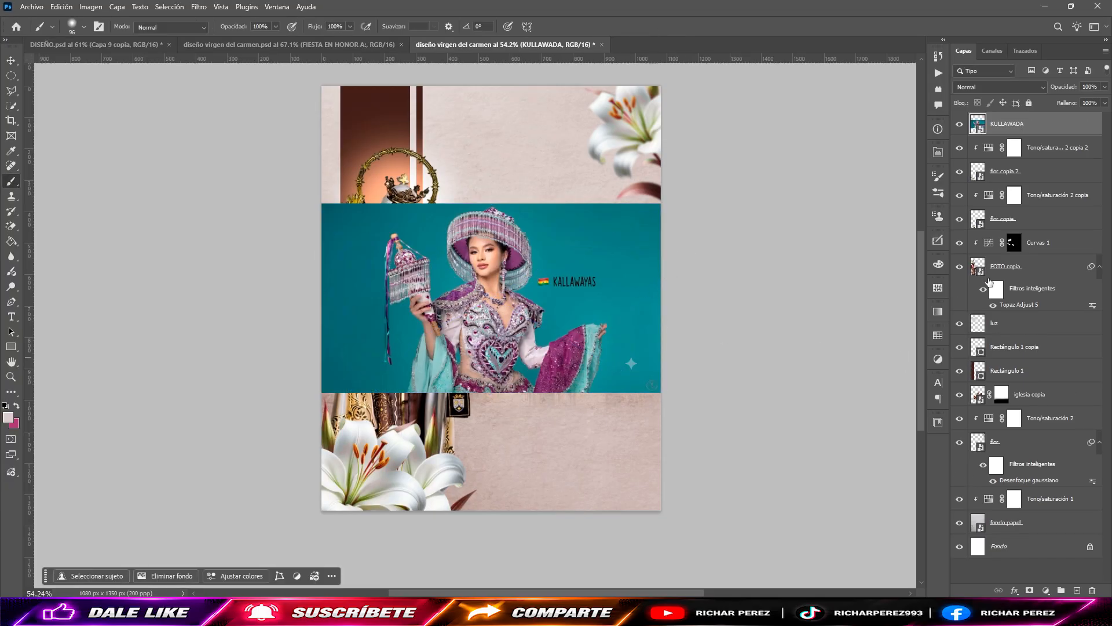
# Step: Run the ELIMINAR FONDO action on the KULLAWADA image and delete the original layer, keeping the cutout
pyautogui.hotkey('alt', 'F9')
pyautogui.click(856, 381)
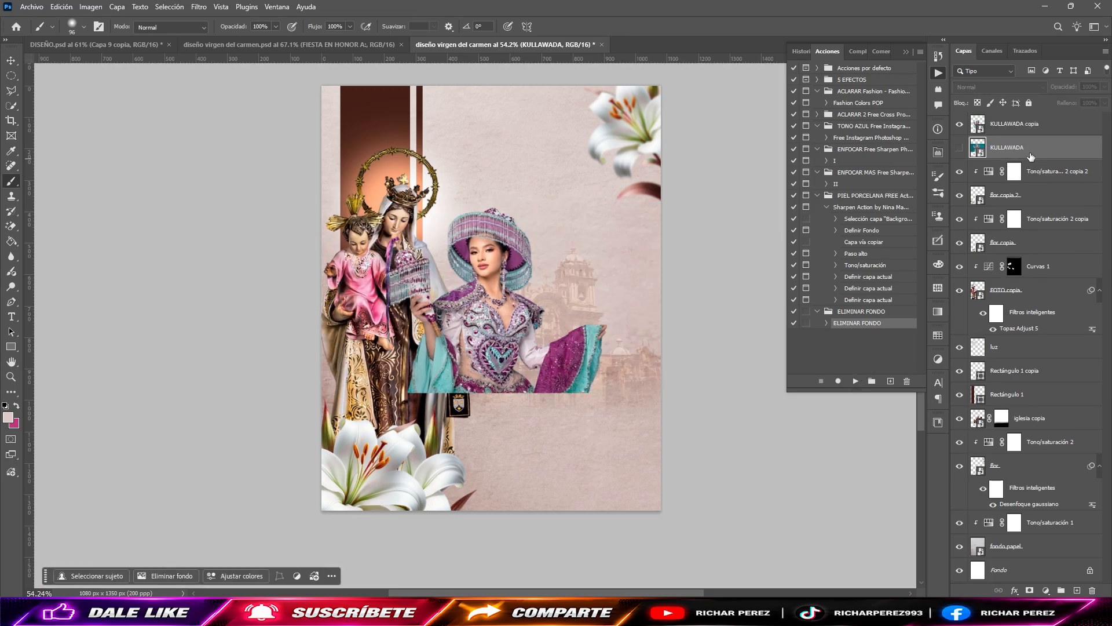
pyautogui.press('Delete')
# Step: Scale the KULLAWADA cutout to about 82% and position it at the flyer's lower edge, just right of the white lilies
pyautogui.hotkey('ctrl', 't')
pyautogui.moveTo(542, 345); pyautogui.dragTo(534, 510)
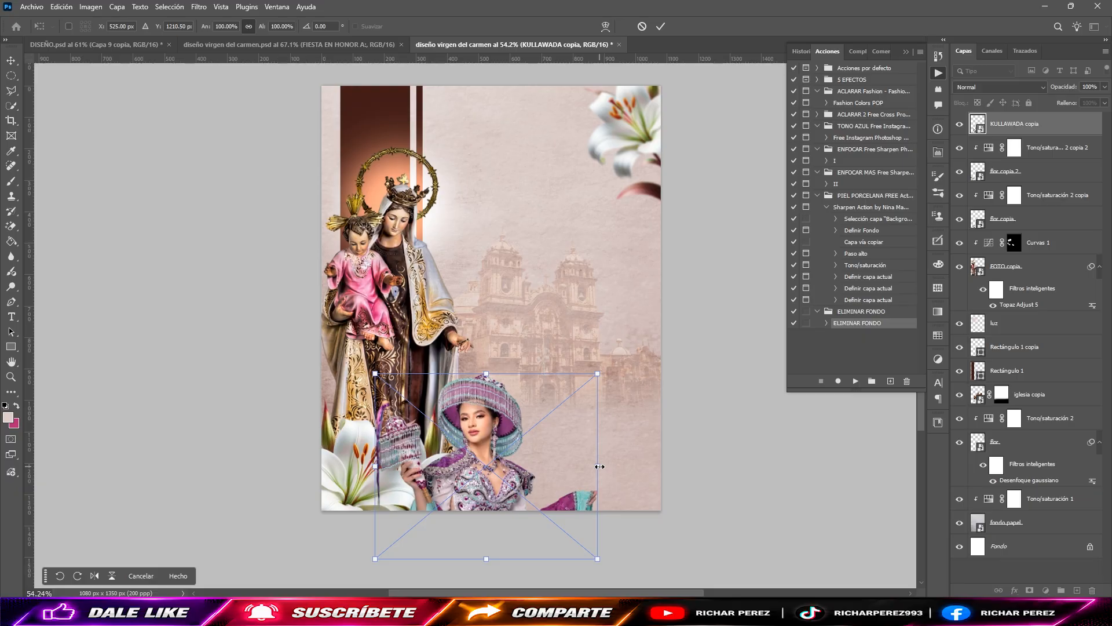
pyautogui.moveTo(600, 467); pyautogui.dragTo(536, 471)
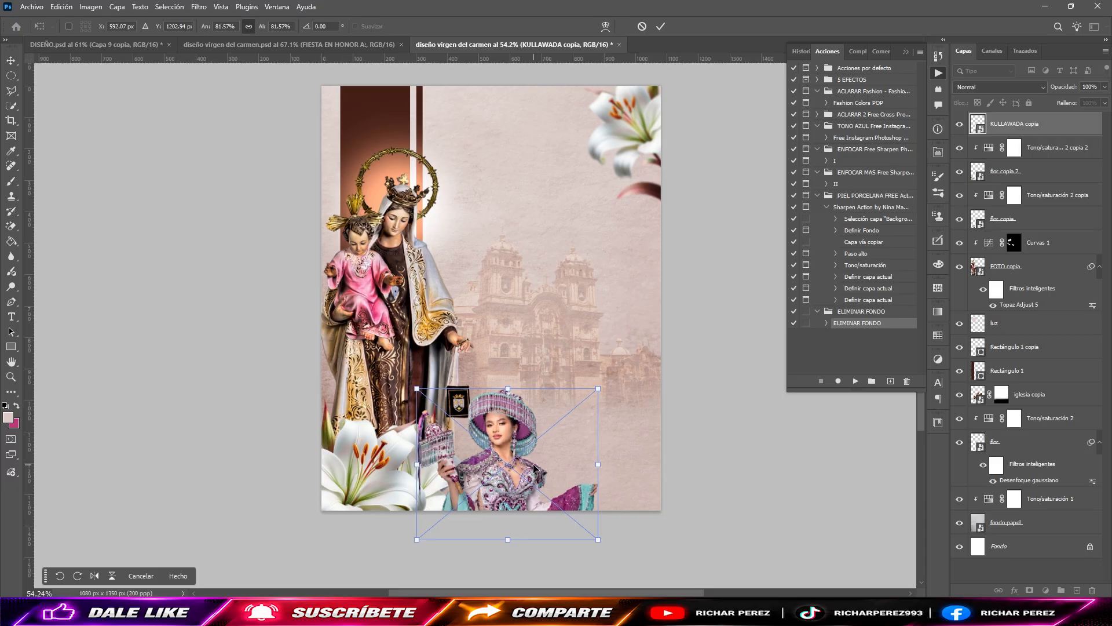
pyautogui.press('Left')
pyautogui.press('Up')
pyautogui.press('Up')
pyautogui.press('Up')
pyautogui.press('Up')
pyautogui.press('Up')
pyautogui.press('Up')
pyautogui.press('Up')
pyautogui.press('Up')
pyautogui.press('Up')
pyautogui.press('Up')
pyautogui.press('Up')
pyautogui.press('Up')
pyautogui.press('Up')
pyautogui.press('Up')
pyautogui.press('Up')
pyautogui.press('Up')
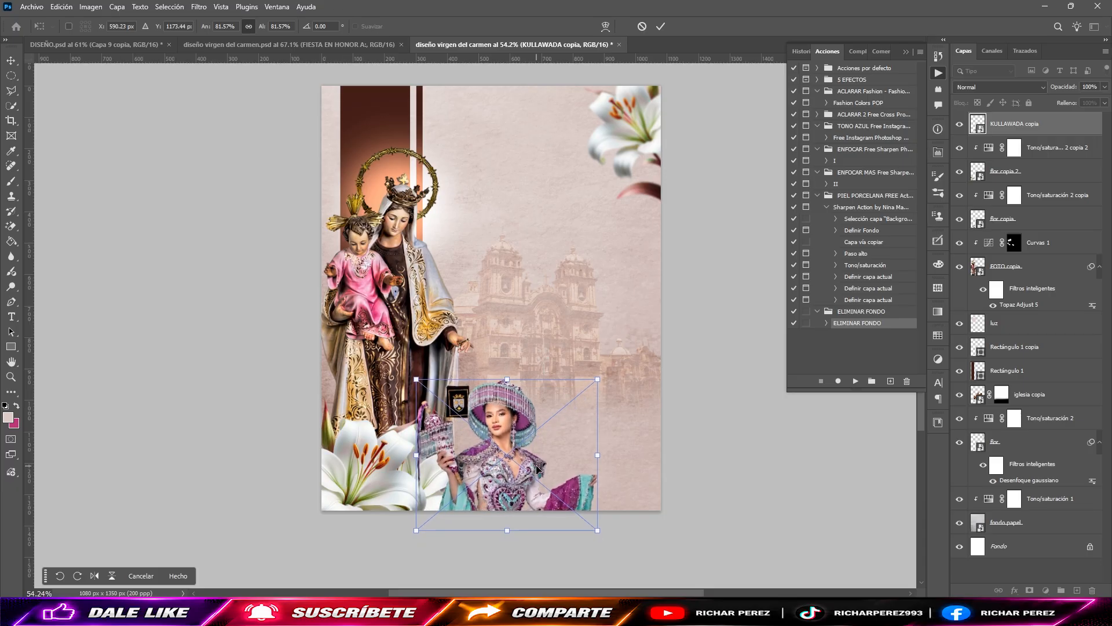
pyautogui.press('Left')
pyautogui.press('Left')
pyautogui.press('Left')
pyautogui.press('Left')
pyautogui.press('Left')
pyautogui.press('Left')
pyautogui.press('Left')
pyautogui.press('Left')
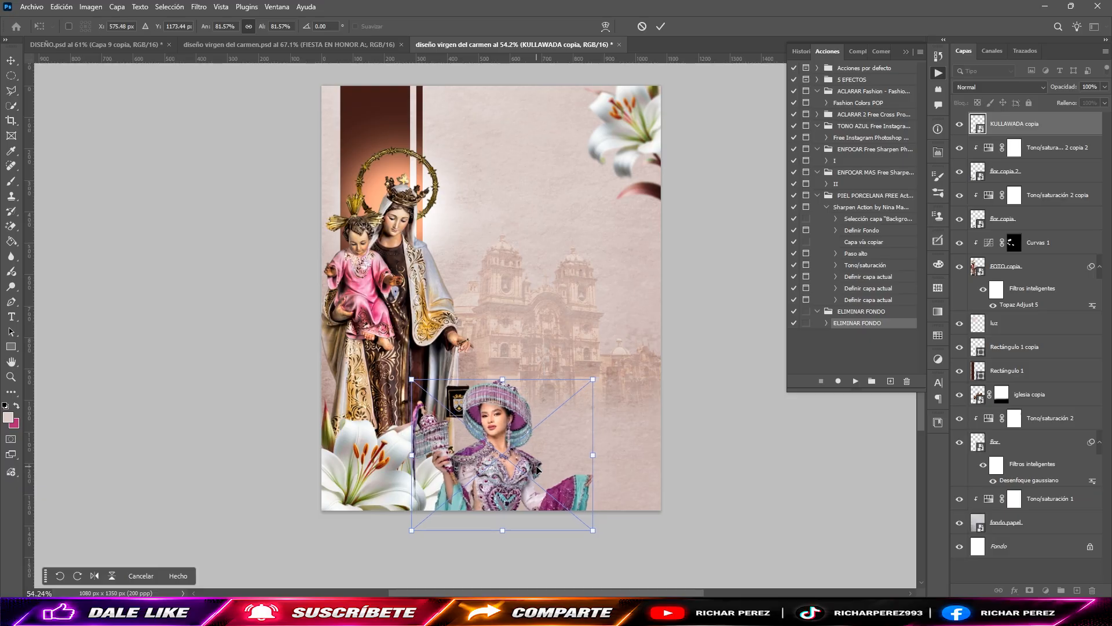
pyautogui.press('Return')
pyautogui.press('b')
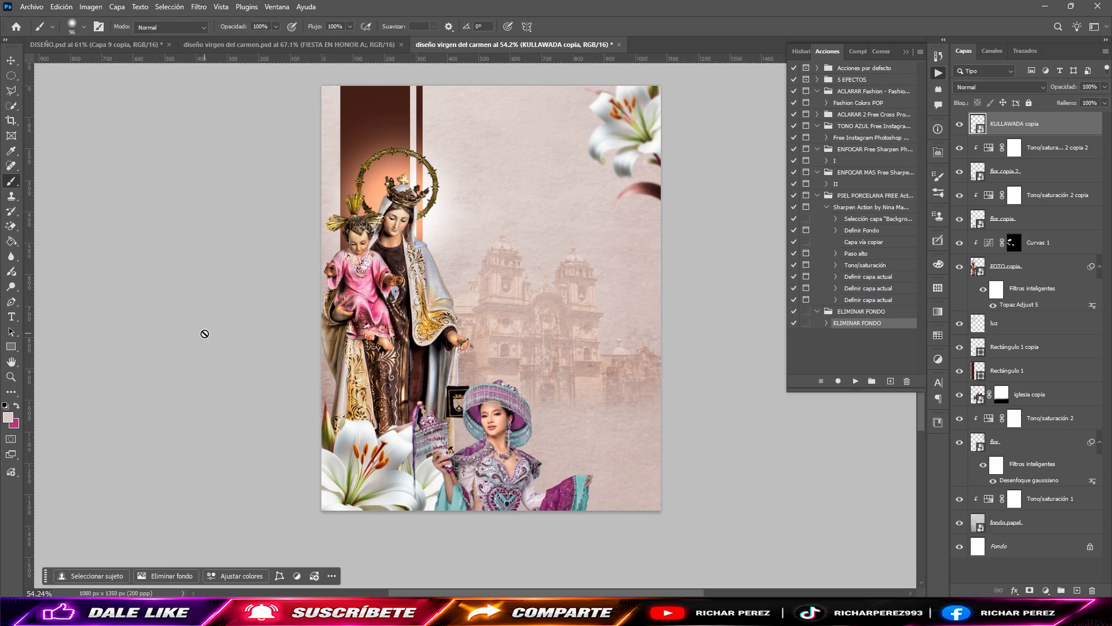
# Step: Place the sayas-2 image as an embedded object and cut out its background with the ELIMINAR FONDO action, keeping only the copy
pyautogui.click(32, 7)
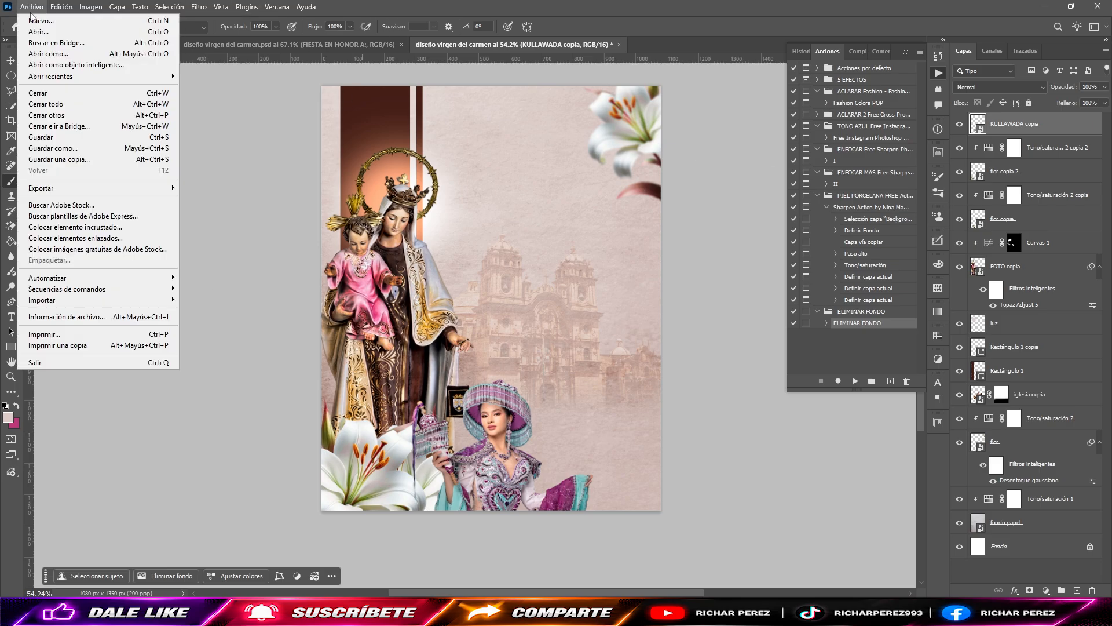
pyautogui.click(95, 231)
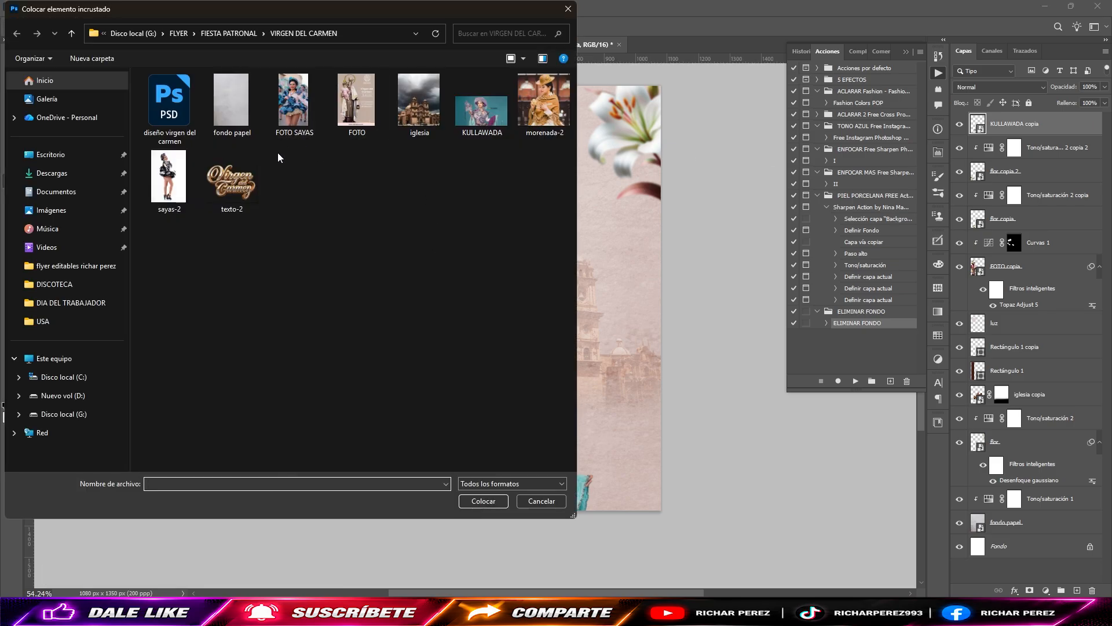
pyautogui.doubleClick(169, 177)
pyautogui.press('Return')
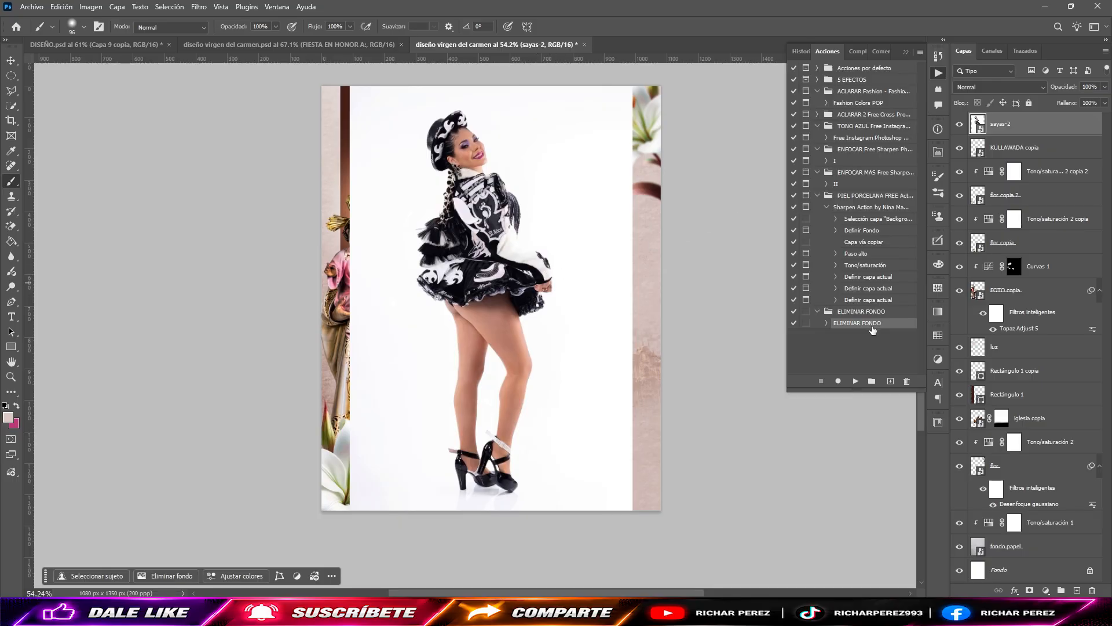
pyautogui.click(856, 381)
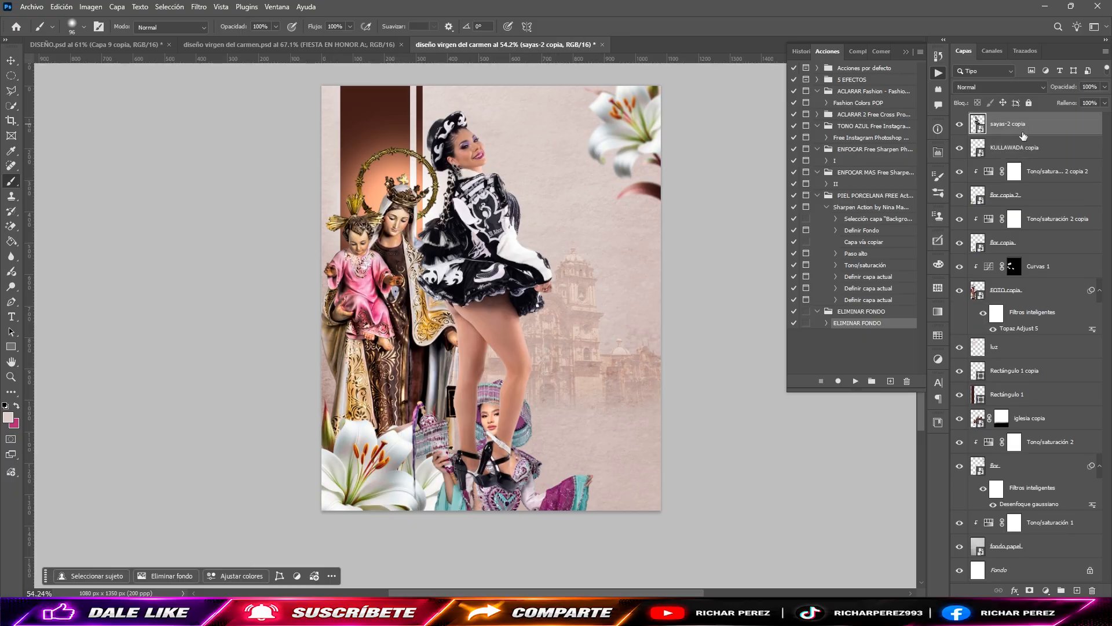
# Step: Scale the sayas-2 cutout to about 73% and move it to the flyer's lower right corner, showing the dancer's upper body
pyautogui.hotkey('ctrl', 't')
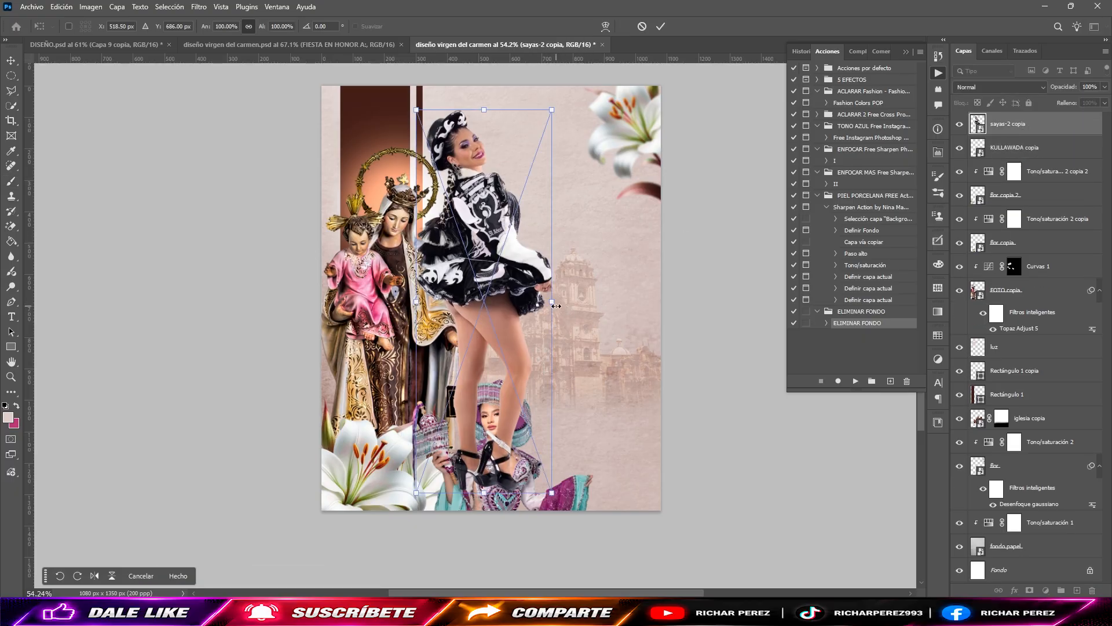
pyautogui.moveTo(557, 306); pyautogui.dragTo(662, 523)
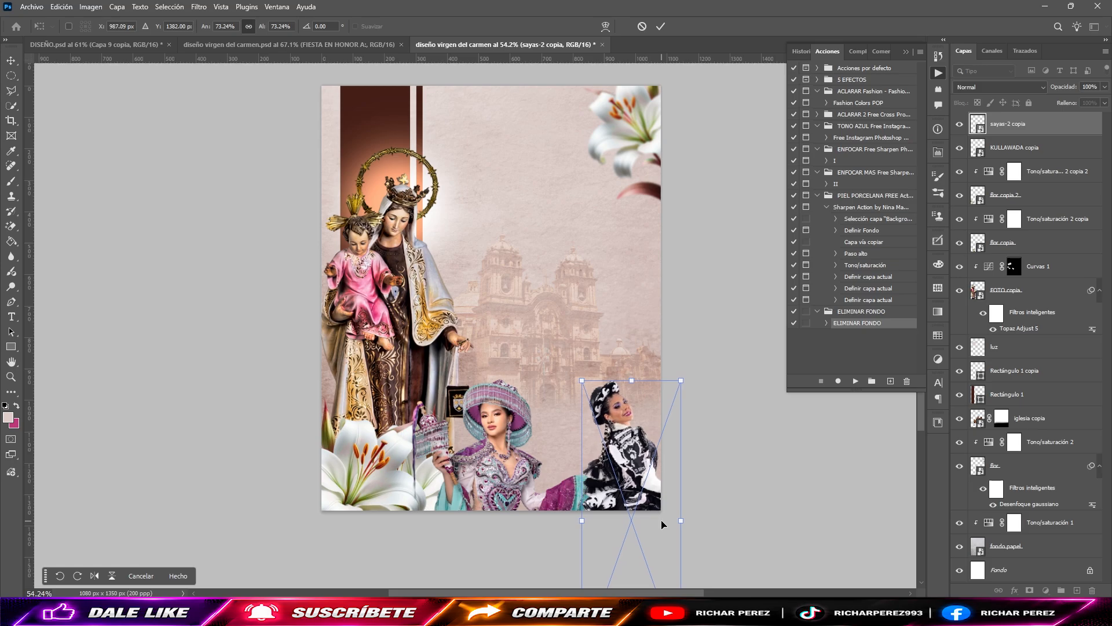
pyautogui.press('Return')
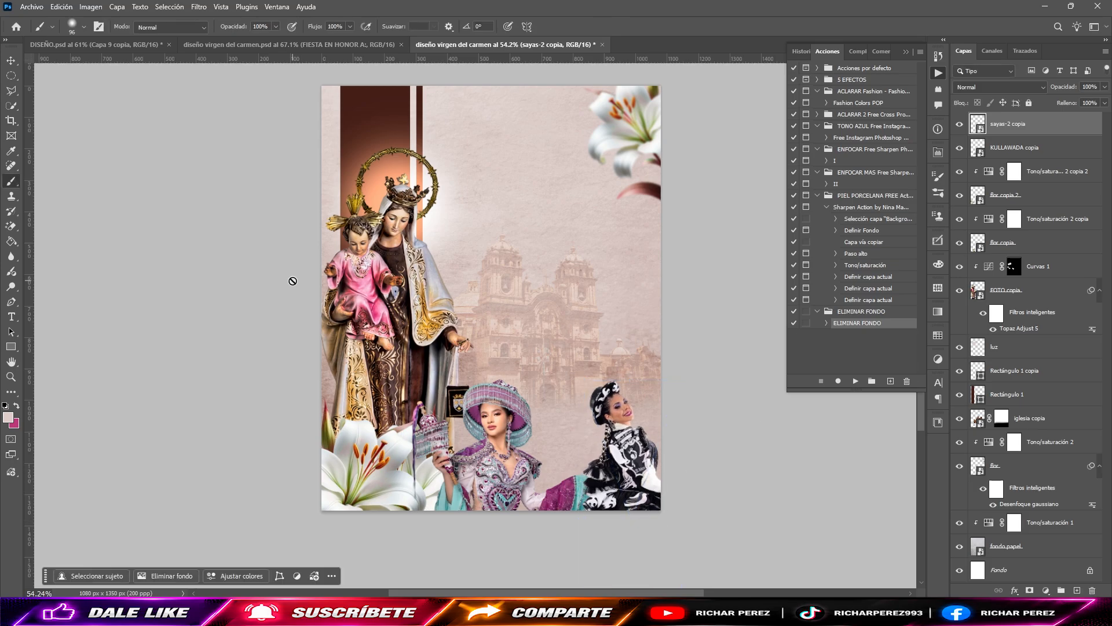
# Step: Add an Exposure adjustment clipped to the sayas-2 cutout and set its exposure to +0.37
pyautogui.click(1045, 590)
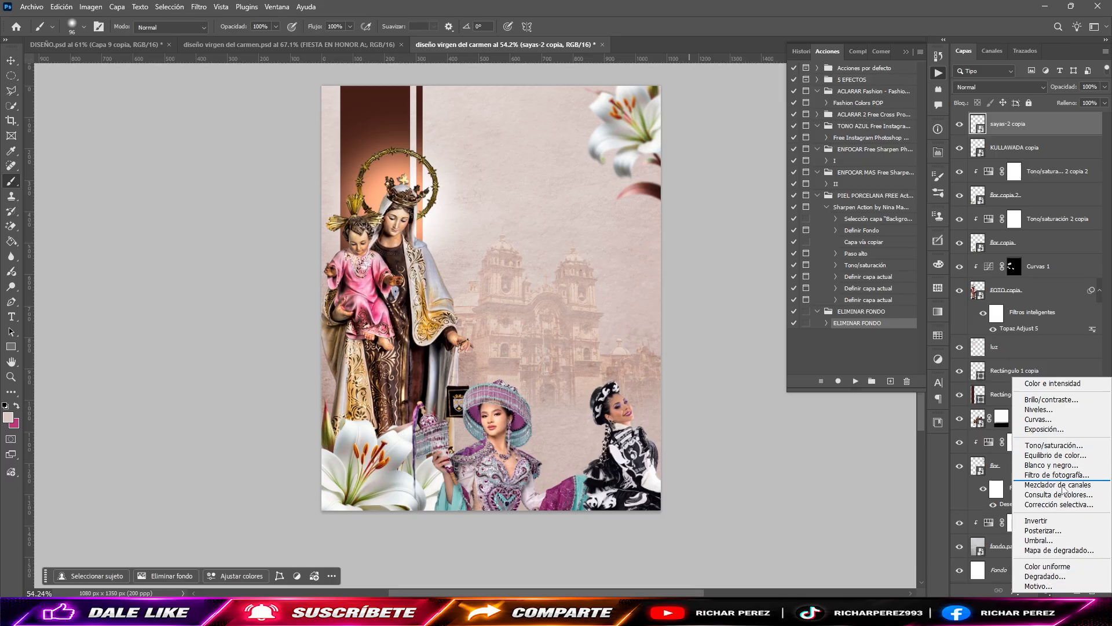
pyautogui.click(1050, 429)
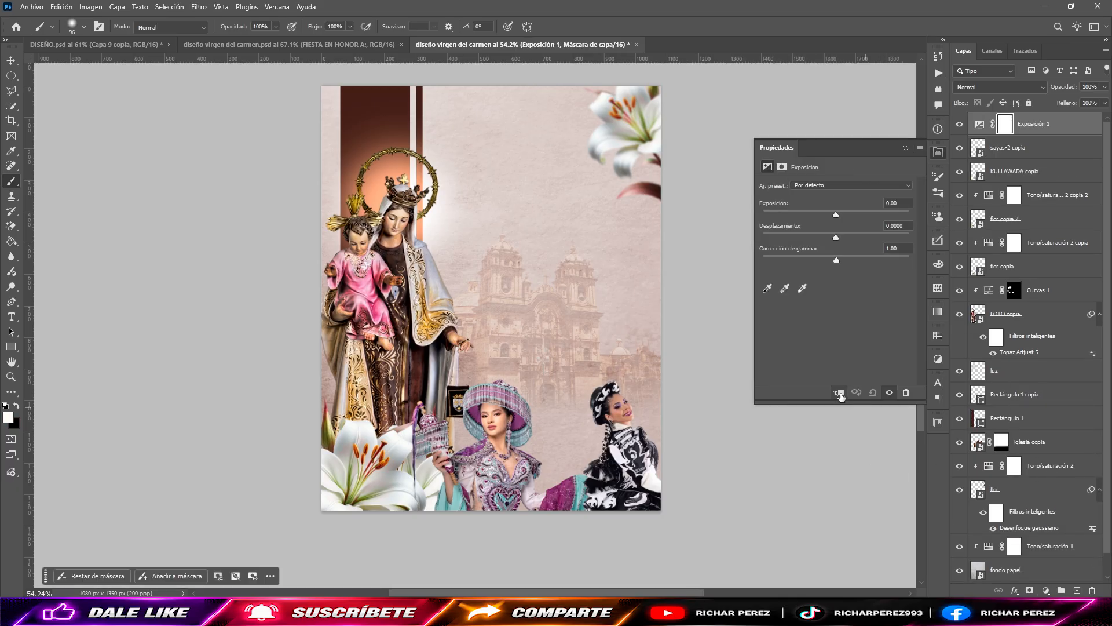
pyautogui.moveTo(836, 215); pyautogui.dragTo(841, 215)
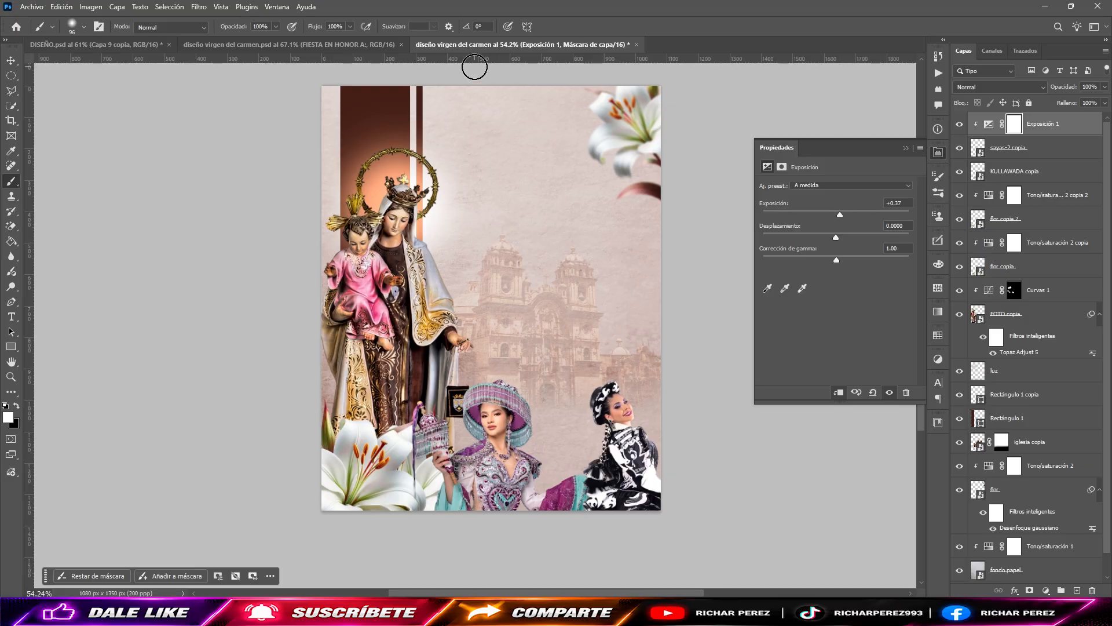
# Step: Place the morenada-2 image as an embedded object above the Exposure adjustment layer
pyautogui.click(32, 6)
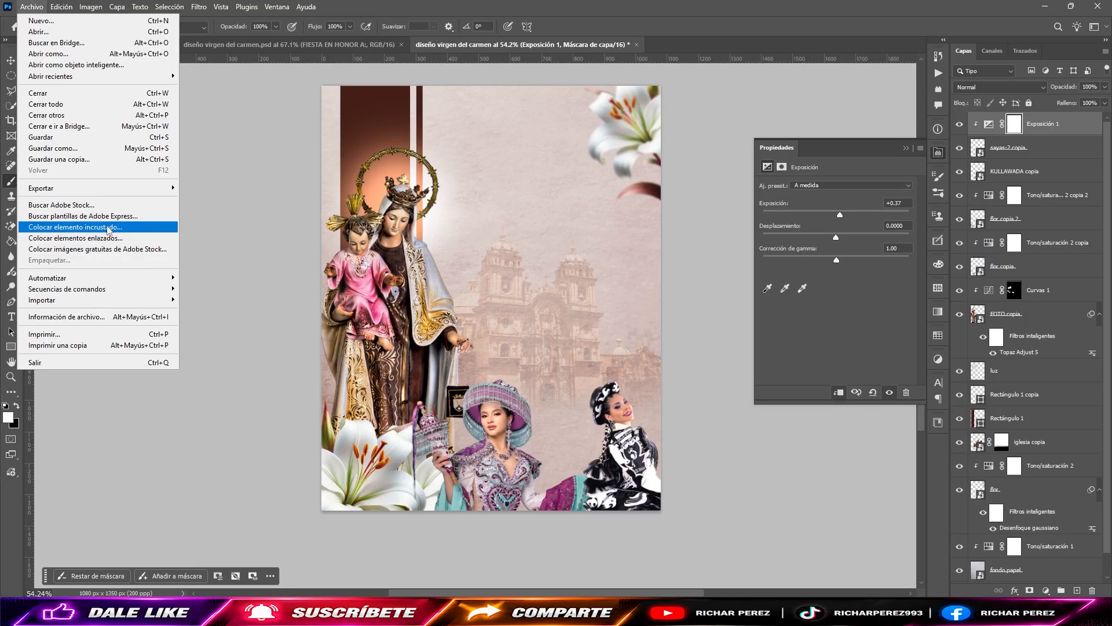
pyautogui.click(87, 225)
pyautogui.doubleClick(543, 100)
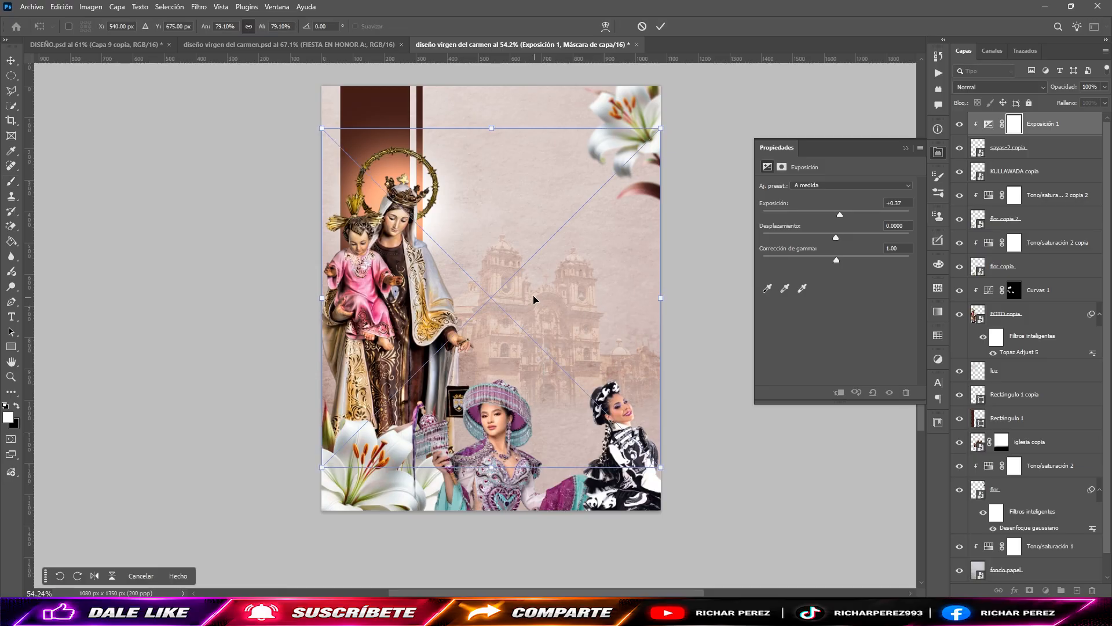
pyautogui.press('Return')
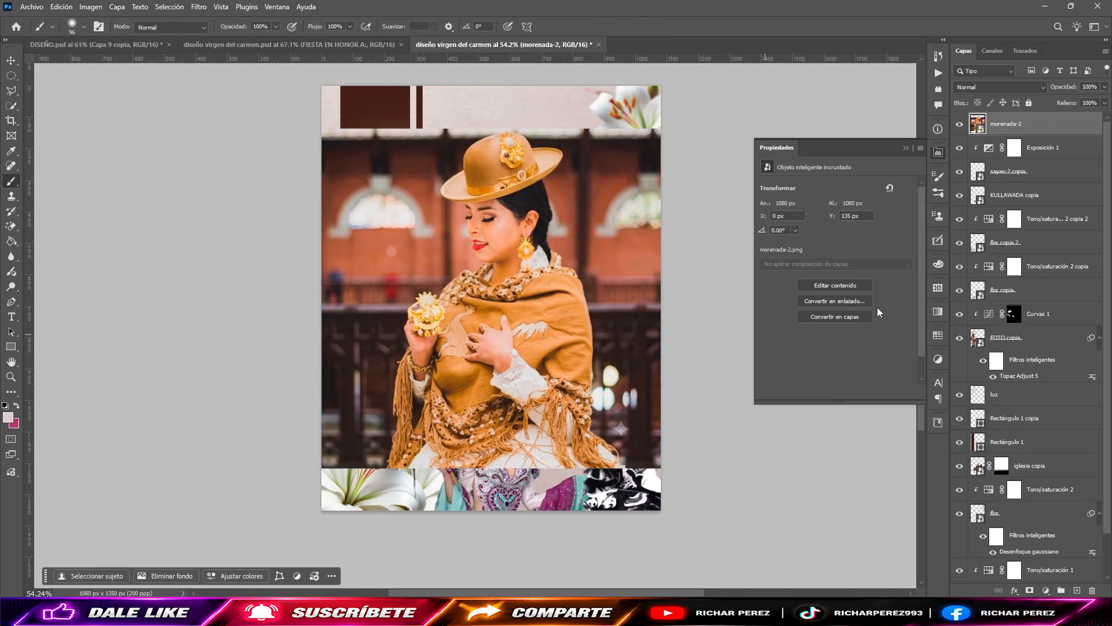
# Step: Remove the morenada-2 image's background with the ELIMINAR FONDO action, delete the original layer and select the cutout copy
pyautogui.hotkey('alt', 'F9')
pyautogui.click(855, 381)
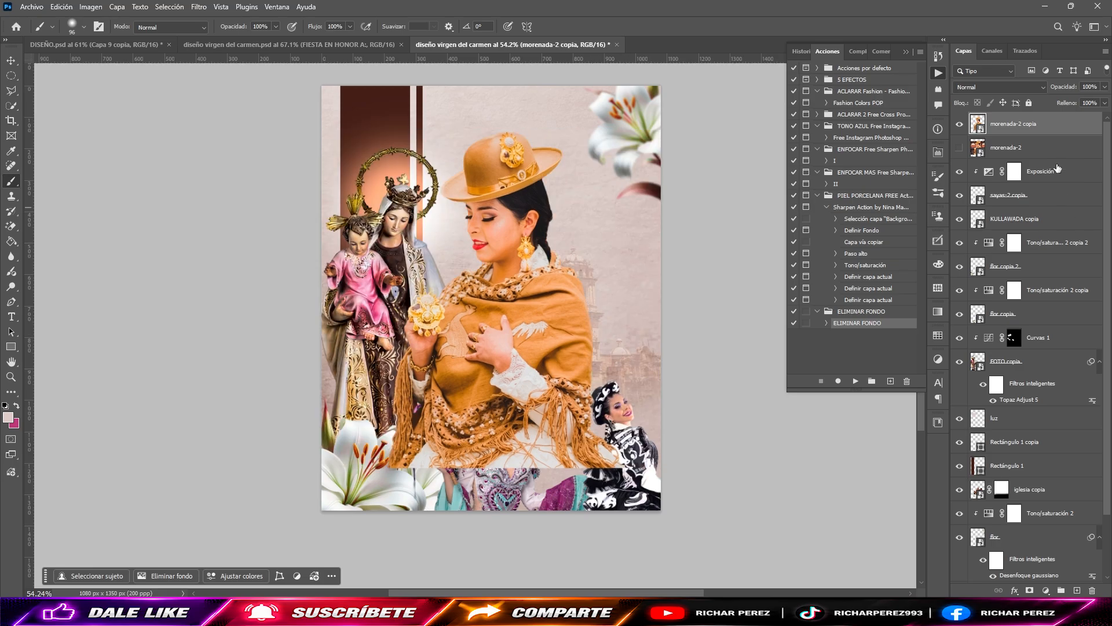
pyautogui.click(1035, 150)
pyautogui.press('Delete')
pyautogui.click(1011, 129)
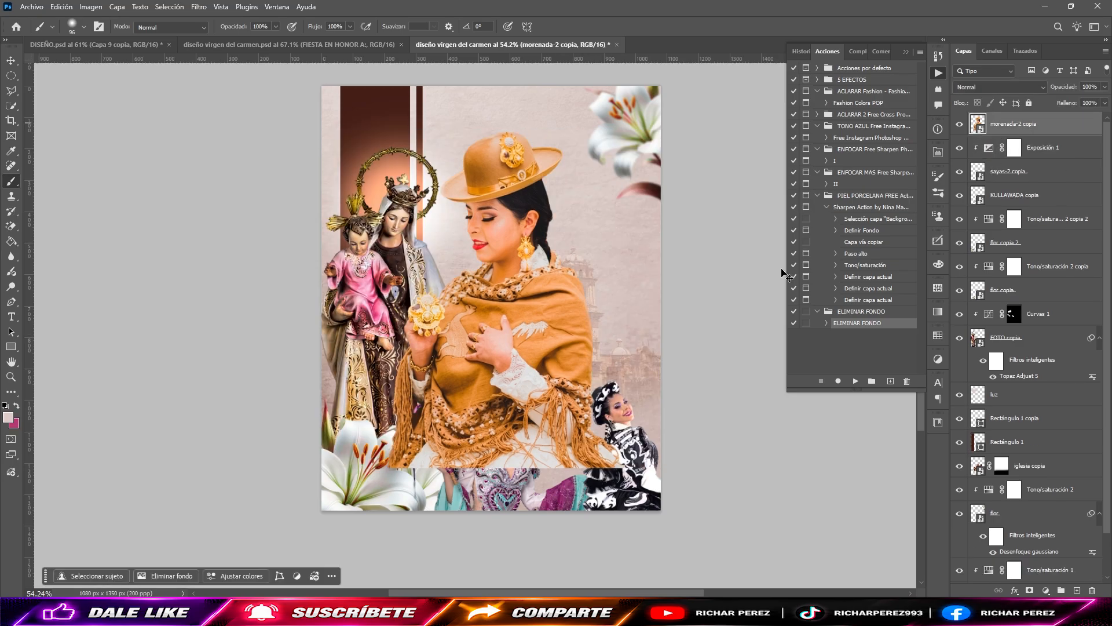
# Step: Scale the morenada-2 cutout to about 49% and position it at the flyer's lower edge, between the other two dancers
pyautogui.hotkey('ctrl', 't')
pyautogui.moveTo(515, 135); pyautogui.dragTo(522, 284)
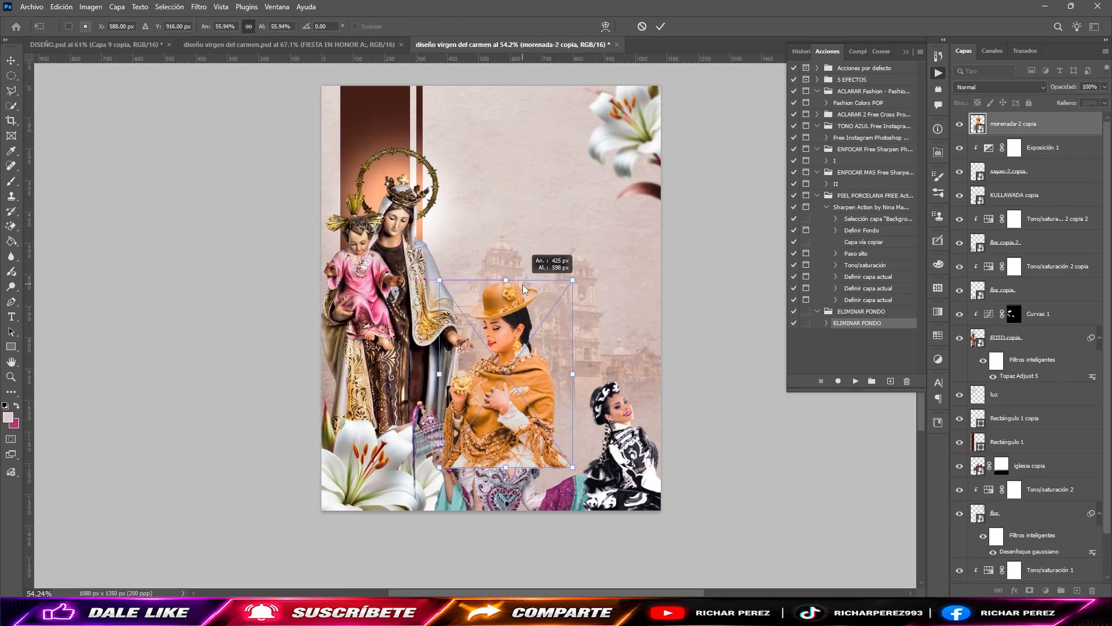
pyautogui.moveTo(528, 367); pyautogui.dragTo(576, 460)
pyautogui.moveTo(553, 371); pyautogui.dragTo(558, 396)
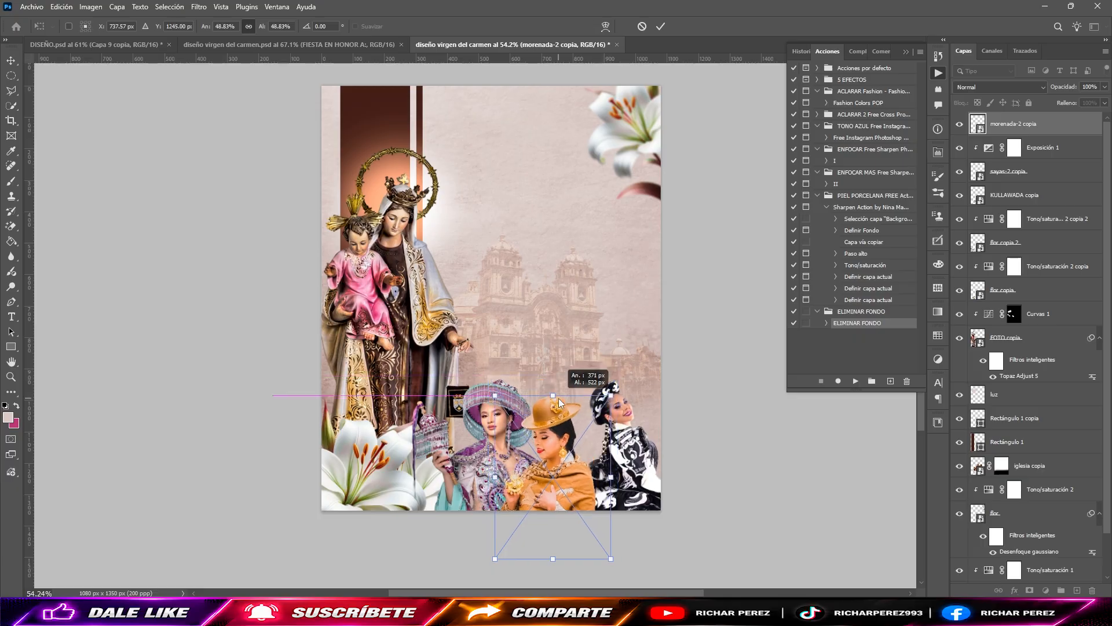
pyautogui.moveTo(552, 461); pyautogui.dragTo(559, 451)
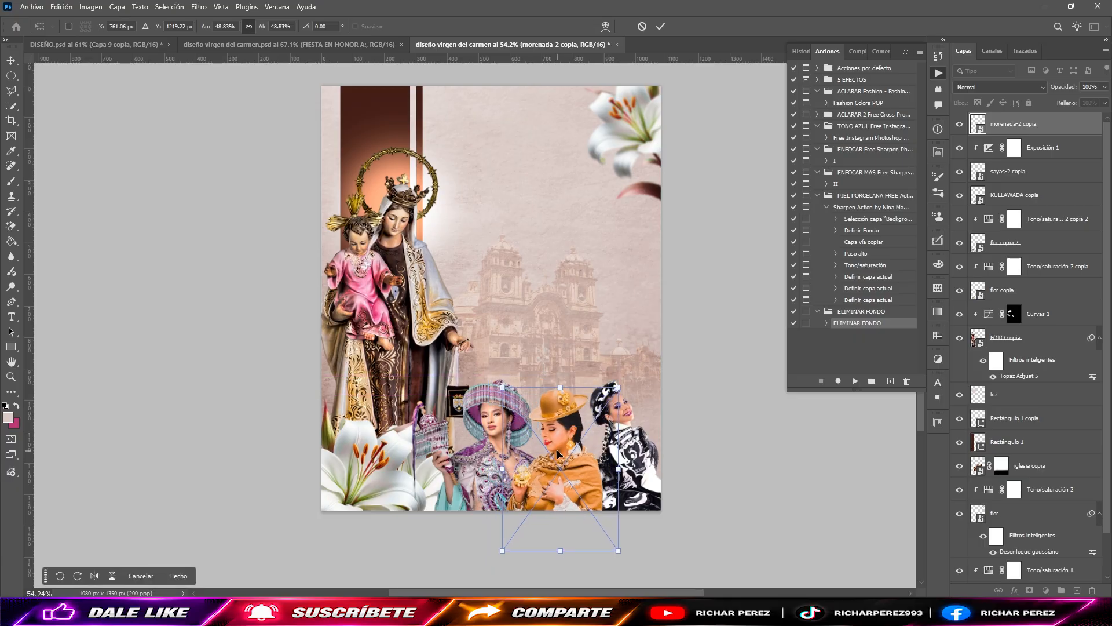
pyautogui.press('Right')
pyautogui.press('Right')
pyautogui.press('Right')
pyautogui.press('Right')
pyautogui.press('Right')
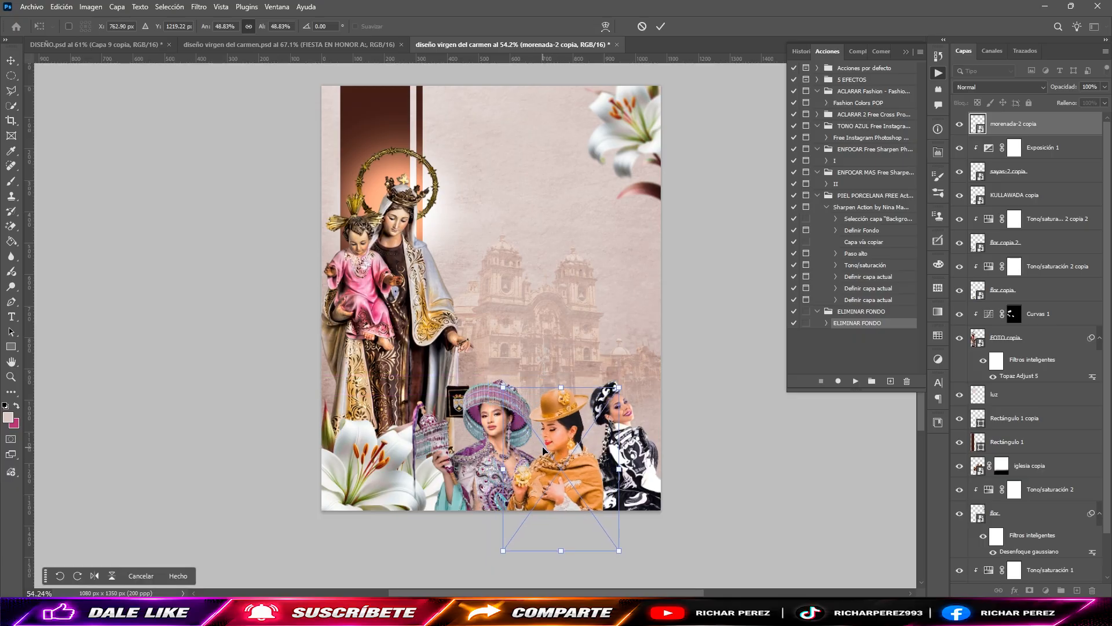
pyautogui.press('Return')
pyautogui.press('b')
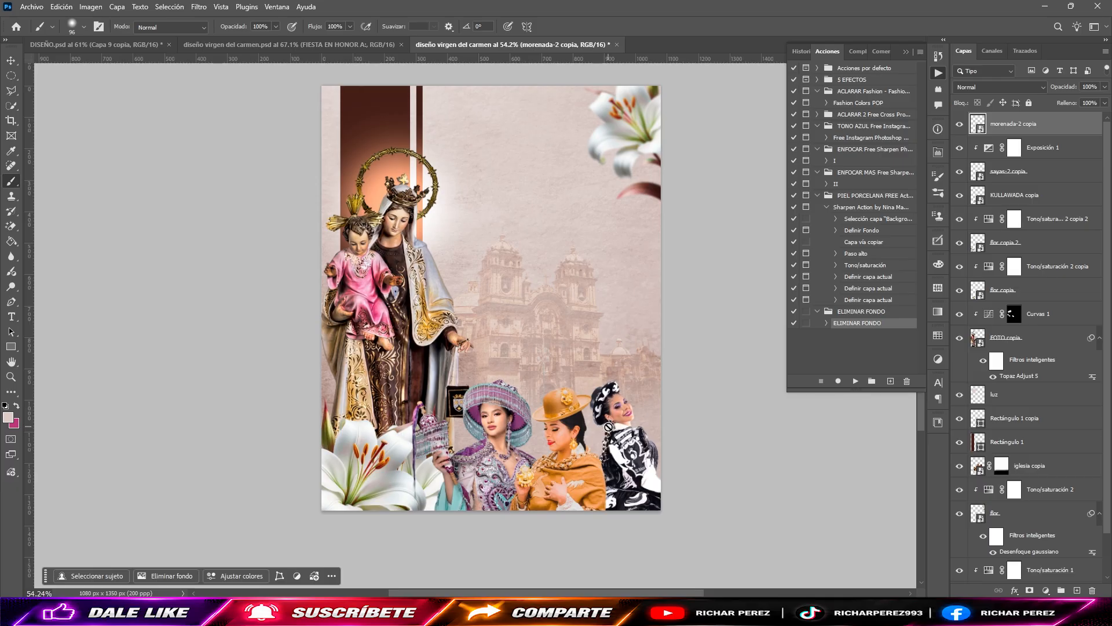
# Step: Enlarge the sayas-2 dancer slightly, adjust her position in the lower right corner, and nudge the morenada-2 dancer slightly left
pyautogui.keyDown('ctrl'); pyautogui.click(634, 457); pyautogui.keyUp('ctrl')
pyautogui.hotkey('ctrl', 't')
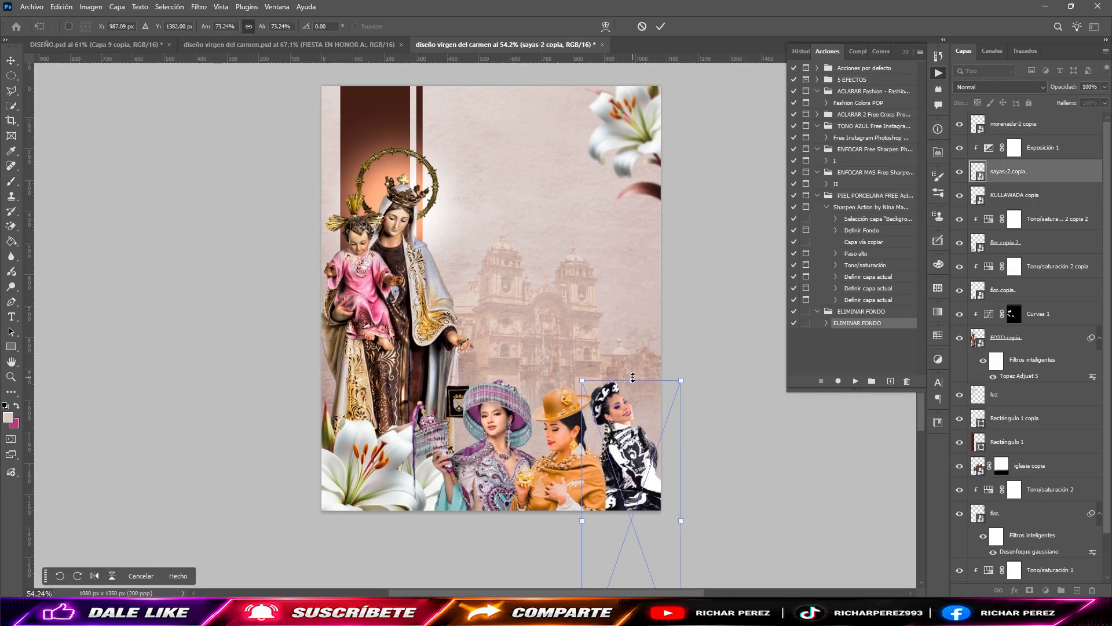
pyautogui.moveTo(633, 377); pyautogui.dragTo(632, 360)
pyautogui.moveTo(628, 437)
pyautogui.mouseDown()
pyautogui.moveTo(638, 444)
pyautogui.moveTo(629, 441)
pyautogui.mouseUp()
pyautogui.press('Return')
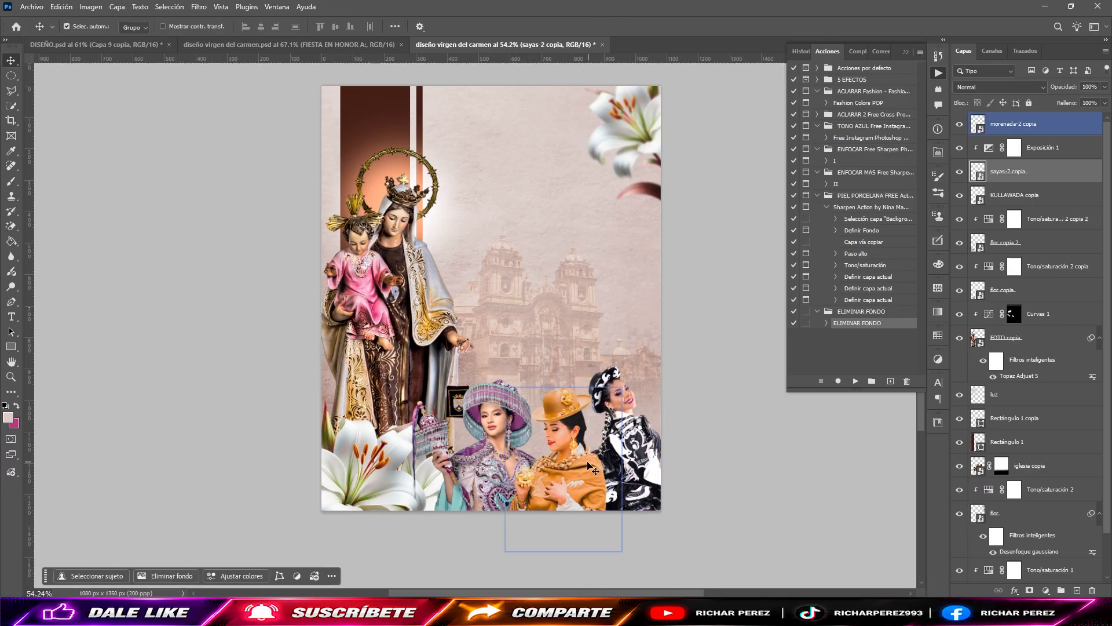
pyautogui.click(586, 461)
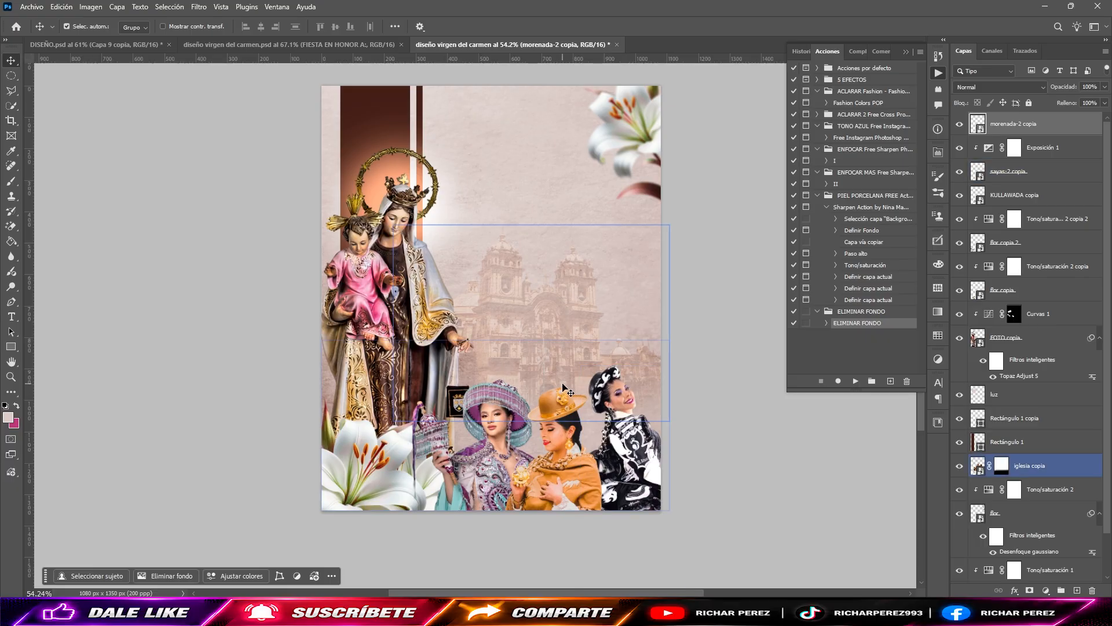
# Step: Duplicate the lily in the flyer's upper right corner together with its Tono/saturación 2 adjustment layer
pyautogui.click(648, 123)
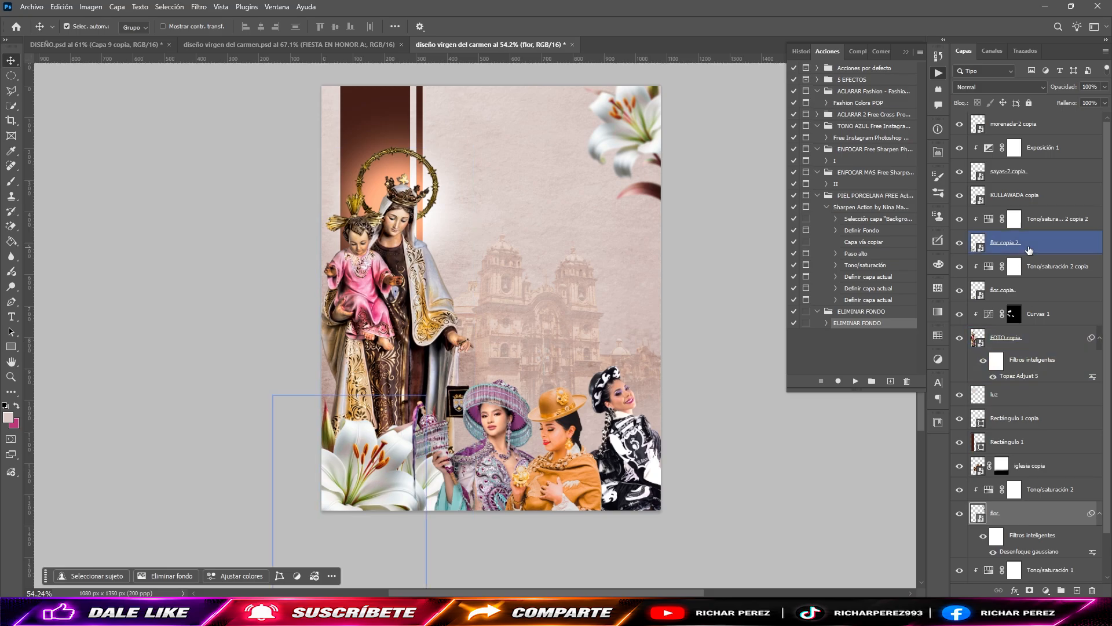
pyautogui.keyDown('ctrl'); pyautogui.click(1065, 507); pyautogui.keyUp('ctrl')
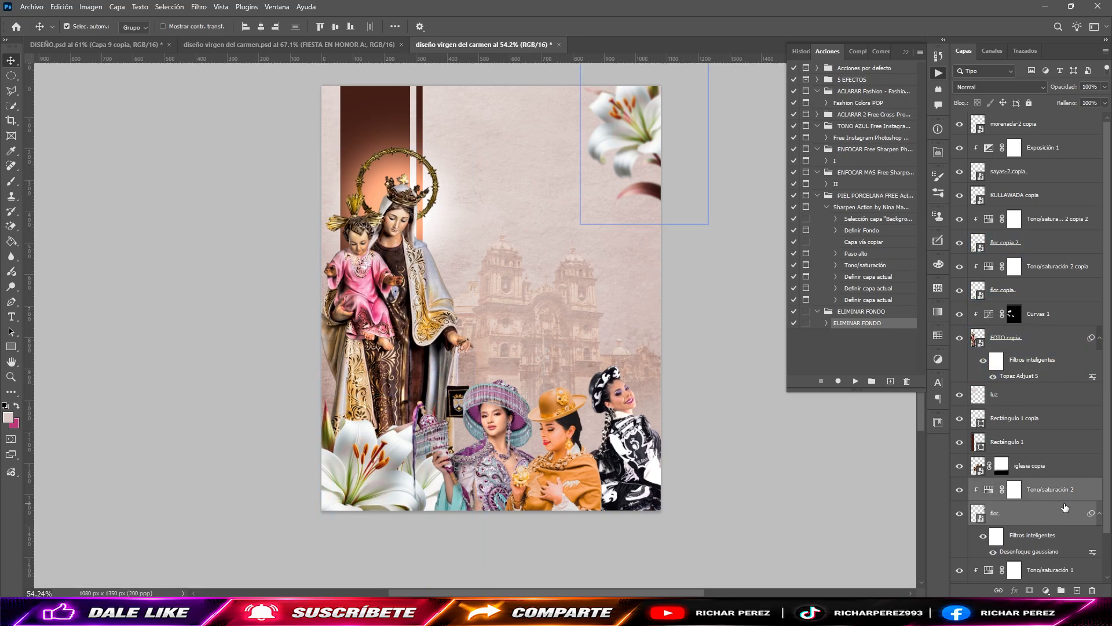
pyautogui.click(1071, 422)
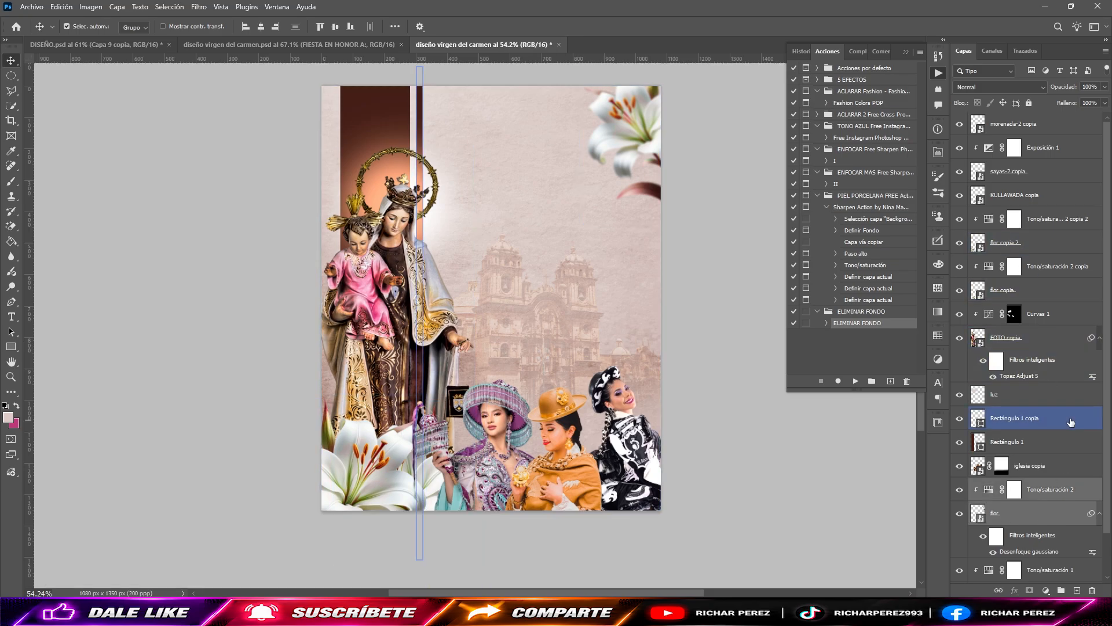
pyautogui.hotkey('ctrl', 'j')
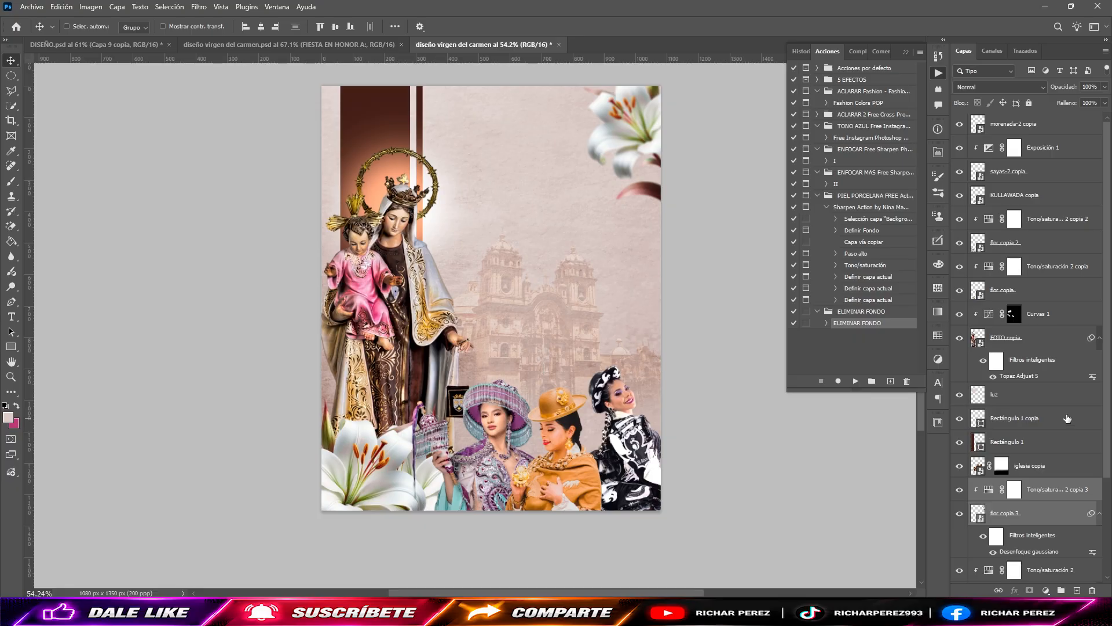
# Step: Move the lily copy down to the flyer's right edge above the black-and-white dancer, and rotate it so it is partly cropped
pyautogui.hotkey('ctrl', 't')
pyautogui.click(563, 244)
pyautogui.moveTo(630, 200); pyautogui.dragTo(670, 421)
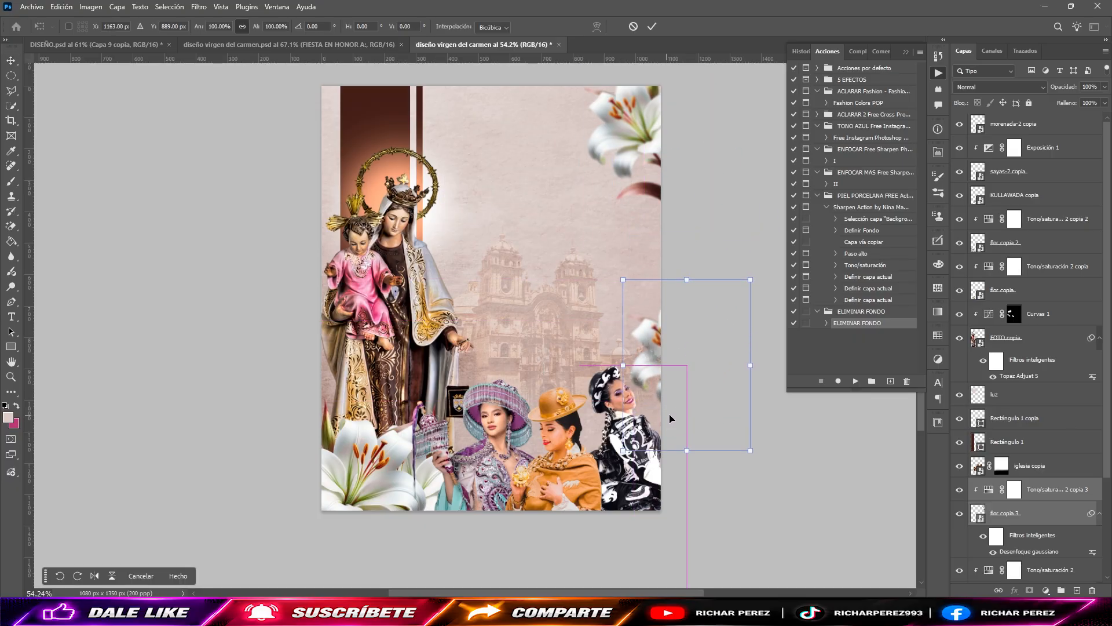
pyautogui.moveTo(768, 460); pyautogui.dragTo(677, 508)
pyautogui.moveTo(675, 417); pyautogui.dragTo(682, 412)
pyautogui.moveTo(757, 427); pyautogui.dragTo(879, 358)
pyautogui.press('Return')
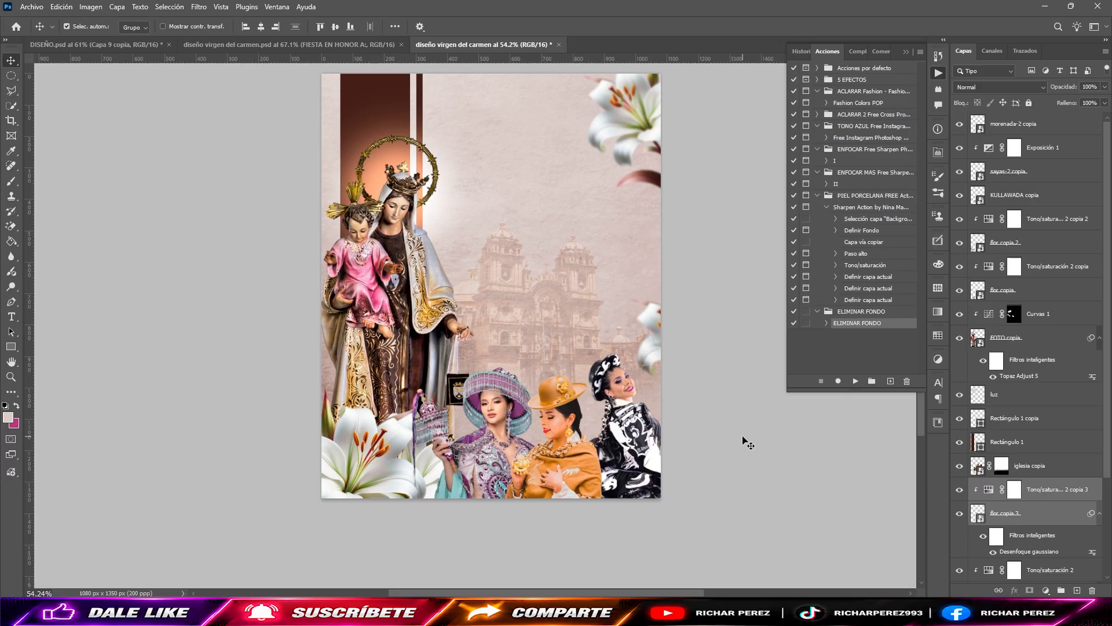
# Step: Add a new empty layer above morenada-2 copia and activate the Brush tool
pyautogui.click(503, 433)
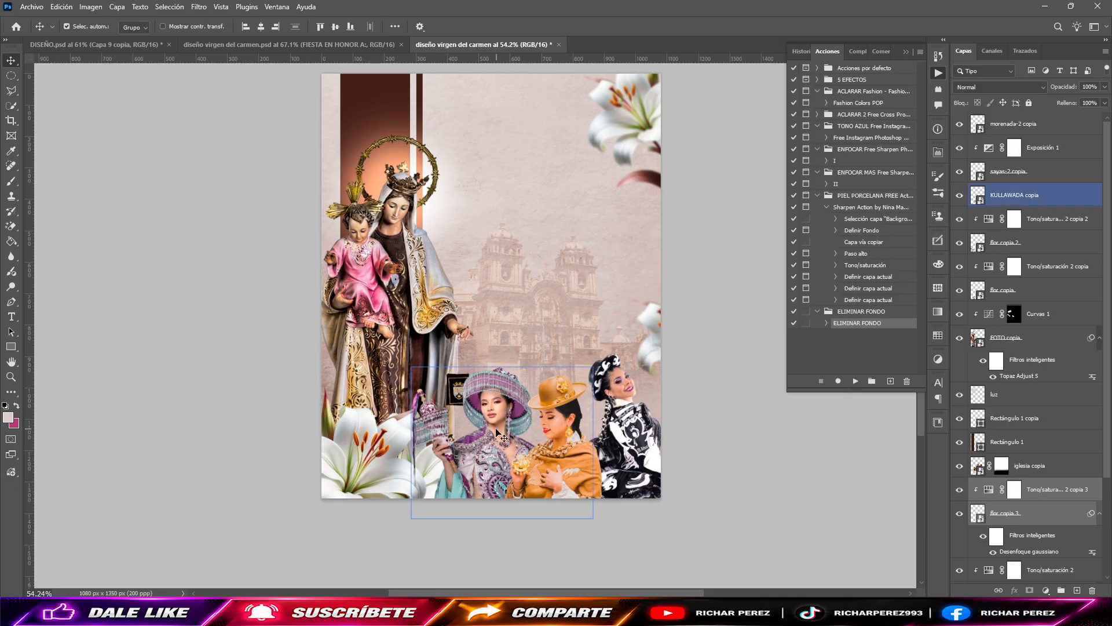
pyautogui.click(480, 433)
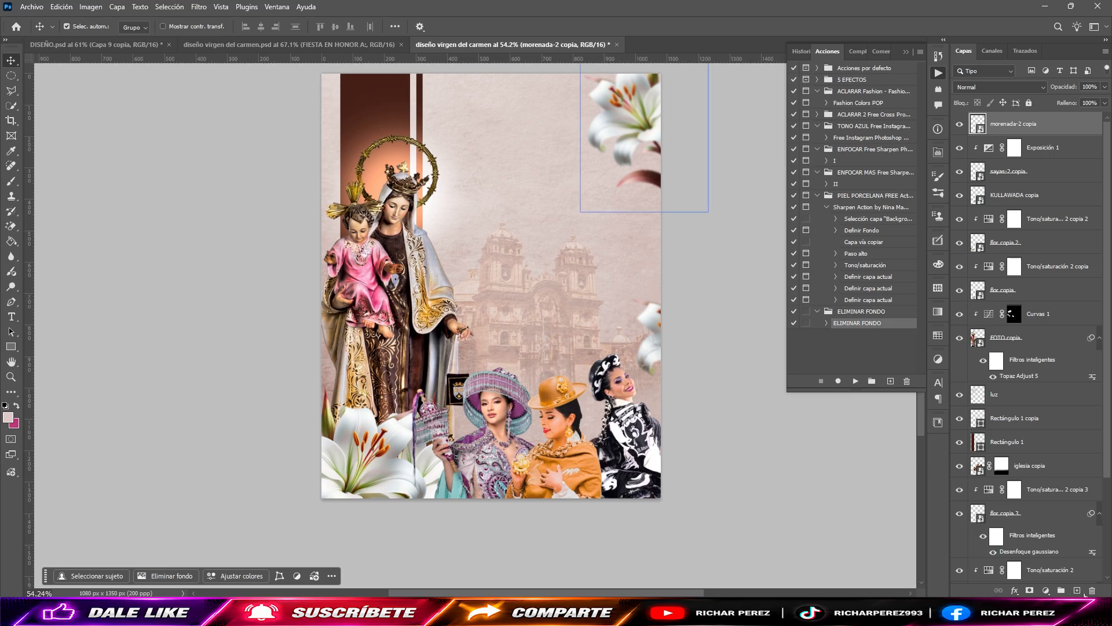
pyautogui.click(1077, 590)
pyautogui.press('b')
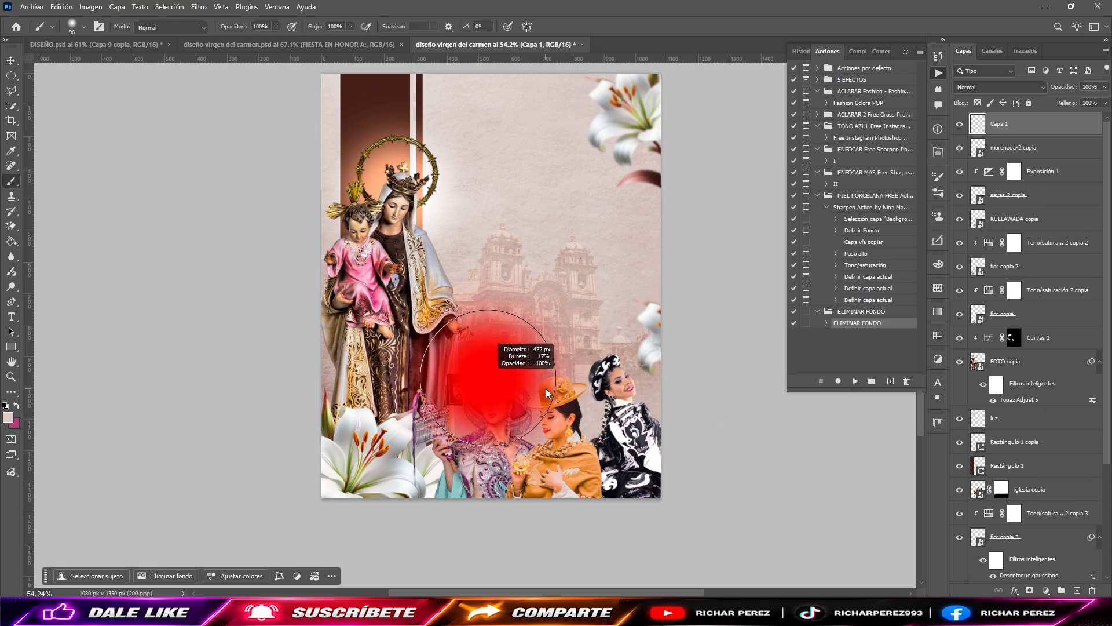
pyautogui.keyDown('alt'); pyautogui.click(596, 328); pyautogui.keyUp('alt')
pyautogui.moveTo(687, 518); pyautogui.dragTo(94, 507)
pyautogui.hotkey('ctrl', 'z')
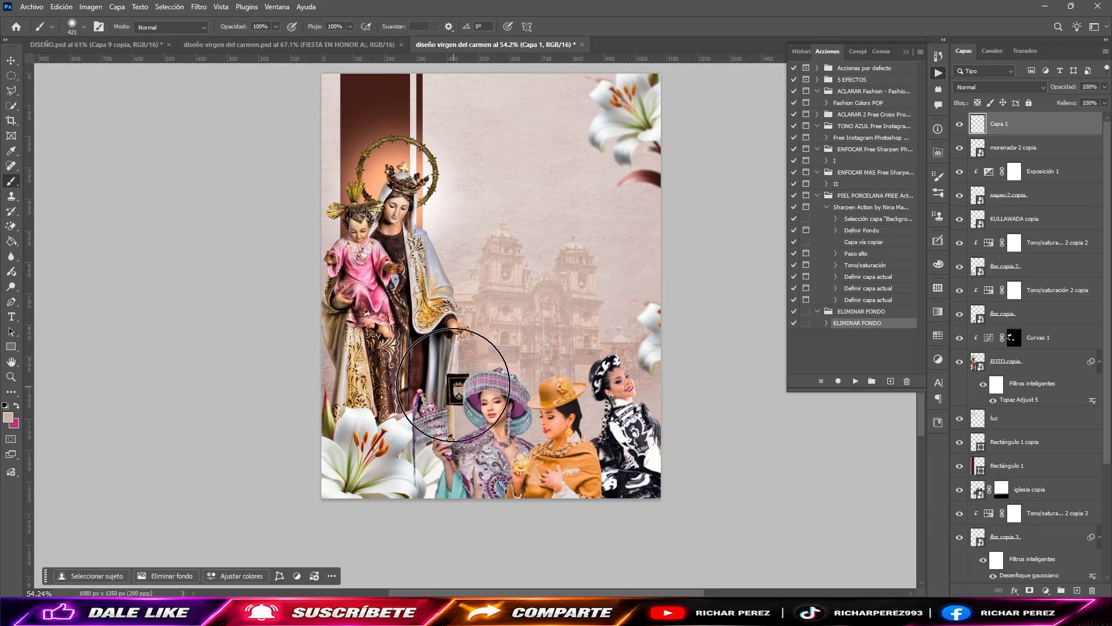
# Step: Sample the light paper tone and brush a soft fade across the flyer's lower edge, over the lilies and the dancers' lower bodies
pyautogui.keyDown('alt'); pyautogui.click(494, 124); pyautogui.keyUp('alt')
pyautogui.moveTo(715, 551)
pyautogui.mouseDown()
pyautogui.moveTo(149, 534)
pyautogui.moveTo(767, 518)
pyautogui.mouseUp()
pyautogui.moveTo(635, 486); pyautogui.dragTo(655, 497)
pyautogui.click(685, 467)
pyautogui.moveTo(273, 472)
pyautogui.mouseDown()
pyautogui.moveTo(566, 537)
pyautogui.moveTo(857, 547)
pyautogui.mouseUp()
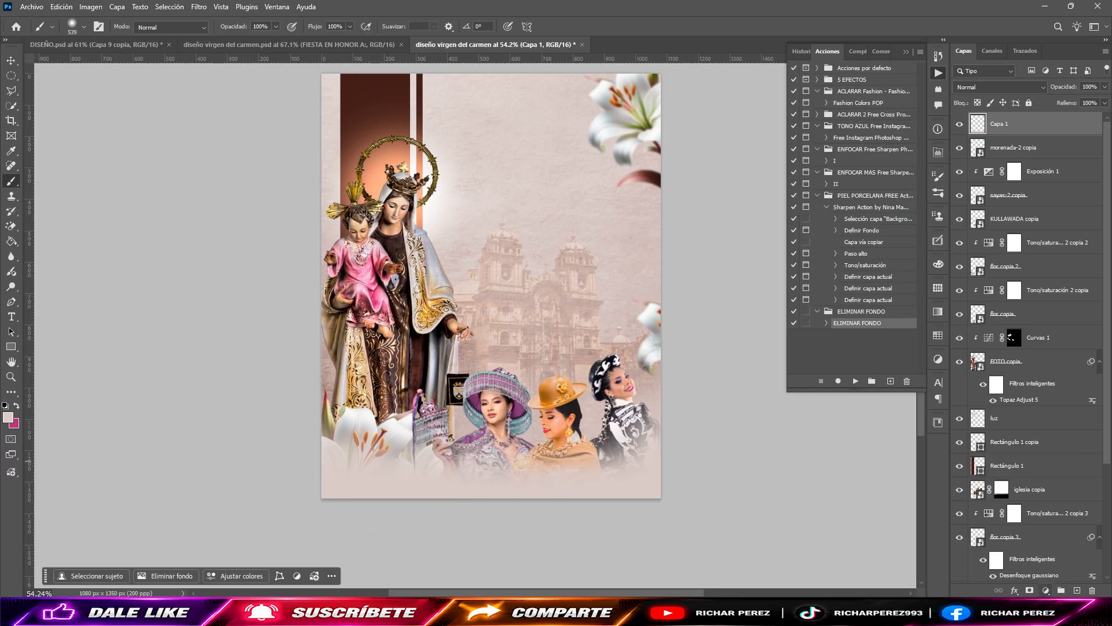
# Step: Add a Color uniforme fill layer above Capa 1 with the dark brown colour 281510
pyautogui.click(1046, 591)
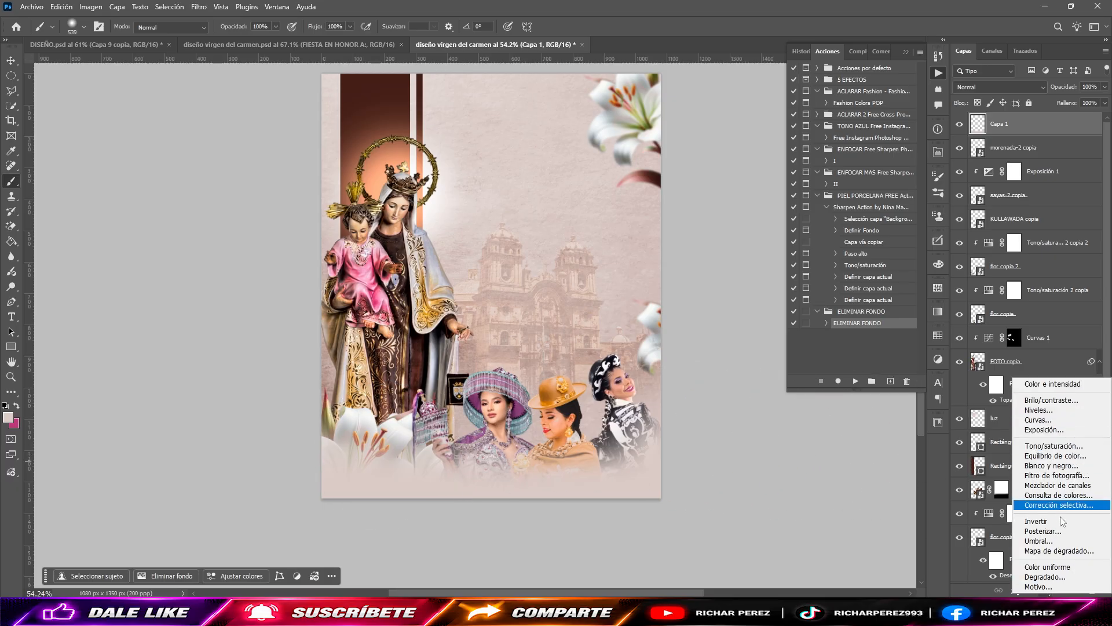
pyautogui.click(1048, 566)
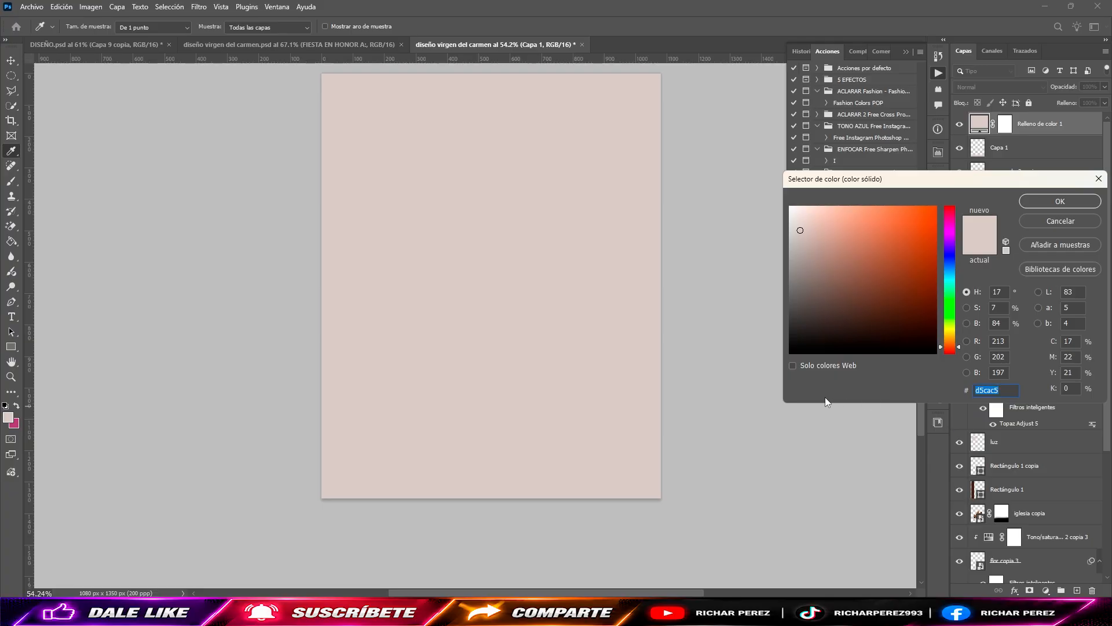
pyautogui.write('281')
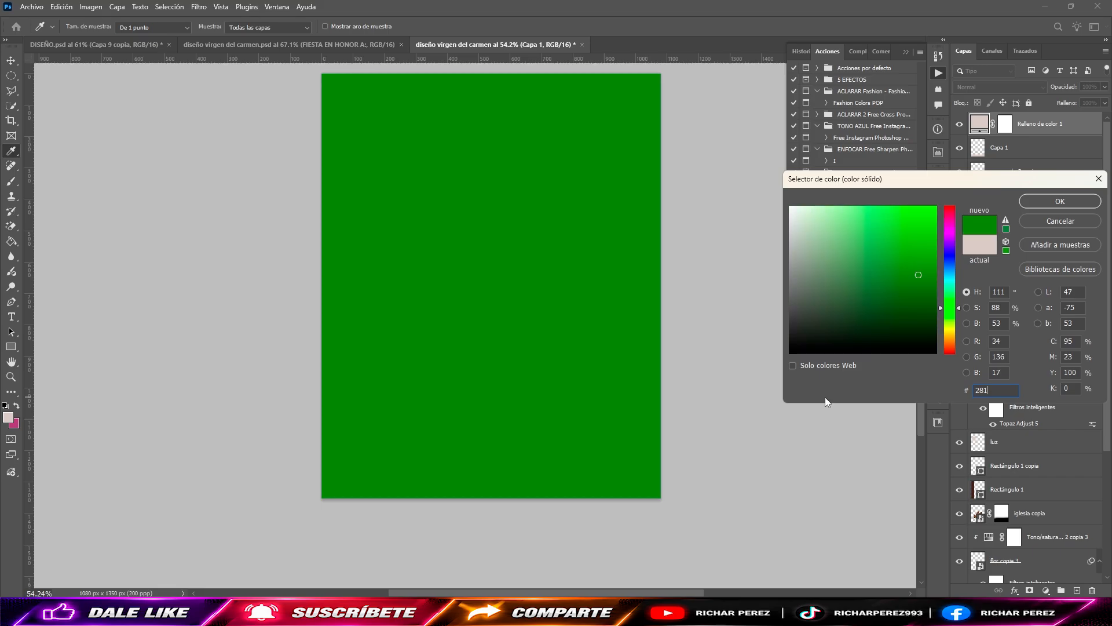
pyautogui.write('510')
pyautogui.press('Return')
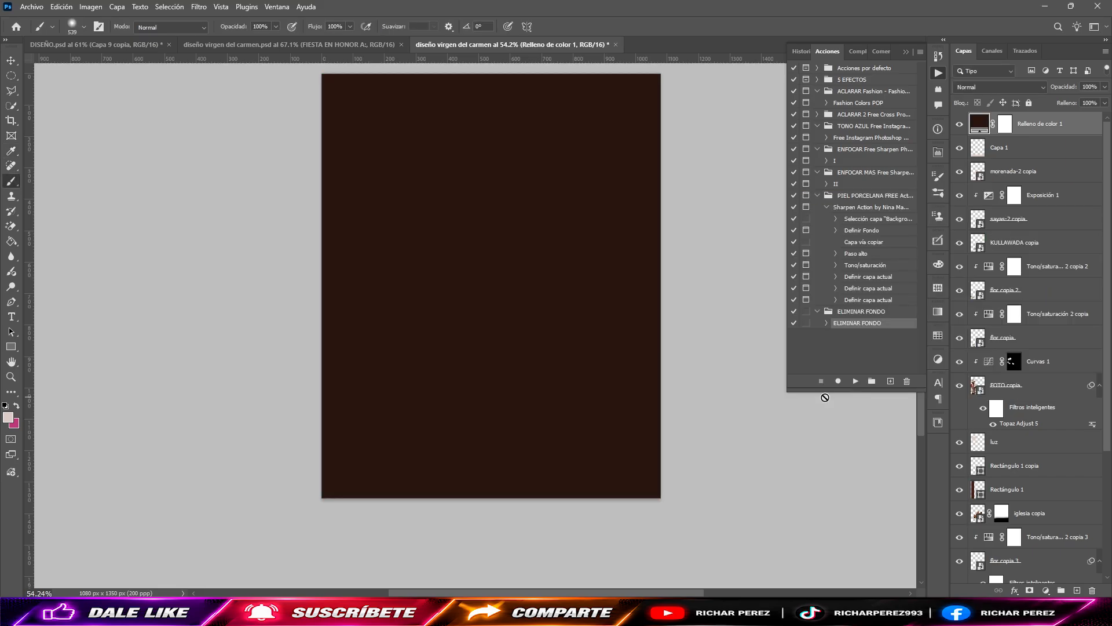
# Step: Set the dark brown fill layer's blend mode to Luz suave and invert its mask to black
pyautogui.click(985, 88)
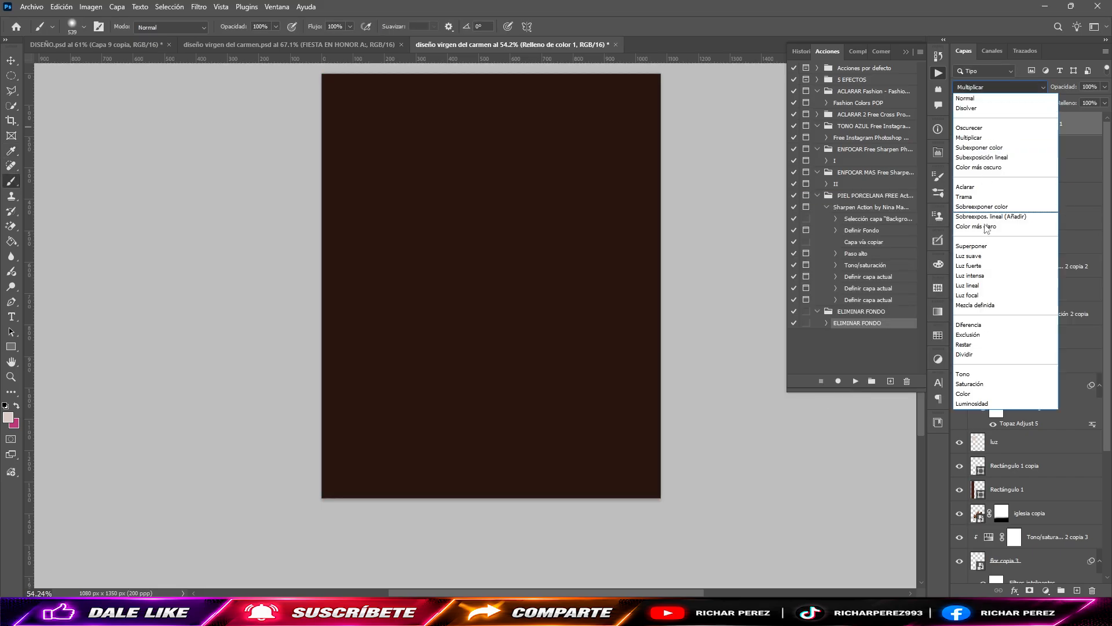
pyautogui.click(969, 256)
pyautogui.click(999, 124)
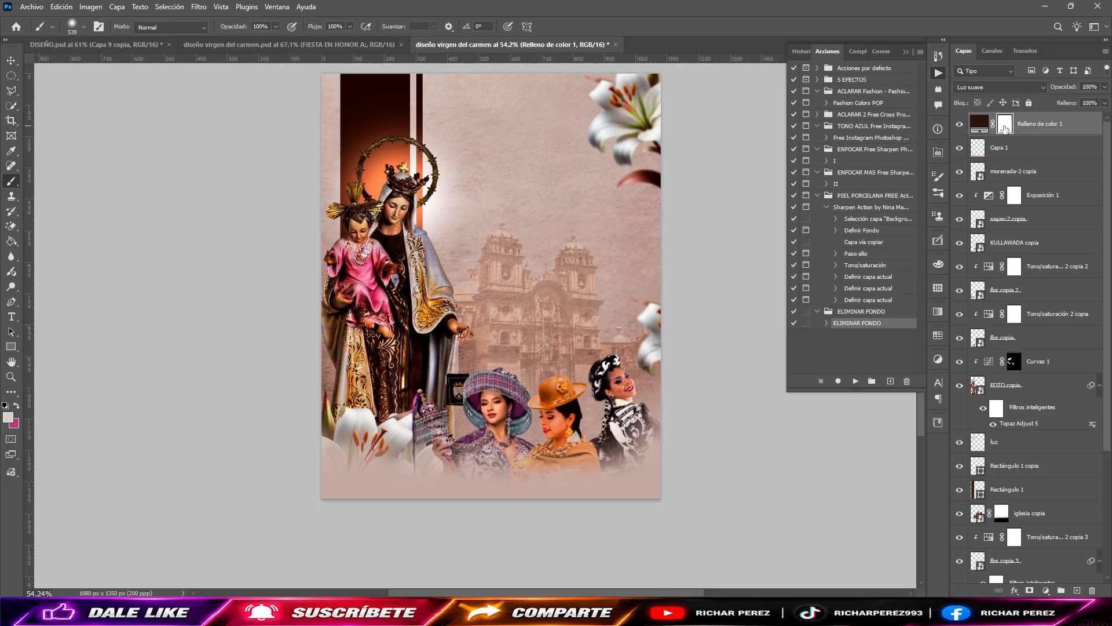
pyautogui.hotkey('ctrl', 'i')
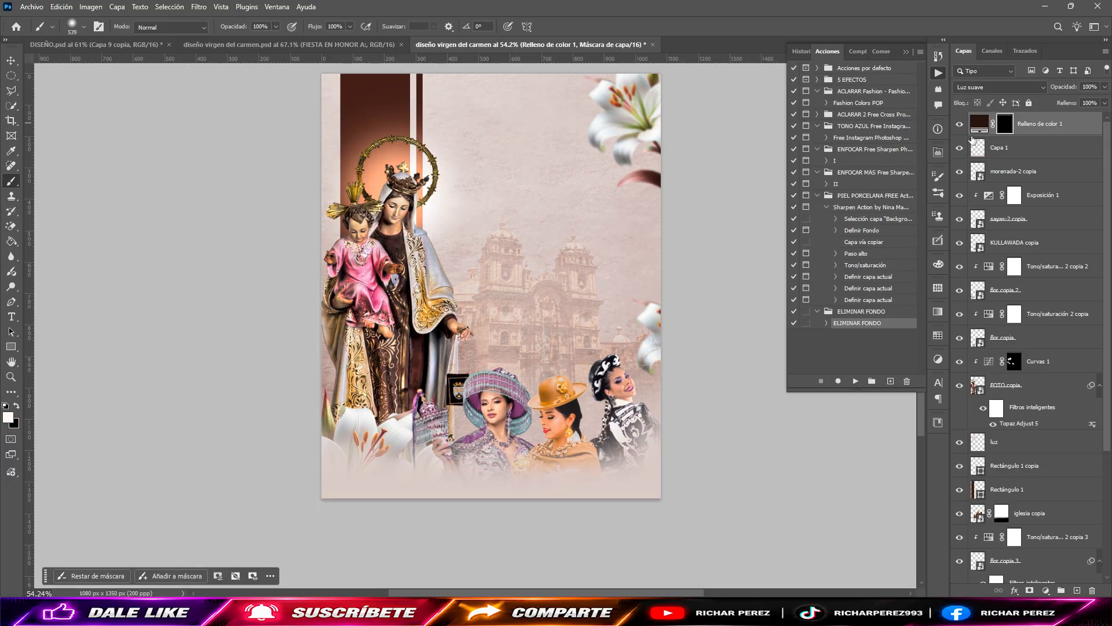
# Step: Paint white on the fill layer's mask along the flyer's right, left and lower edges to darken them softly
pyautogui.scroll(-2, 492, 342)
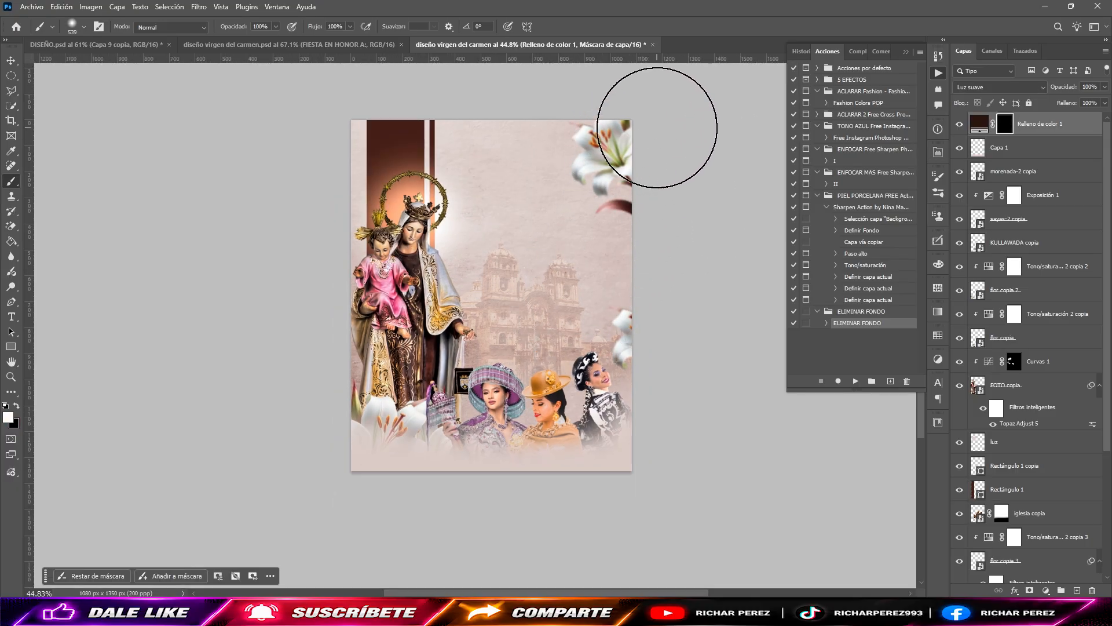
pyautogui.moveTo(630, 153)
pyautogui.mouseDown()
pyautogui.moveTo(613, 153)
pyautogui.moveTo(666, 437)
pyautogui.moveTo(665, 509)
pyautogui.mouseUp()
pyautogui.click(659, 126)
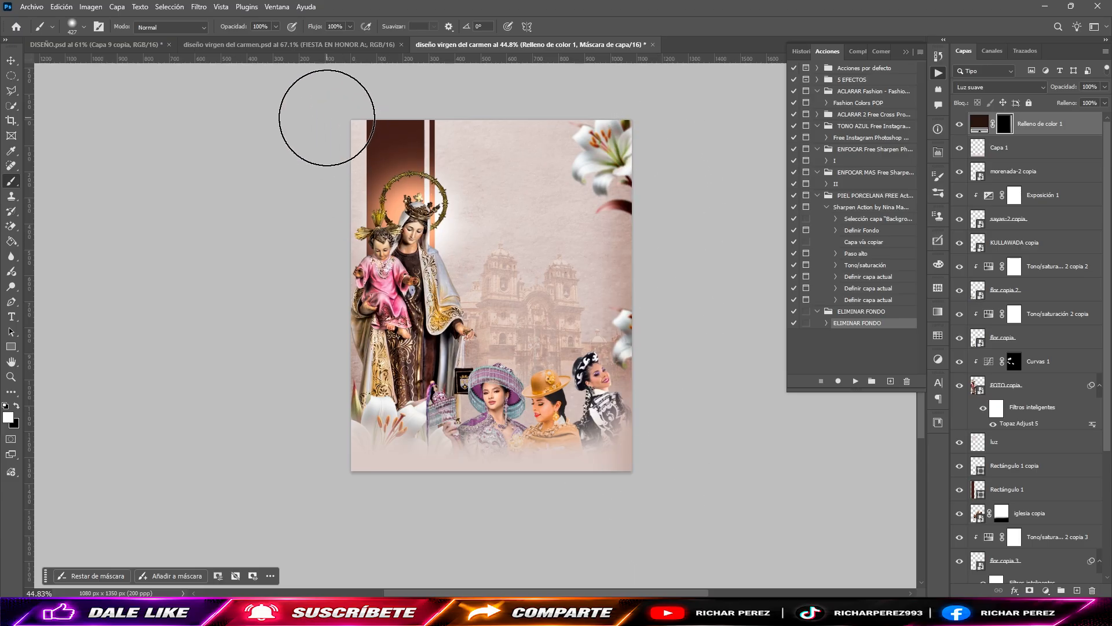
pyautogui.moveTo(327, 117); pyautogui.dragTo(298, 521)
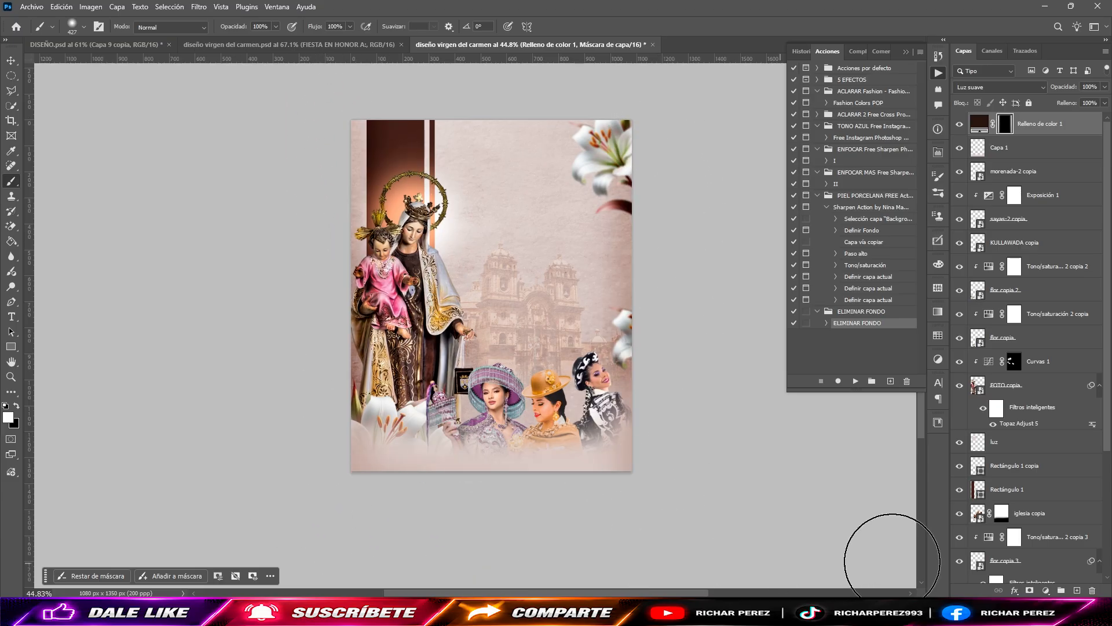
pyautogui.moveTo(732, 516); pyautogui.dragTo(280, 505)
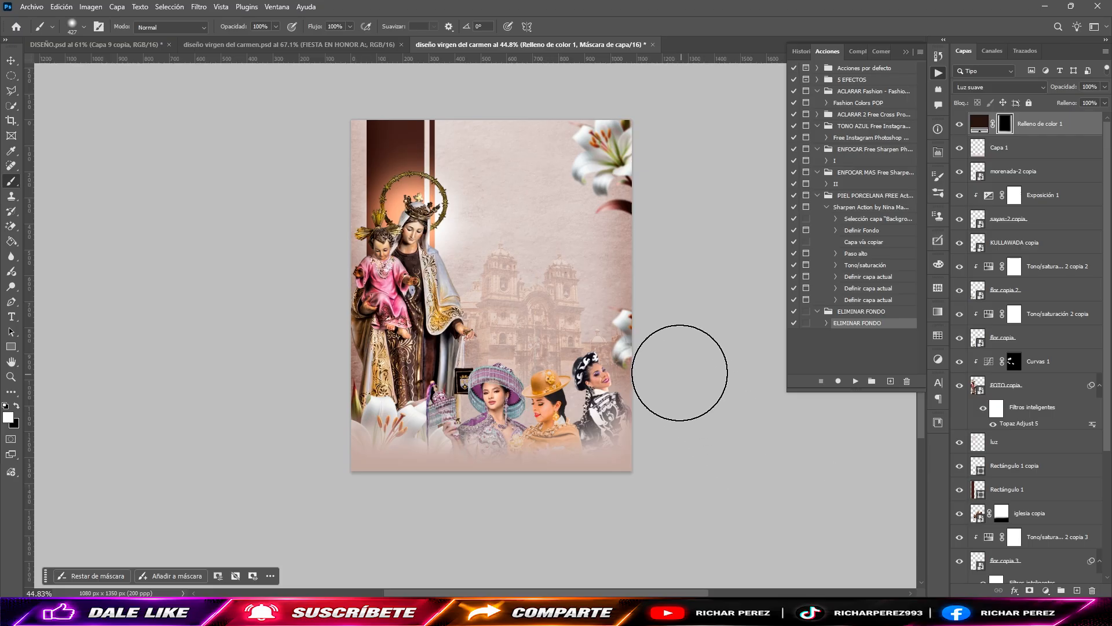
pyautogui.scroll(3, 578, 173)
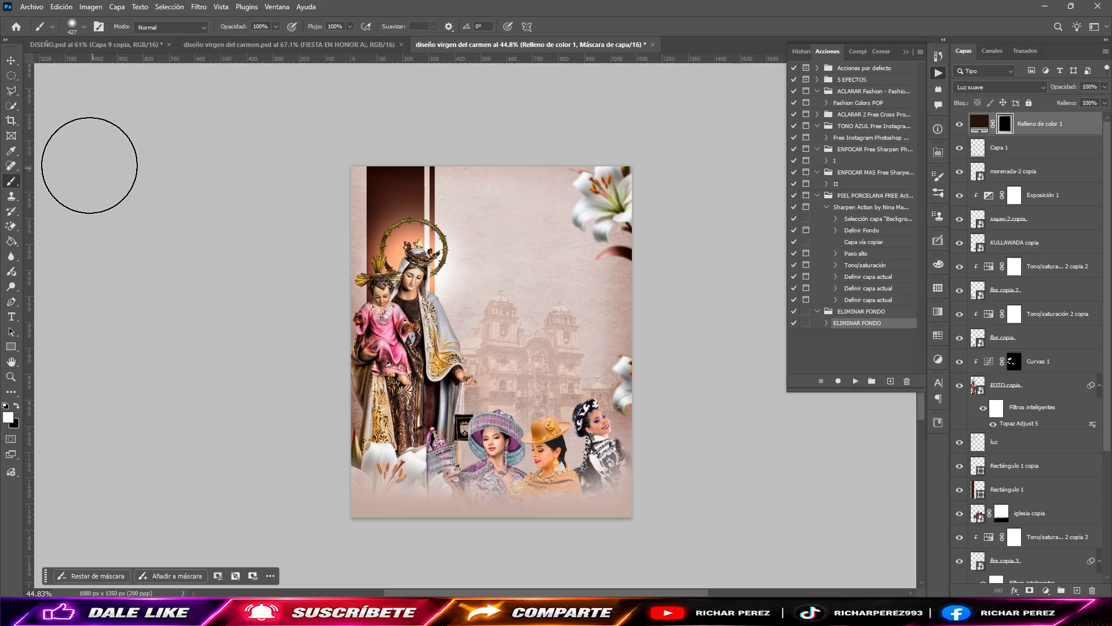
# Step: Copy the layers from Consulta de colores 1 down to FIESTA EN HONOR A: from diseño virgen del carmen.psd into the new flyer
pyautogui.click(225, 41)
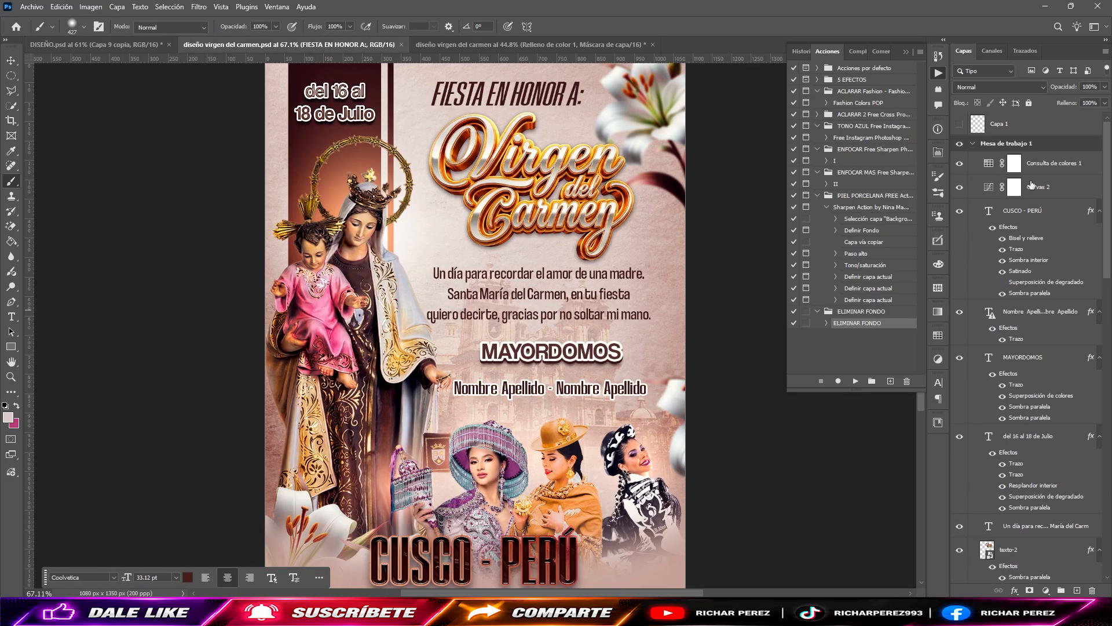
pyautogui.click(1050, 220)
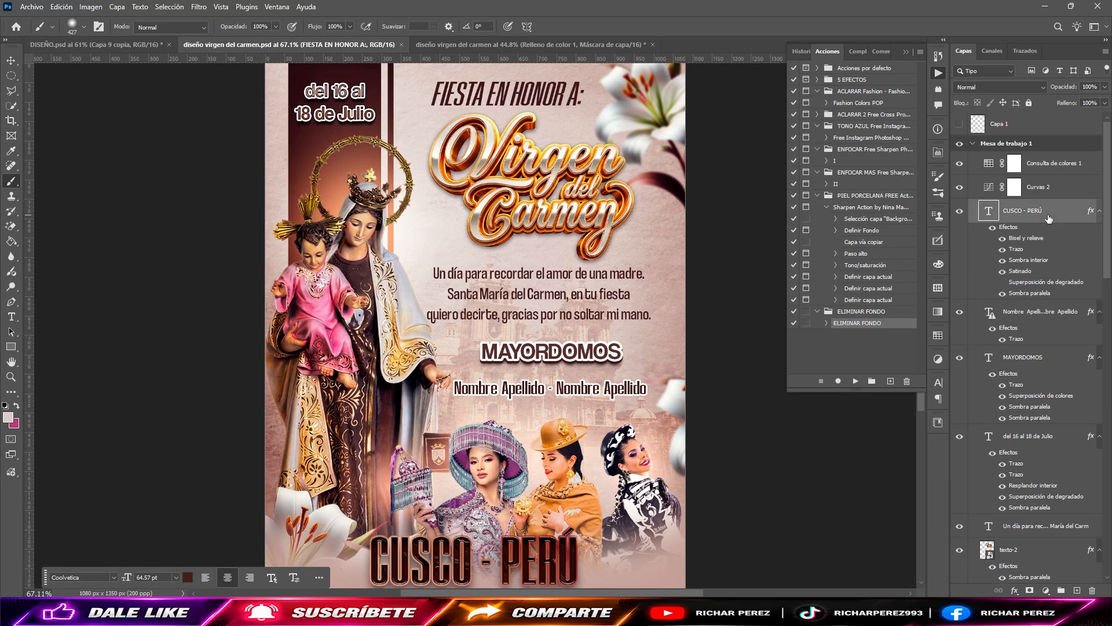
pyautogui.click(1053, 166)
pyautogui.scroll(-3, 1047, 290)
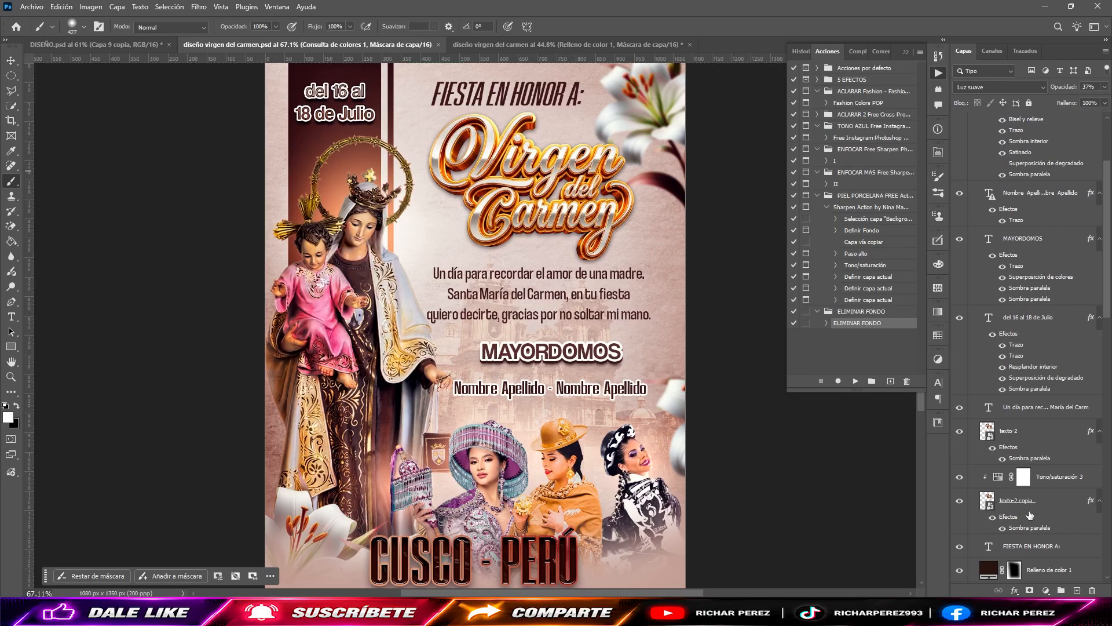
pyautogui.keyDown('shift'); pyautogui.click(1032, 546); pyautogui.keyUp('shift')
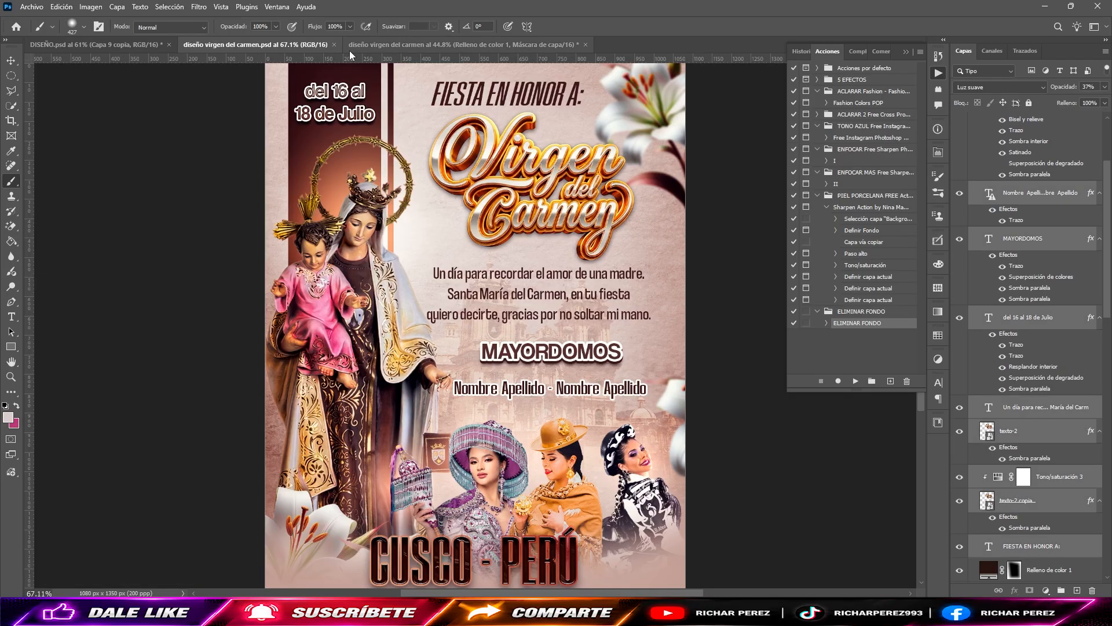
pyautogui.click(420, 40)
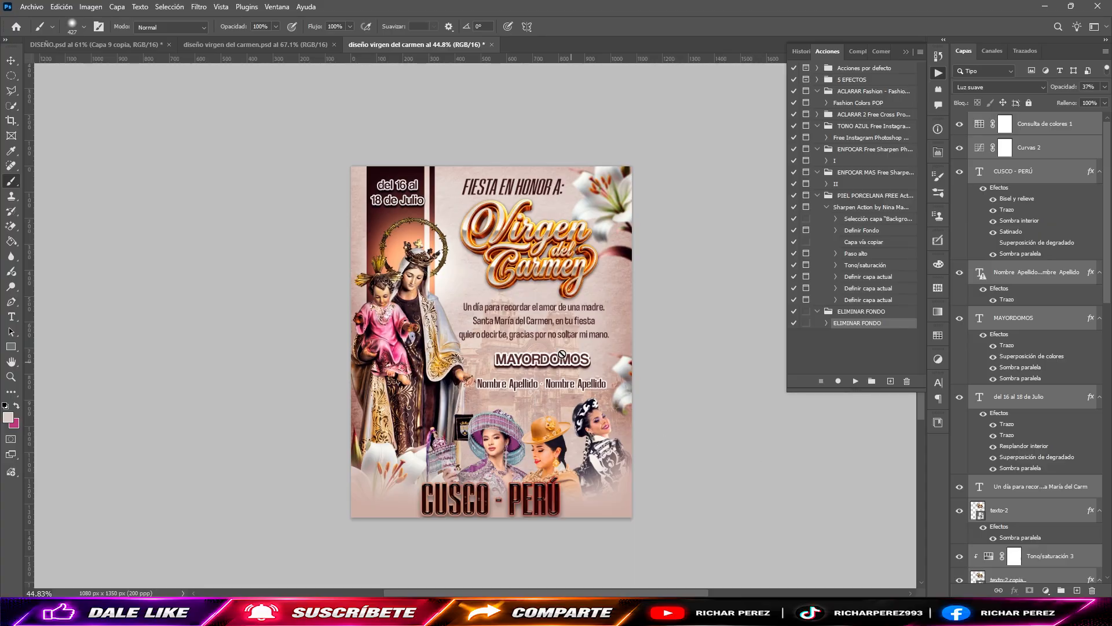
# Step: Deselect the copied layers, activate the Move tool and examine the flyer's texts from the title down to the lower edge
pyautogui.click(778, 485)
pyautogui.click(548, 226)
pyautogui.press('v')
pyautogui.click(601, 153)
pyautogui.click(527, 248)
pyautogui.scroll(3, 542, 285)
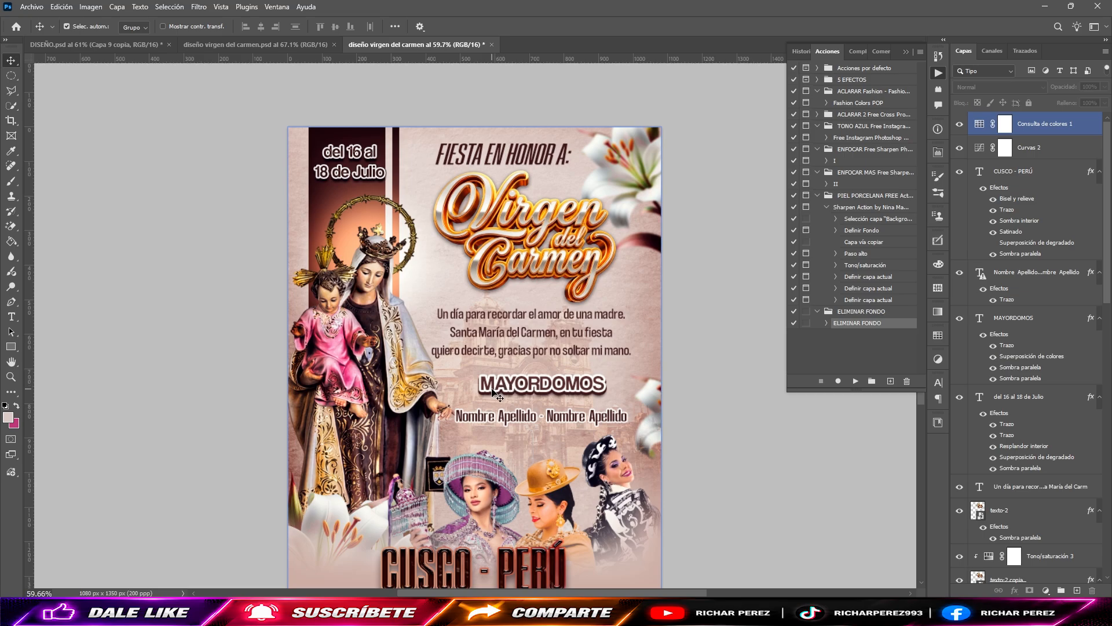
pyautogui.scroll(-3, 495, 406)
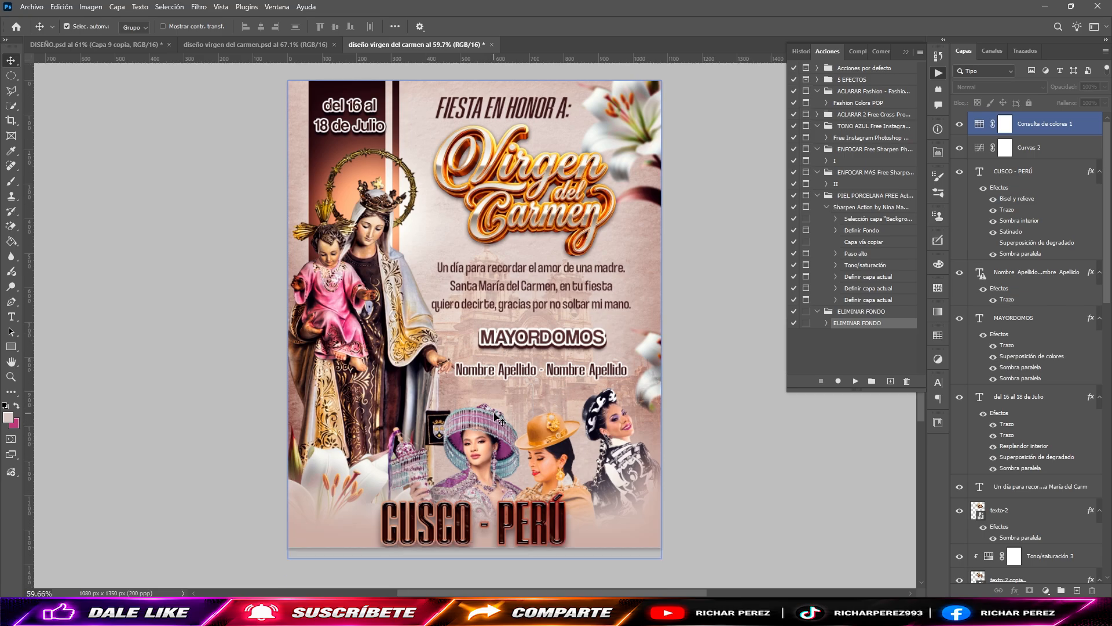
pyautogui.scroll(-1, 496, 422)
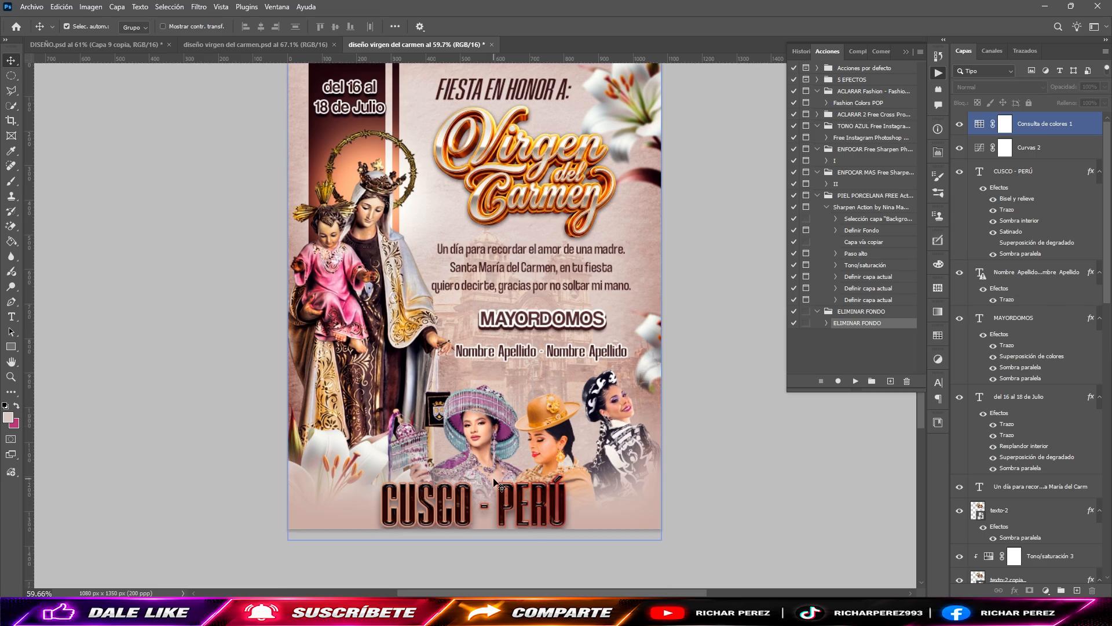
# Step: Select the CUSCO - PERÚ text layer and nudge it slightly upward
pyautogui.click(469, 504)
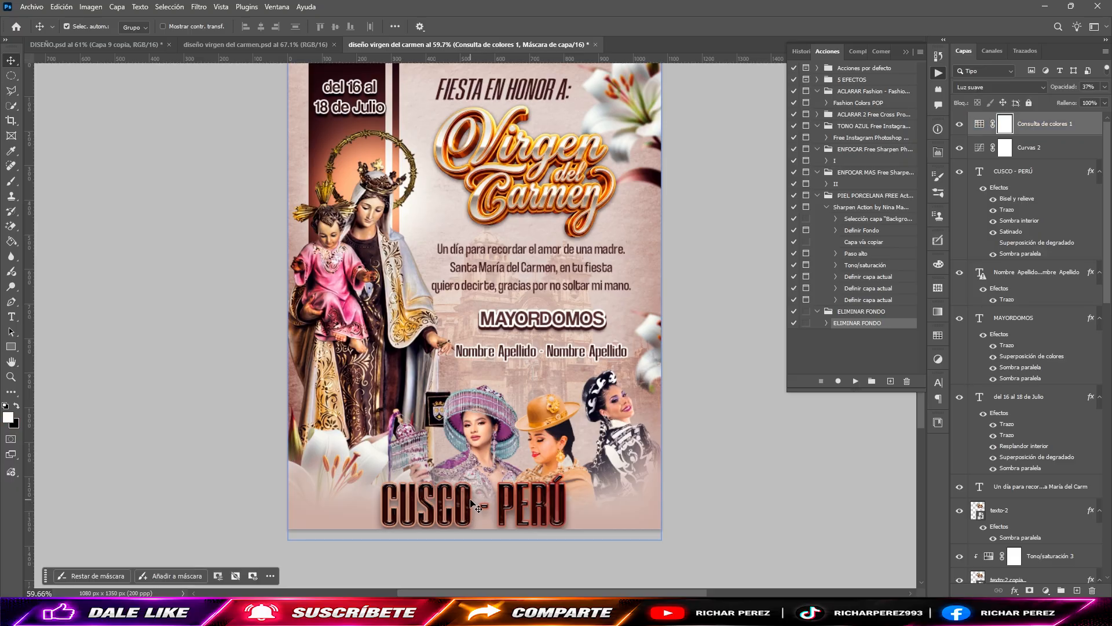
pyautogui.click(1038, 176)
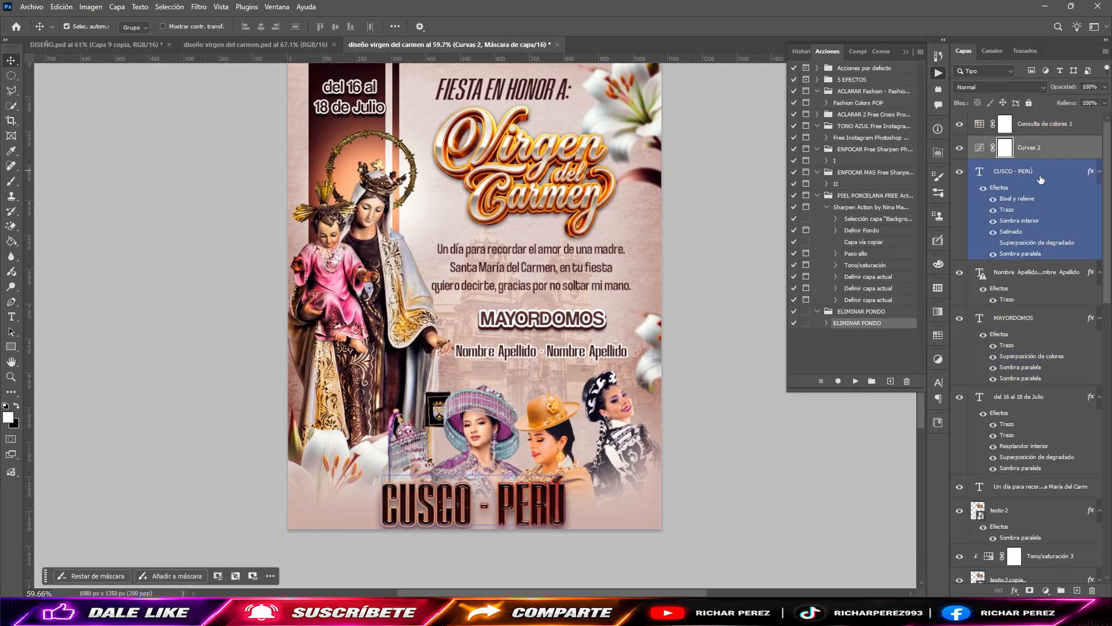
pyautogui.press('Up')
pyautogui.press('Up')
pyautogui.press('Up')
pyautogui.press('Up')
pyautogui.press('Up')
pyautogui.press('Up')
pyautogui.press('Up')
pyautogui.press('Up')
pyautogui.press('Up')
pyautogui.press('Up')
pyautogui.press('Up')
pyautogui.press('Up')
pyautogui.press('Up')
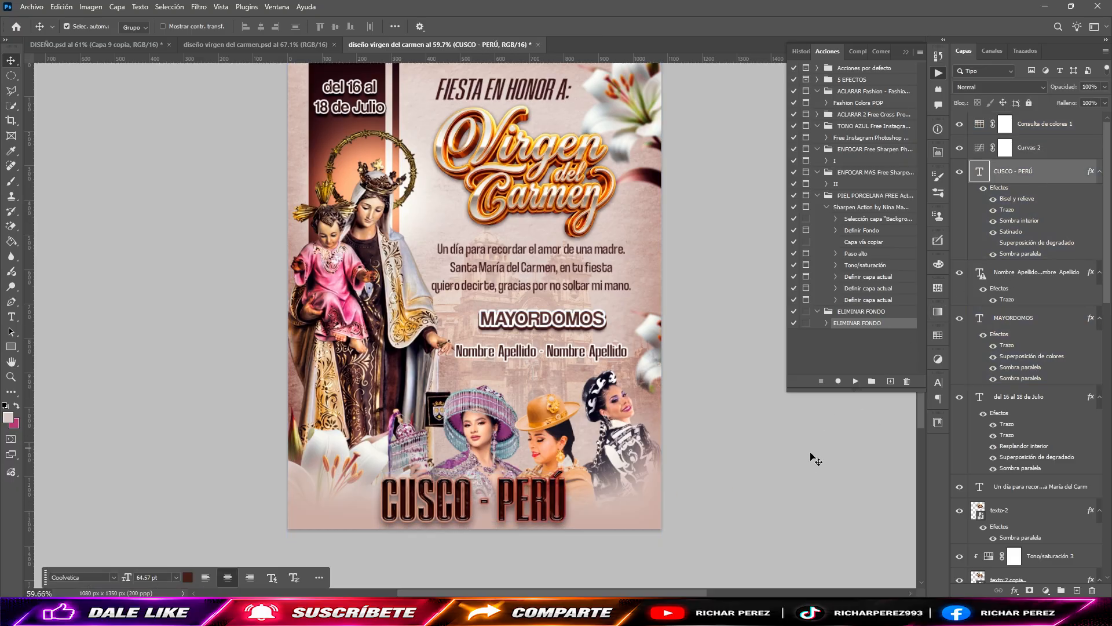
# Step: Open the Curvas 2 adjustment's settings, inspect its Azul channel curve and check the layer's effect on the flyer
pyautogui.click(980, 150)
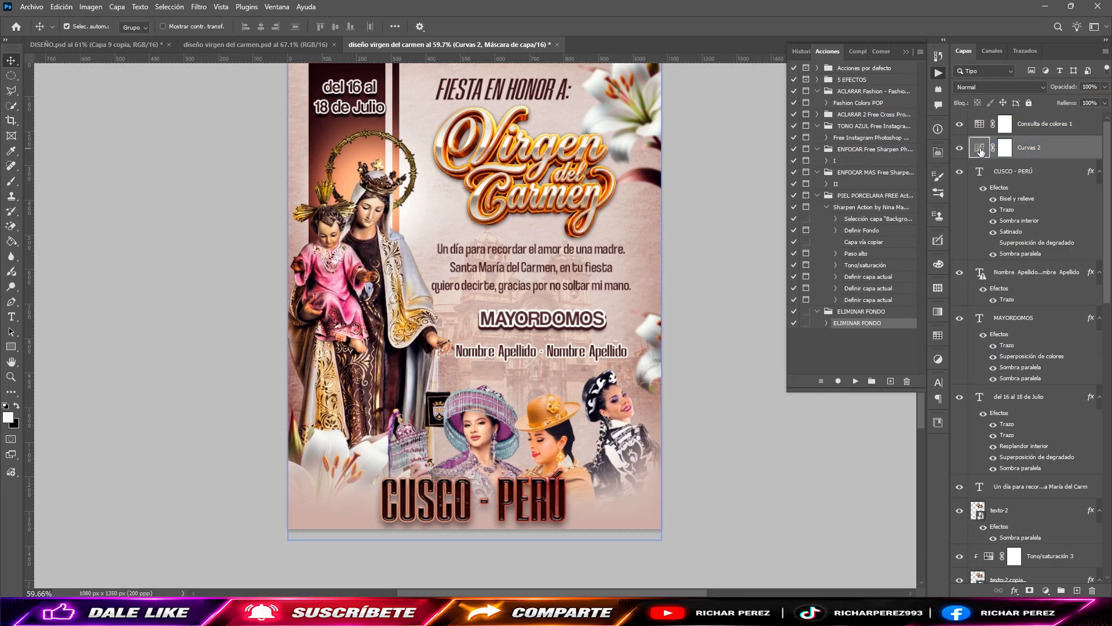
pyautogui.doubleClick(980, 149)
pyautogui.click(823, 202)
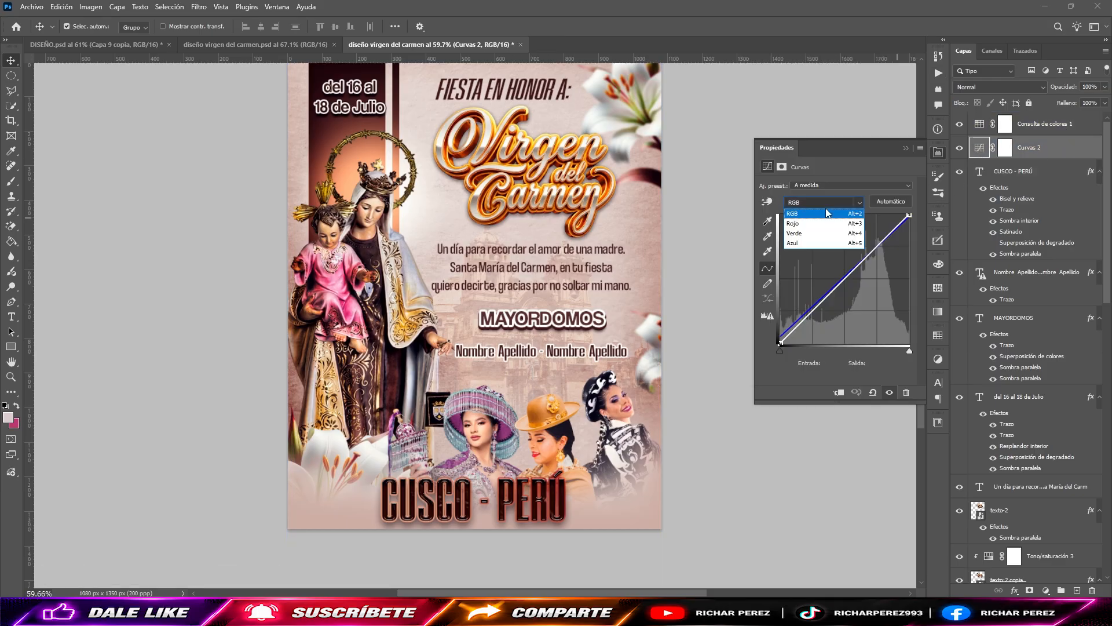
pyautogui.click(800, 244)
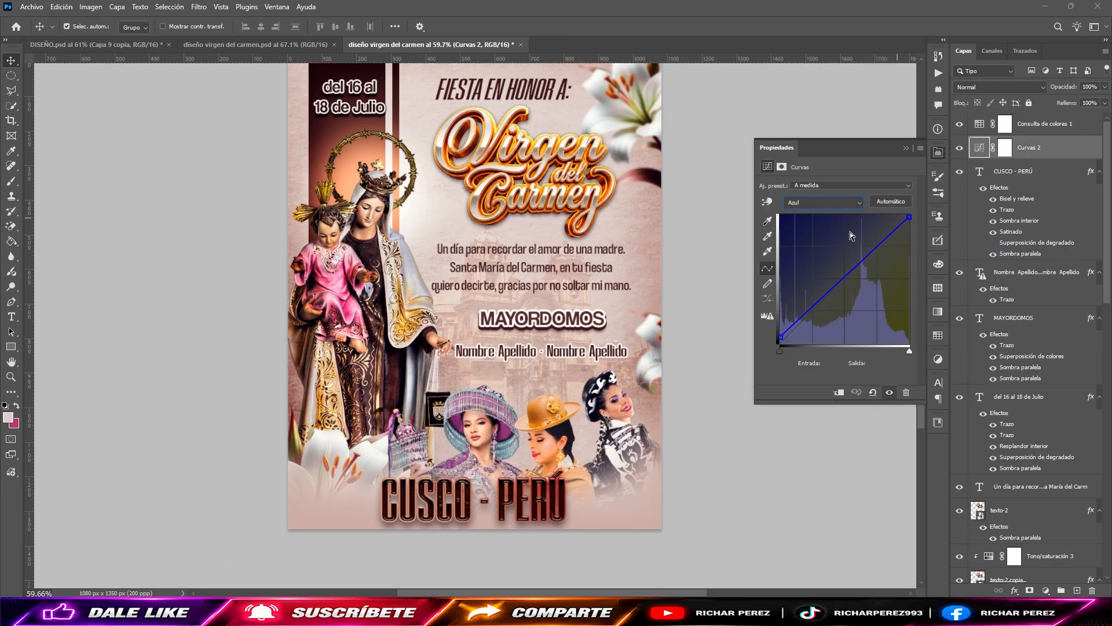
pyautogui.click(960, 149)
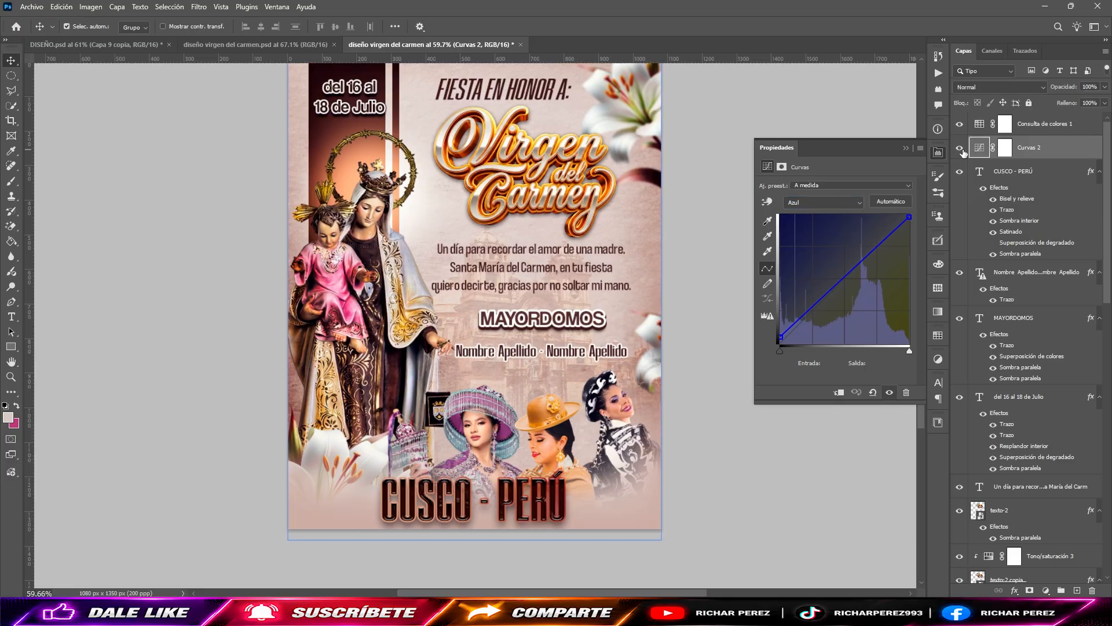
# Step: Set the Consulta de colores 1 layer to the FallColors 3DLUT file and the Luz suave blend mode, then close its properties
pyautogui.click(988, 125)
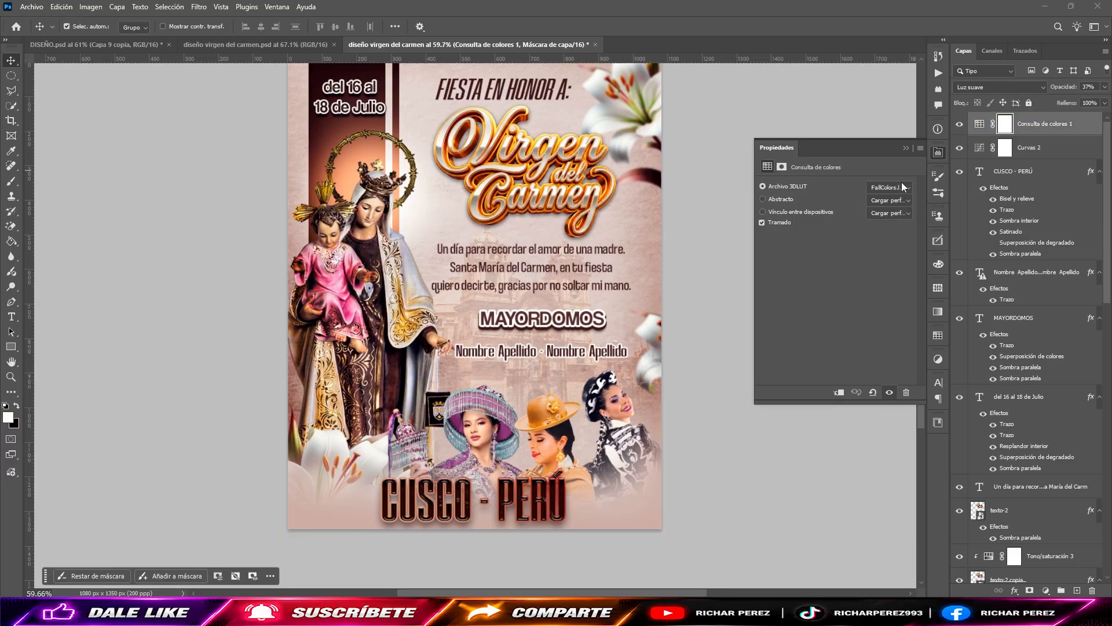
pyautogui.click(898, 186)
pyautogui.click(892, 322)
pyautogui.click(1000, 87)
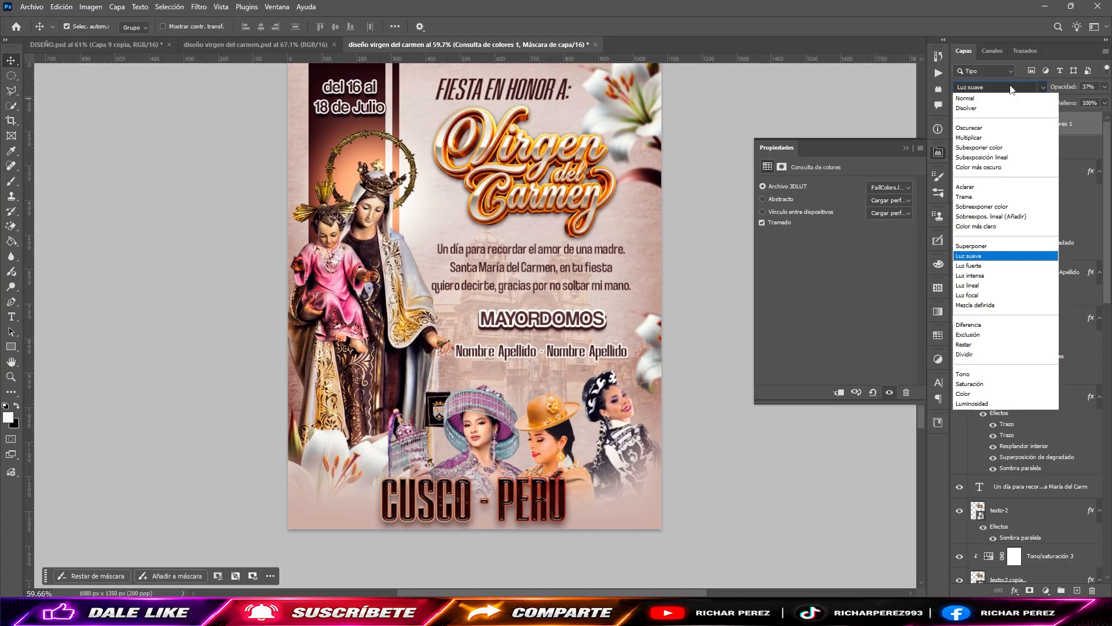
pyautogui.click(975, 260)
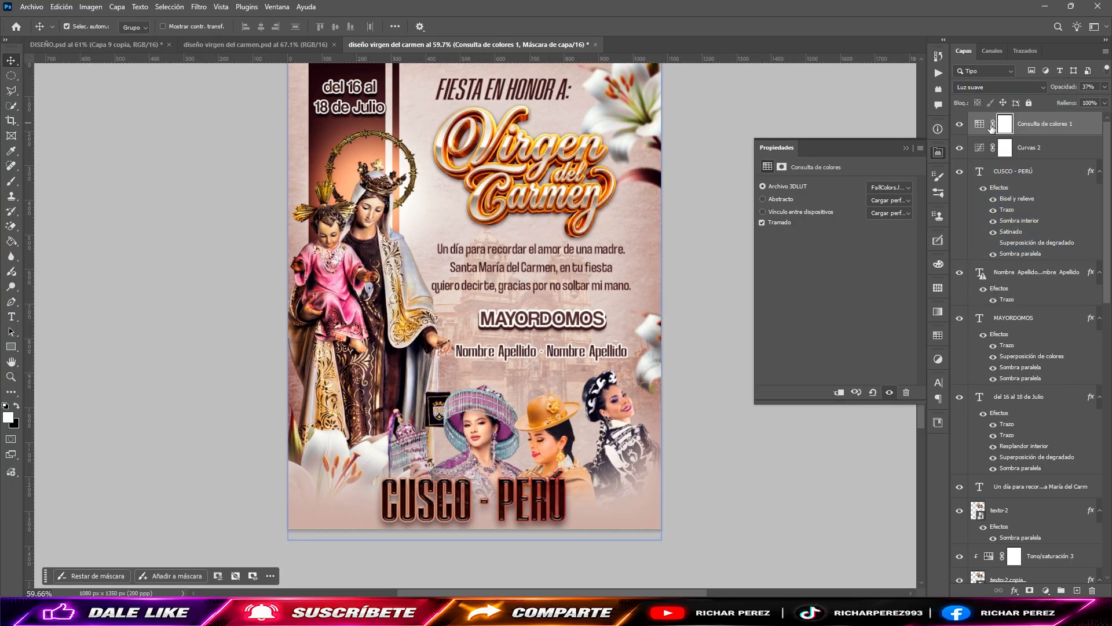
pyautogui.click(907, 148)
pyautogui.hotkey('ctrl', '0')
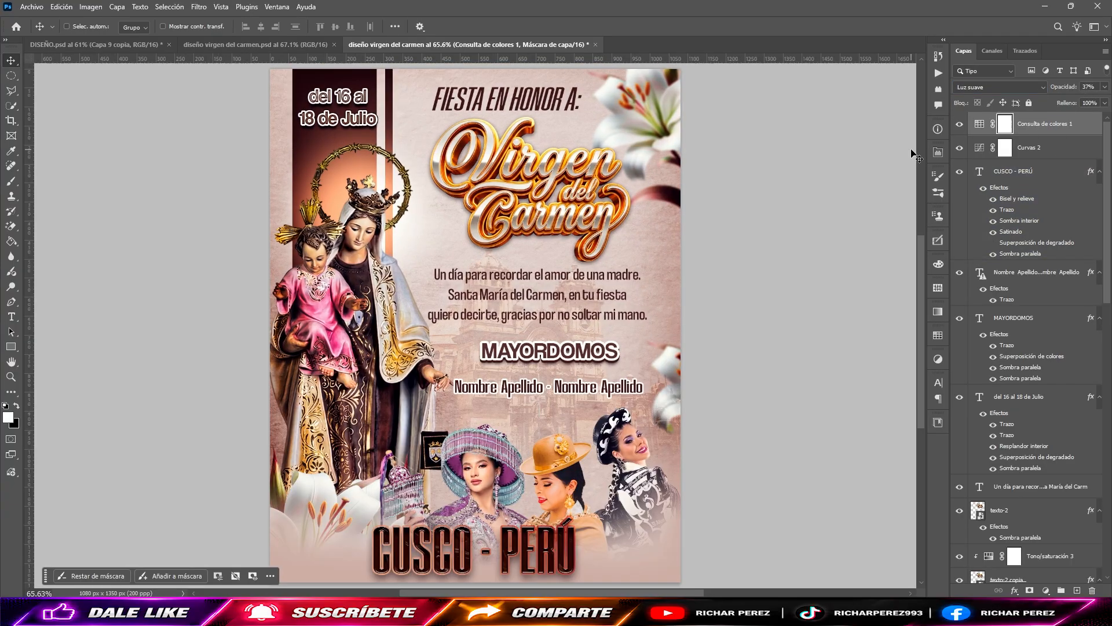